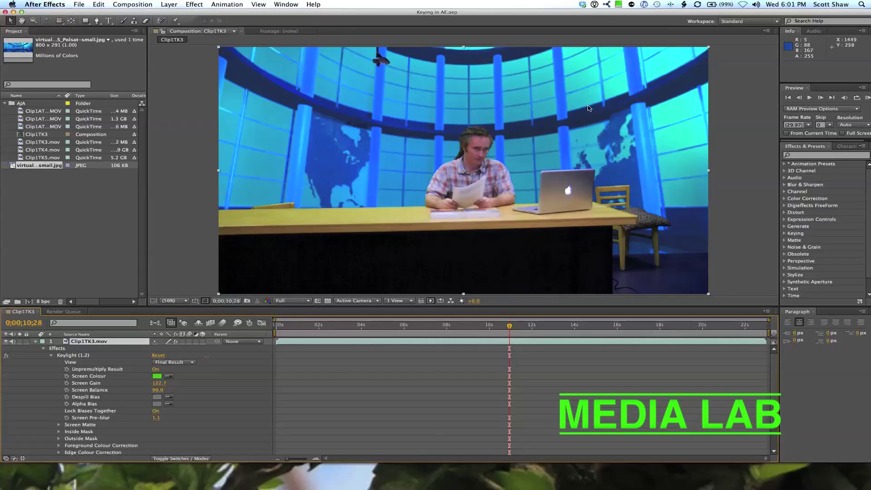
# Collapse the Clip1TK3.mov layer's properties, open its Effect Controls and place them beside the composition view
pyautogui.click(35, 343)
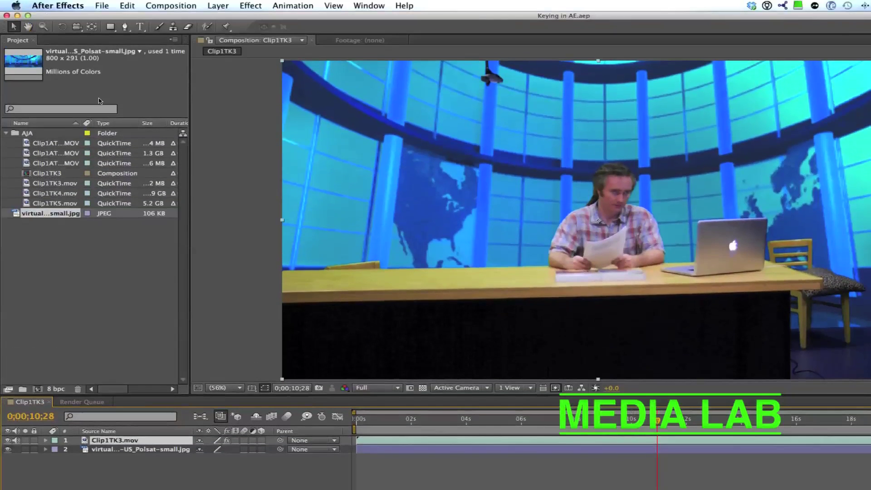
pyautogui.click(55, 184)
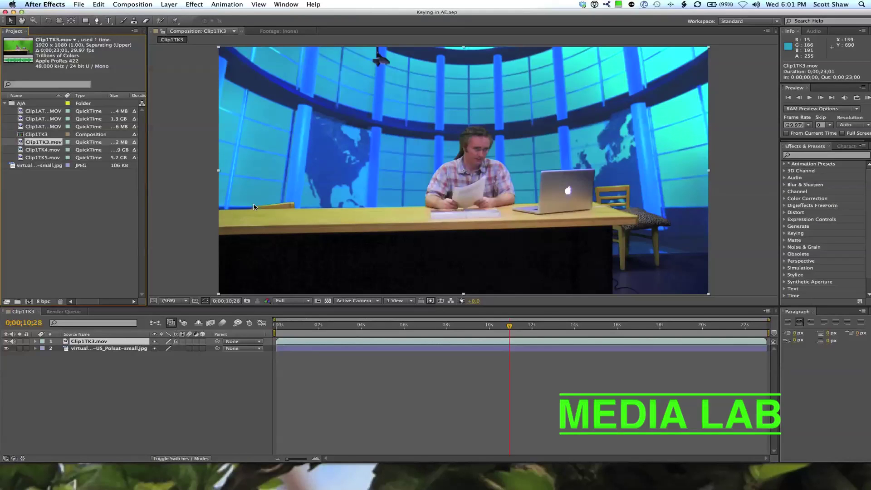
pyautogui.press('F3')
pyautogui.moveTo(726, 164); pyautogui.dragTo(176, 57)
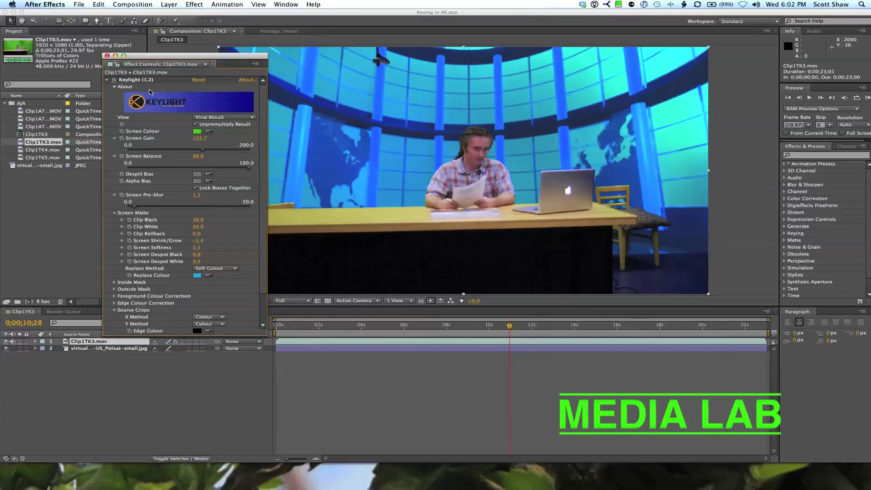
pyautogui.moveTo(168, 57); pyautogui.dragTo(110, 58)
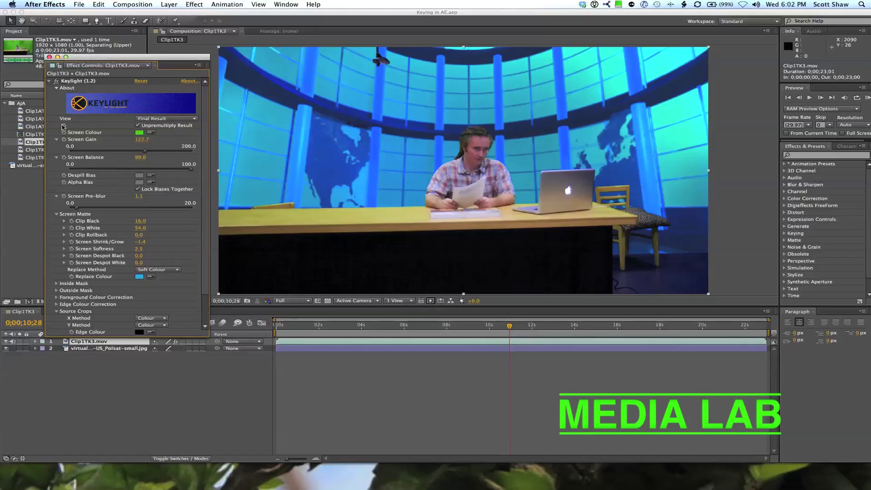
# Collapse and disable the existing Keylight (1.2) effect on Clip1TK3.mov
pyautogui.click(57, 89)
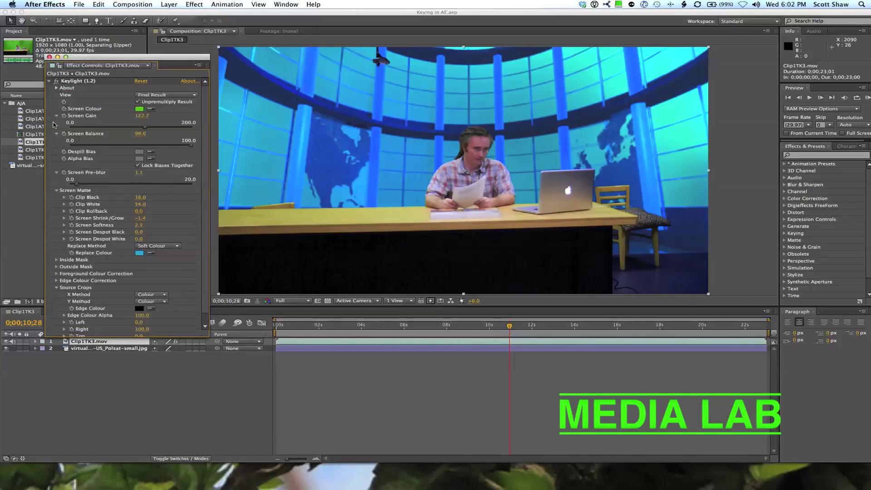
pyautogui.click(49, 81)
pyautogui.click(56, 81)
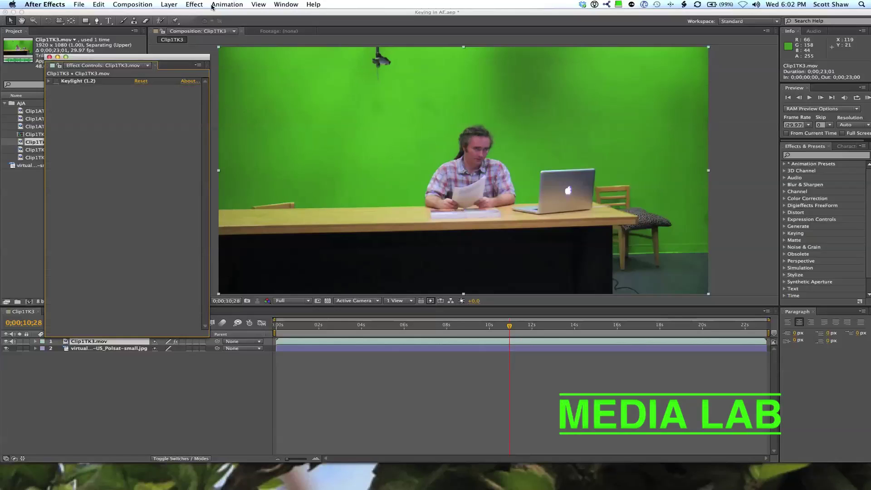
# Apply the Color Key effect, sample the green wall near the presenter as key color, and set Color Tolerance to 88
pyautogui.click(194, 4)
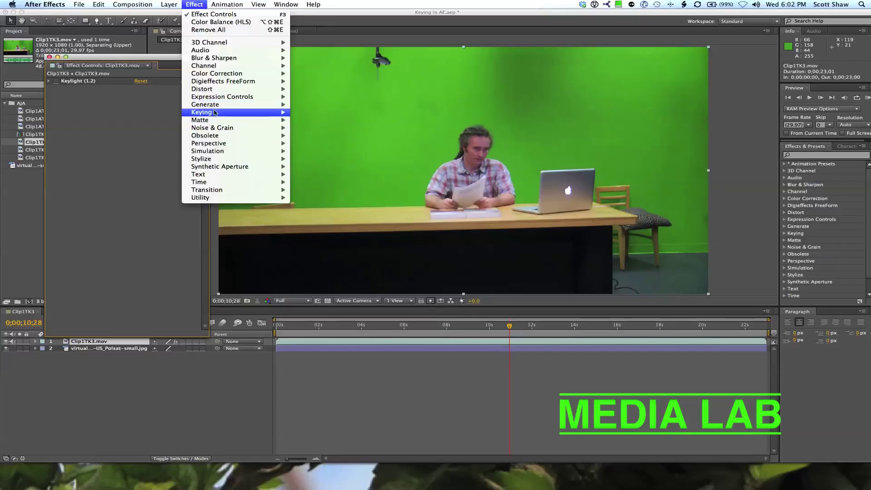
pyautogui.moveTo(215, 112)
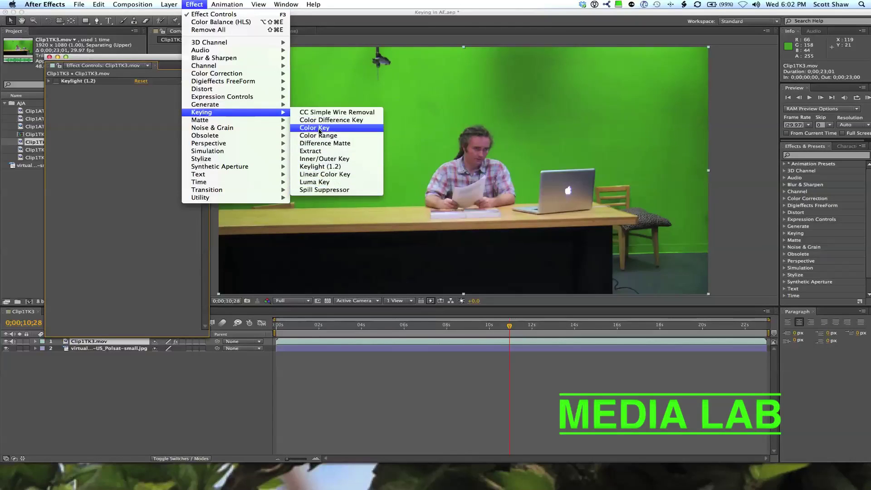
pyautogui.click(319, 129)
pyautogui.click(152, 96)
pyautogui.click(400, 131)
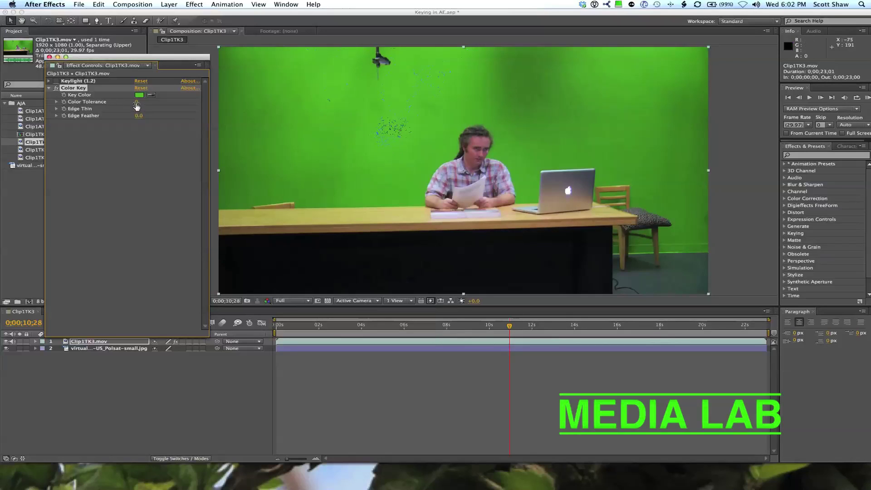
pyautogui.moveTo(138, 102); pyautogui.dragTo(174, 102)
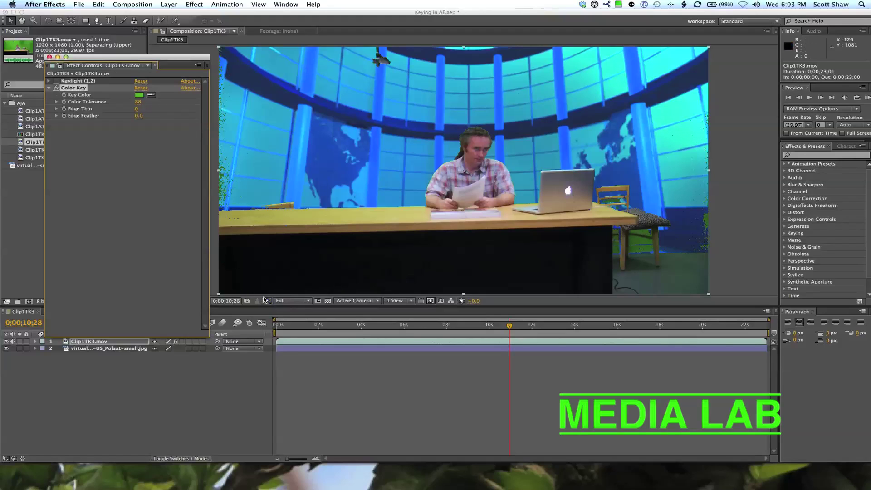
# Hide the virtual set background layer and display the composition's alpha channel
pyautogui.click(7, 348)
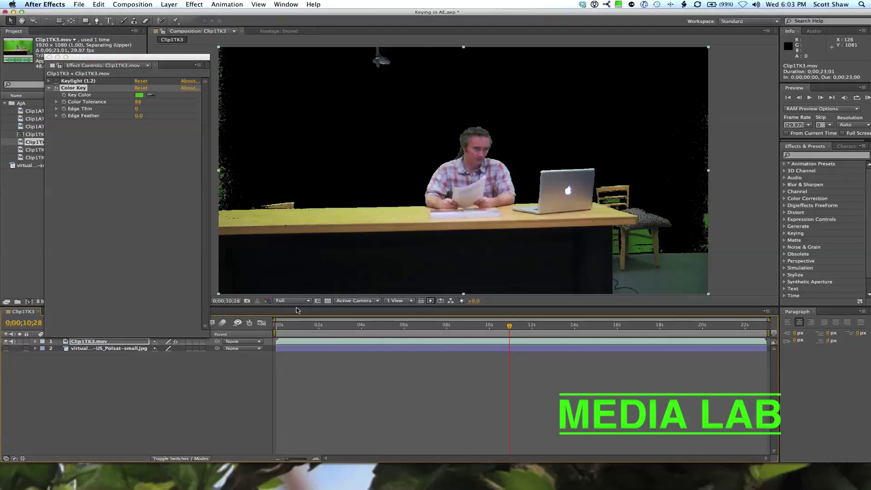
pyautogui.click(267, 301)
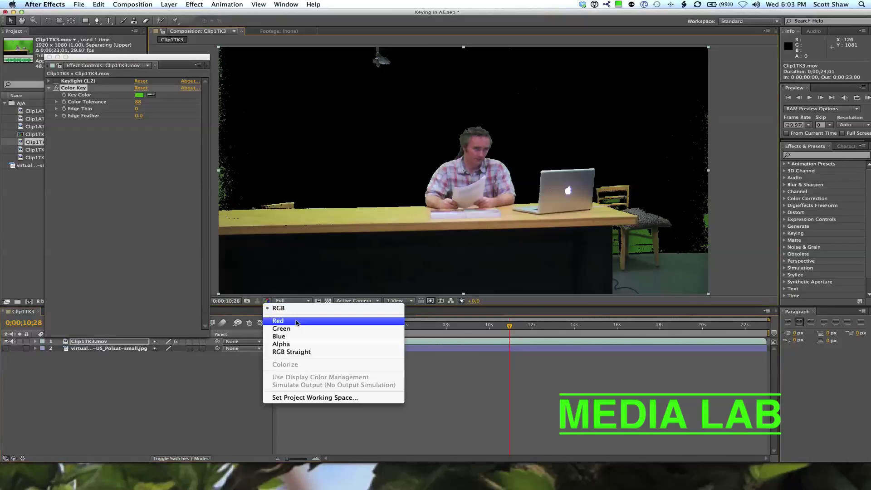
pyautogui.click(301, 344)
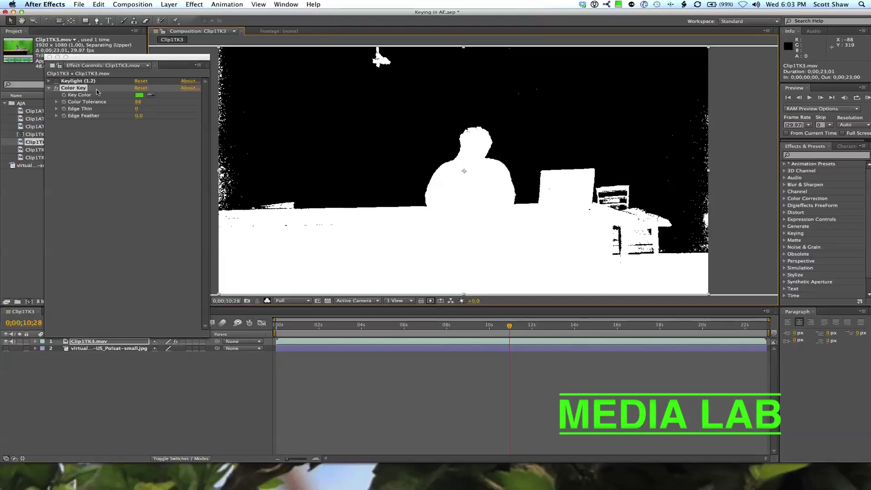
# Set the Color Key's Color Tolerance to 110, Edge Thin to -5 and Edge Feather to 3.9
pyautogui.moveTo(136, 109)
pyautogui.mouseDown()
pyautogui.moveTo(151, 109)
pyautogui.moveTo(142, 111)
pyautogui.mouseUp()
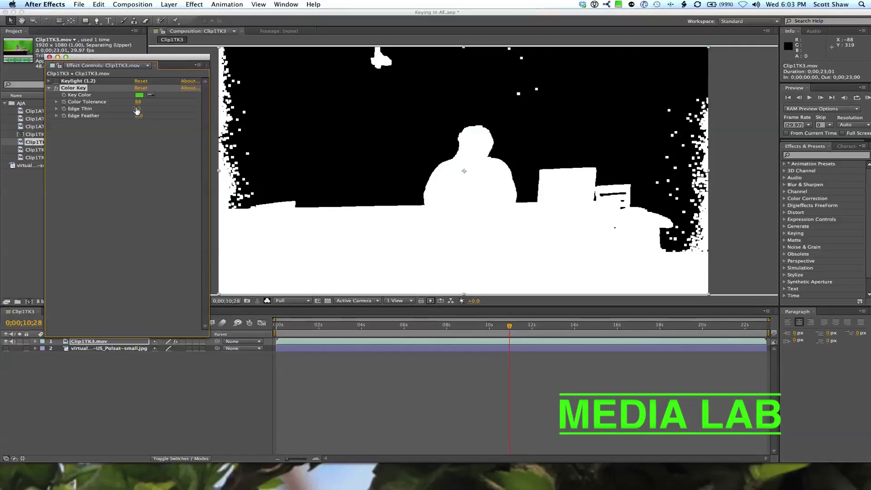
pyautogui.moveTo(139, 115); pyautogui.dragTo(247, 120)
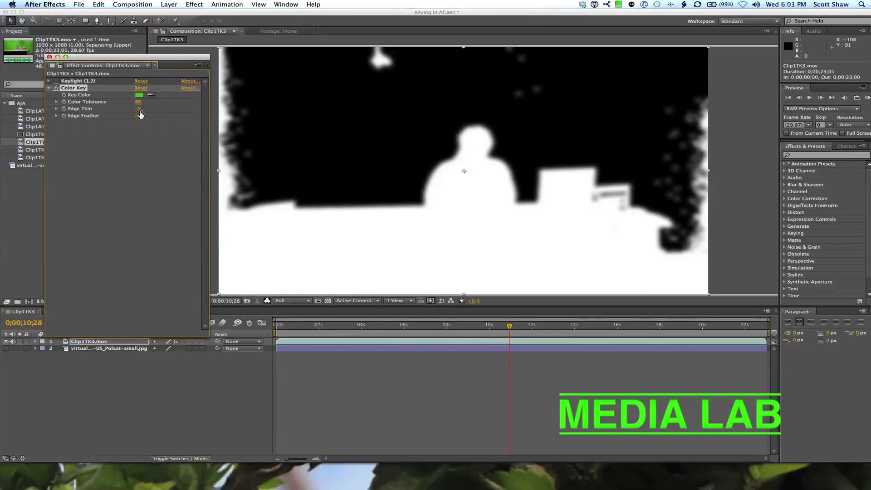
pyautogui.moveTo(138, 101); pyautogui.dragTo(56, 116)
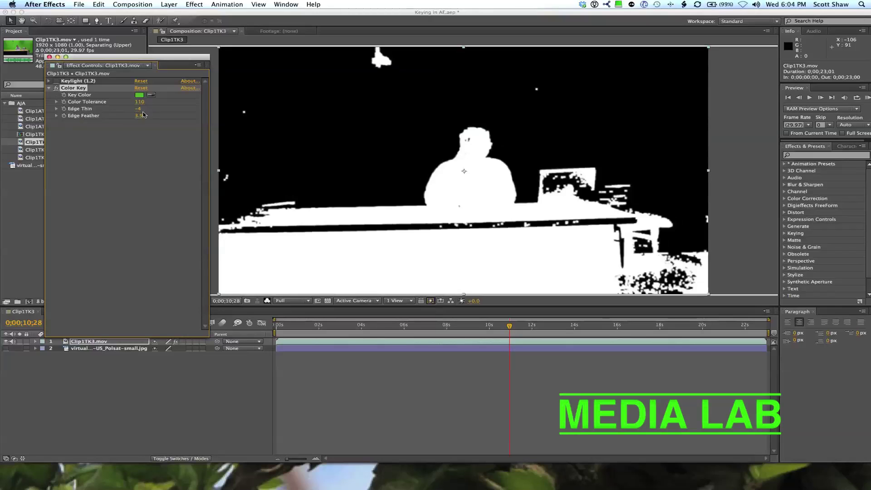
pyautogui.moveTo(139, 109); pyautogui.dragTo(139, 110)
pyautogui.moveTo(139, 112); pyautogui.dragTo(139, 113)
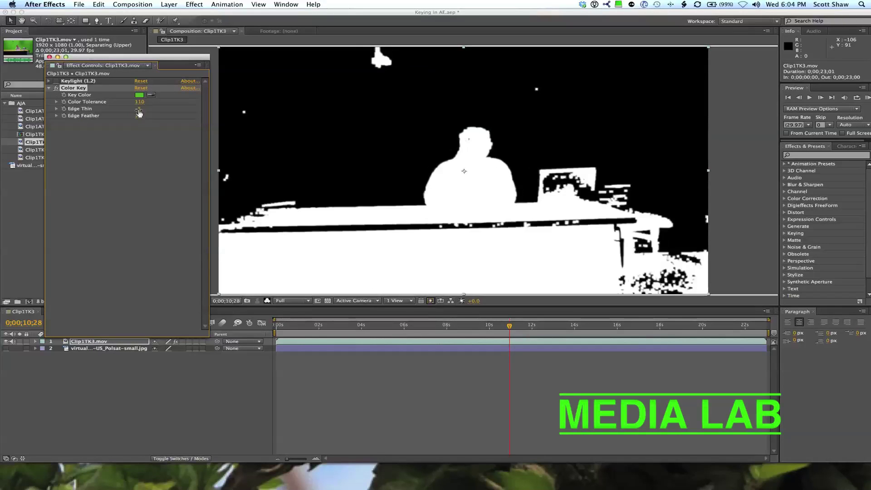
# Return the composition's channel display to RGB
pyautogui.click(266, 300)
pyautogui.click(294, 310)
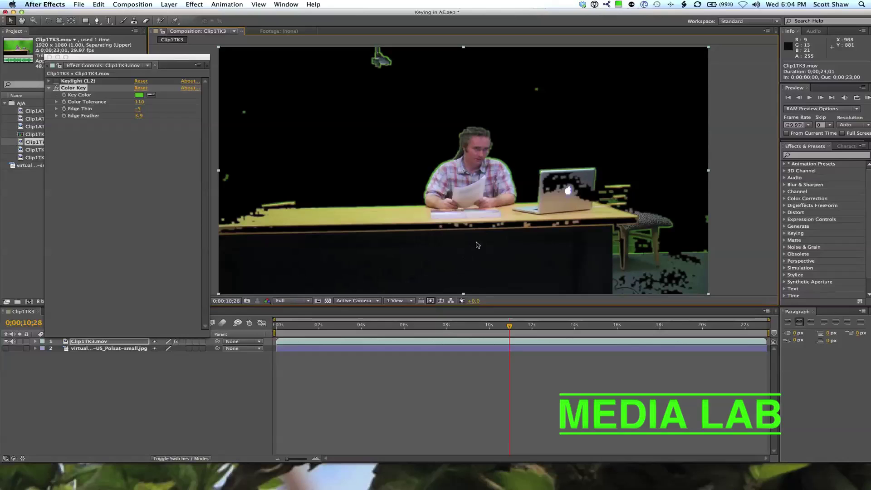
# Duplicate the Color Key effect, set the original's Color Tolerance to 67 and reset the duplicate
pyautogui.click(81, 89)
pyautogui.press('super+d')
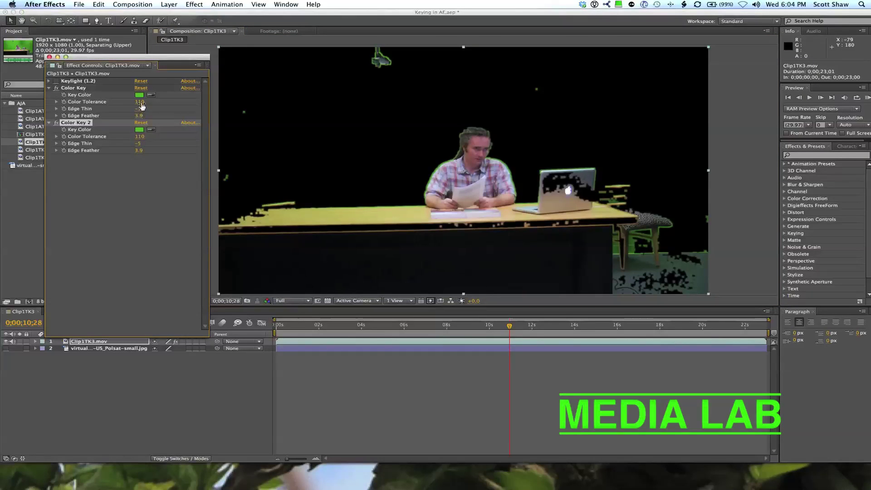
pyautogui.moveTo(139, 101); pyautogui.dragTo(129, 102)
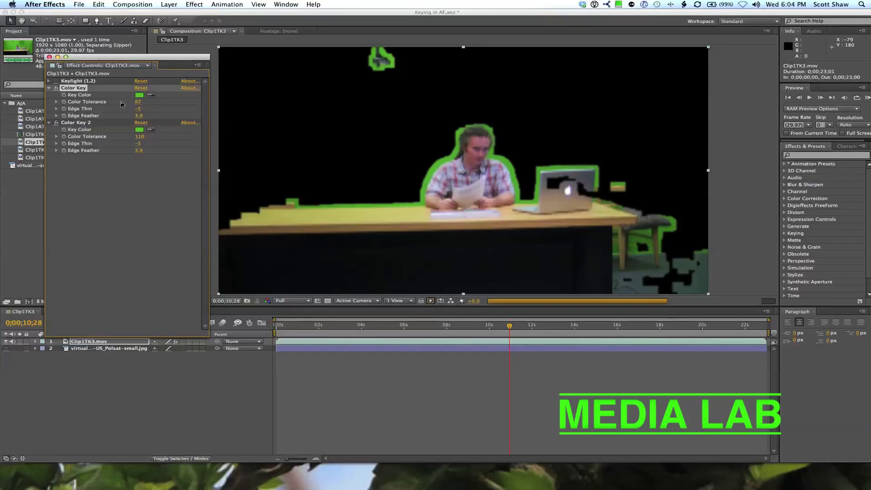
pyautogui.click(137, 122)
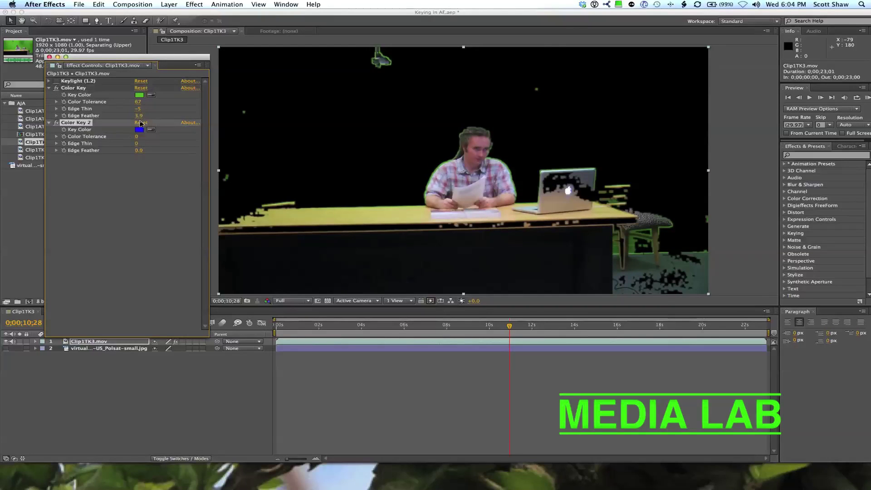
# Sample the remaining darker green at the wall's edge for Color Key 2 and raise its Color Tolerance to key it out
pyautogui.click(78, 88)
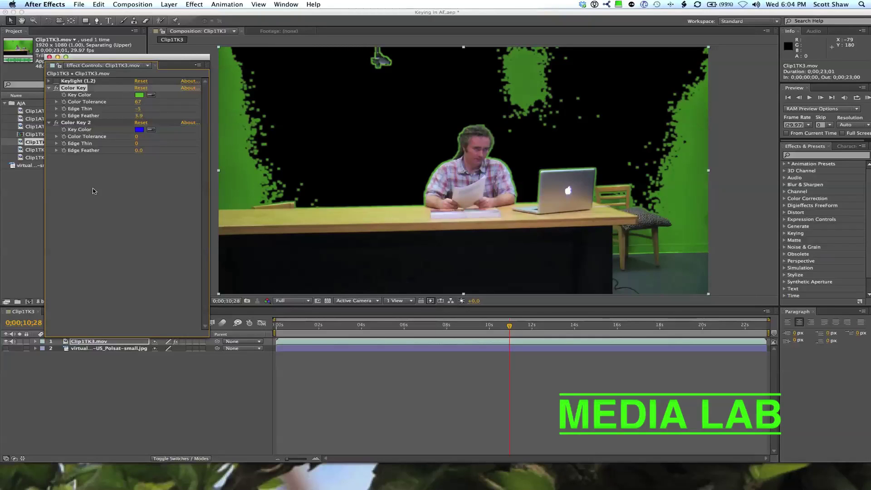
pyautogui.click(151, 130)
pyautogui.click(239, 184)
pyautogui.moveTo(136, 138); pyautogui.dragTo(153, 134)
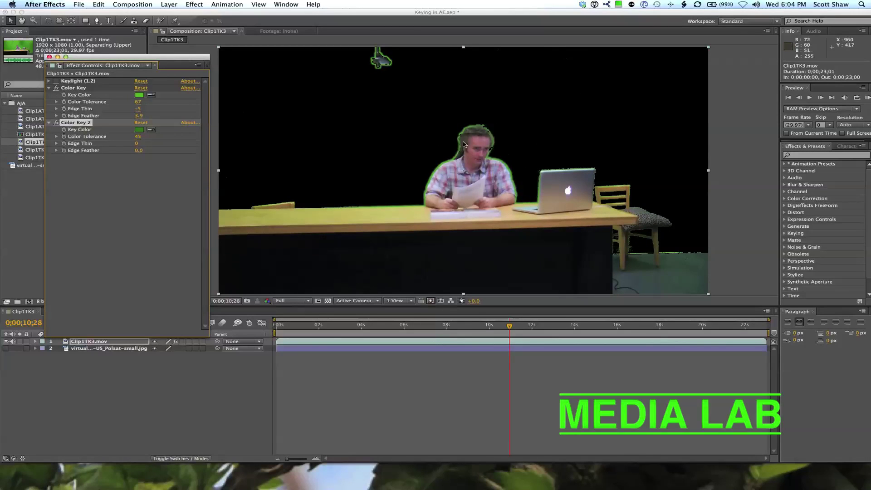
# Delete both Color Key effects from the Clip1TK3.mov layer
pyautogui.click(80, 88)
pyautogui.press('Delete')
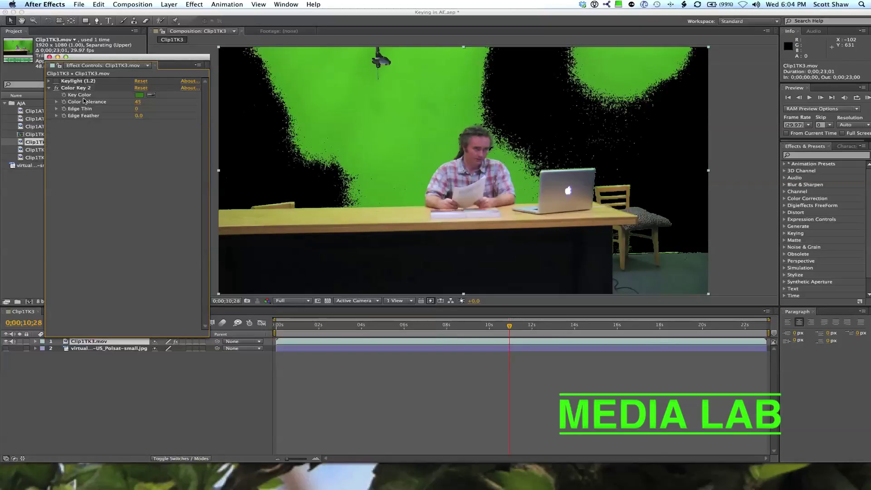
pyautogui.click(84, 88)
pyautogui.press('Delete')
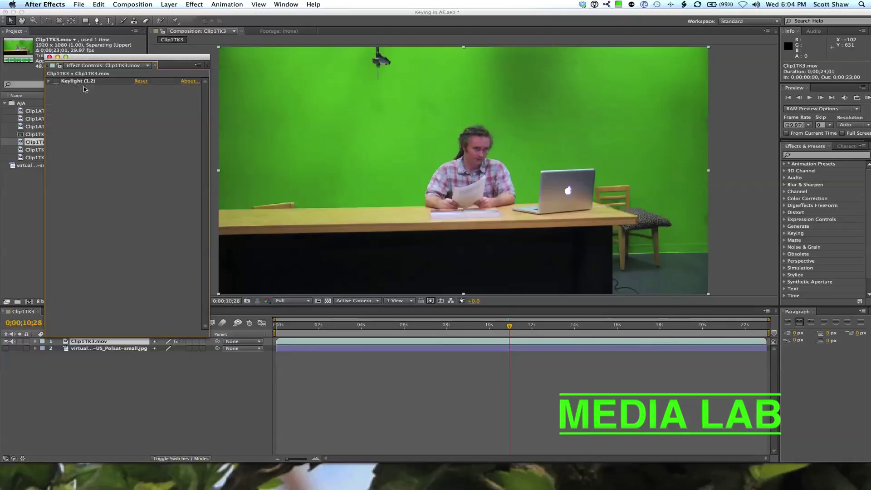
# Enable and expand the existing Keylight (1.2) effect and view its Screen Matte
pyautogui.click(53, 82)
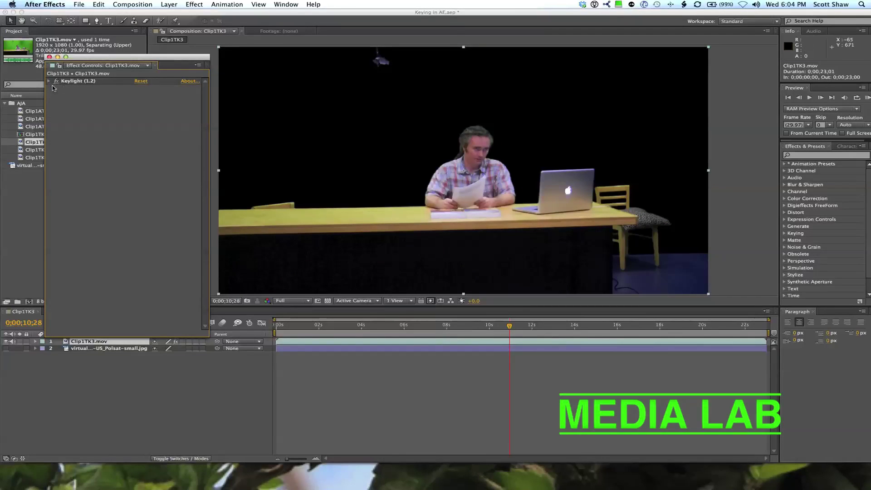
pyautogui.click(49, 82)
pyautogui.click(178, 95)
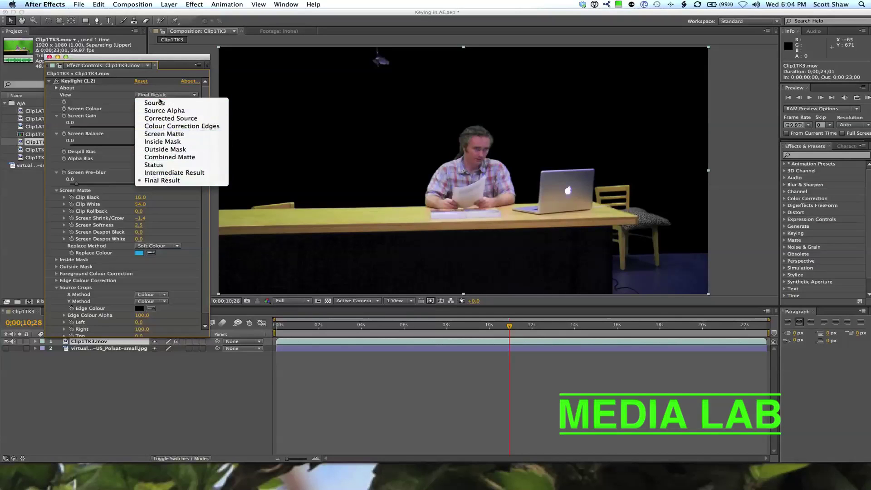
pyautogui.click(160, 134)
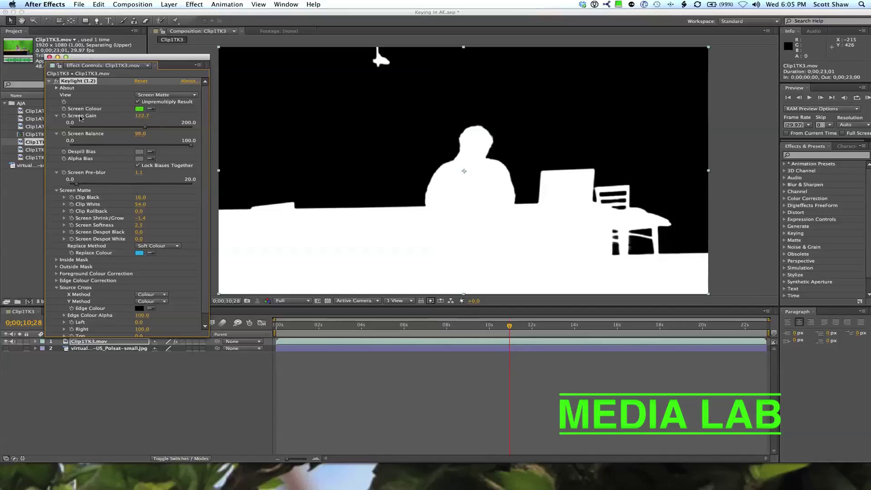
# Disable and collapse the existing Keylight effect, and apply a new Keylight (1.2) effect to Clip1TK3.mov
pyautogui.click(57, 82)
pyautogui.click(49, 81)
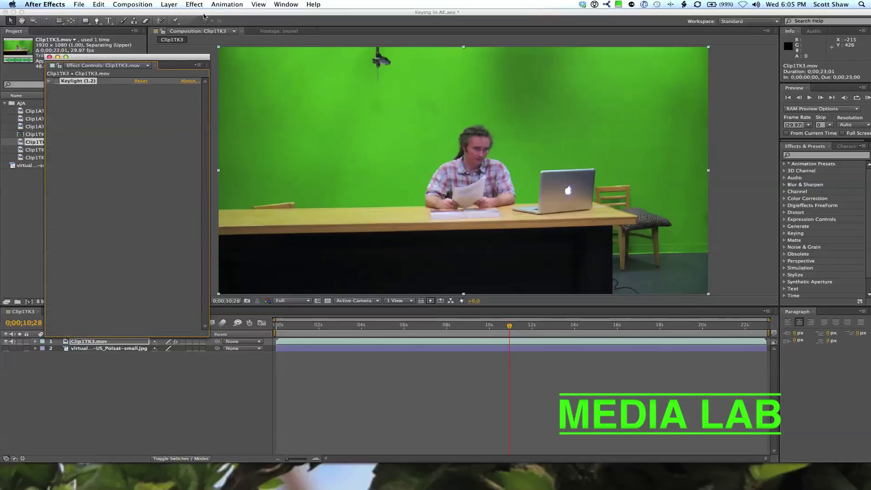
pyautogui.click(188, 3)
pyautogui.moveTo(223, 114)
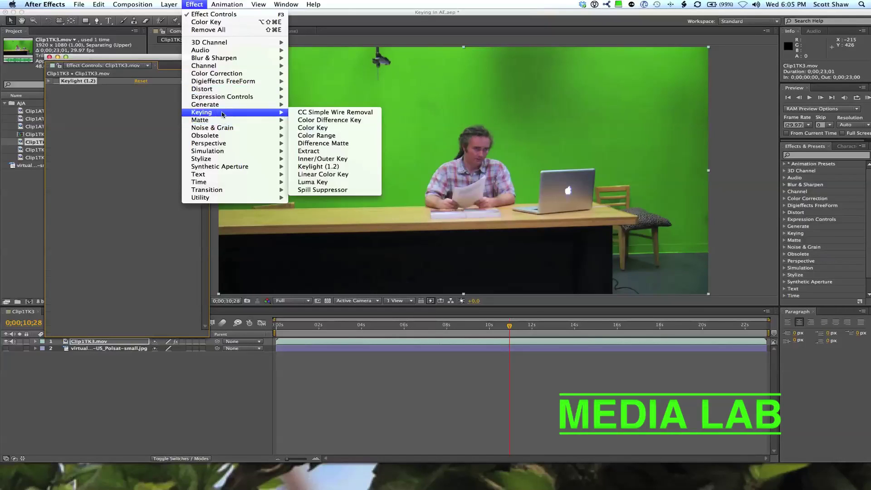
pyautogui.click(335, 167)
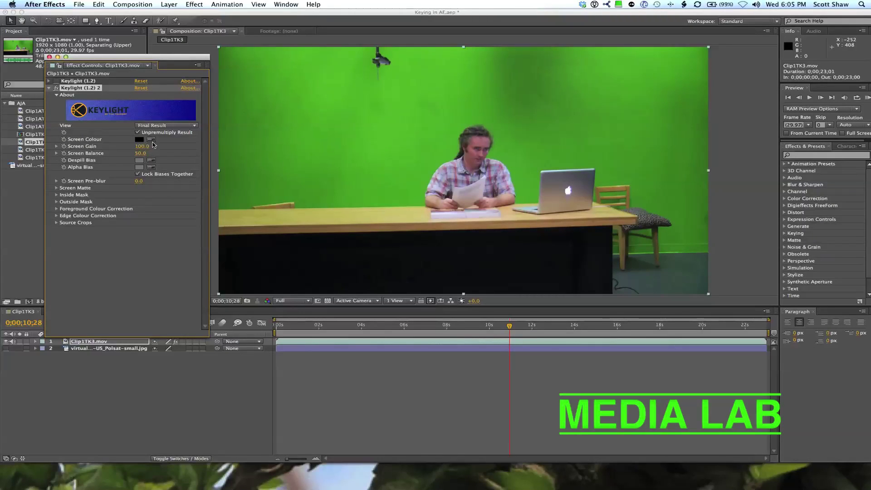
# Toggle the background layer's visibility, preview the new Keylight effect's Screen Matte, and set its View to Source
pyautogui.click(6, 348)
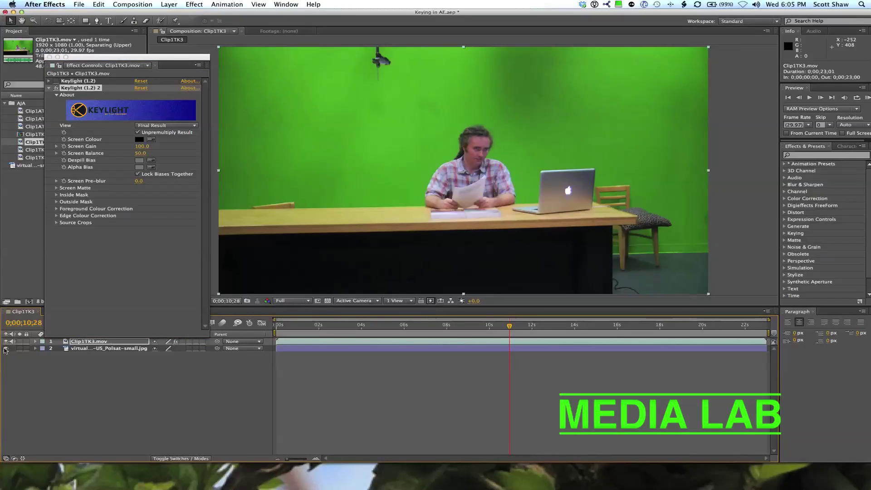
pyautogui.click(172, 127)
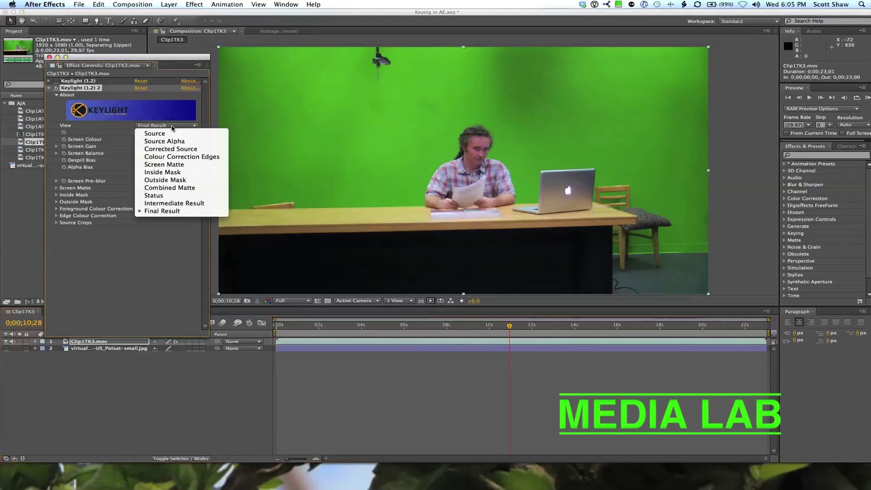
pyautogui.click(174, 167)
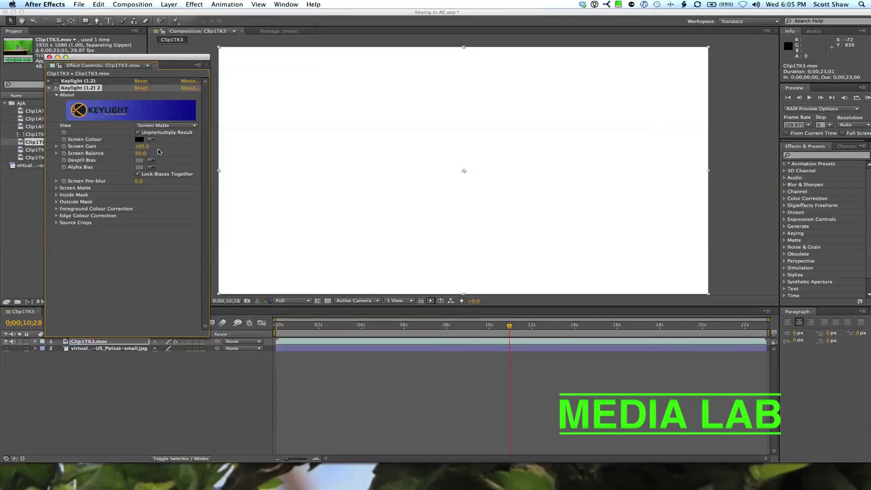
pyautogui.click(159, 126)
pyautogui.click(160, 135)
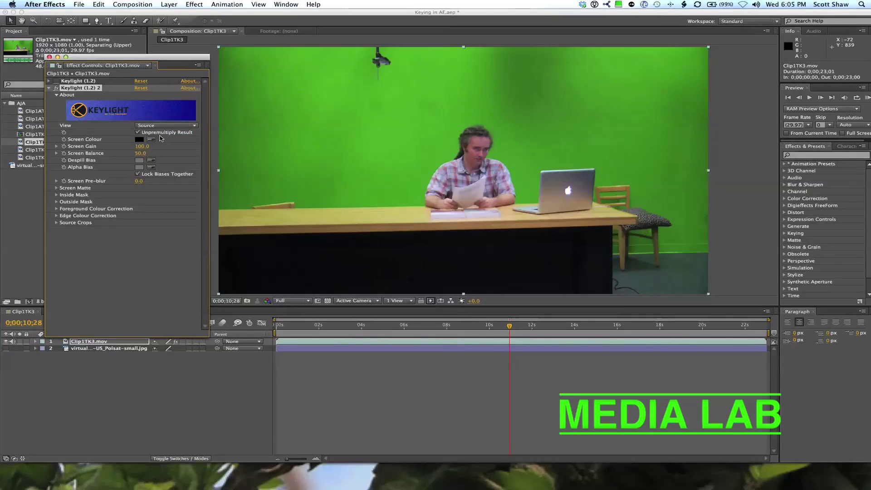
# Sample the green beside the presenter as the second Keylight effect's Screen Colour and set its View to Screen Matte
pyautogui.click(151, 139)
pyautogui.click(433, 162)
pyautogui.click(173, 126)
pyautogui.click(172, 165)
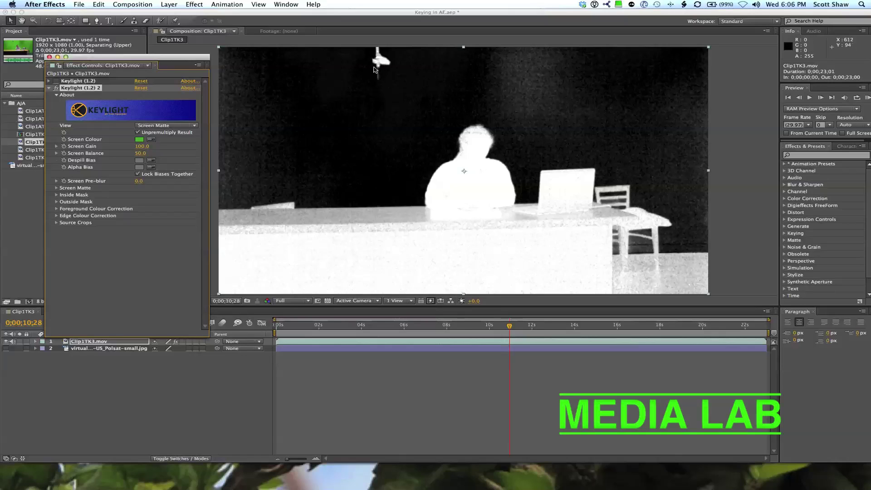
# Set the Keylight View to Source and draw a closed 12-vertex garbage mask with the Pen tool around the presenter, desk, laptop and chair
pyautogui.click(159, 126)
pyautogui.click(159, 132)
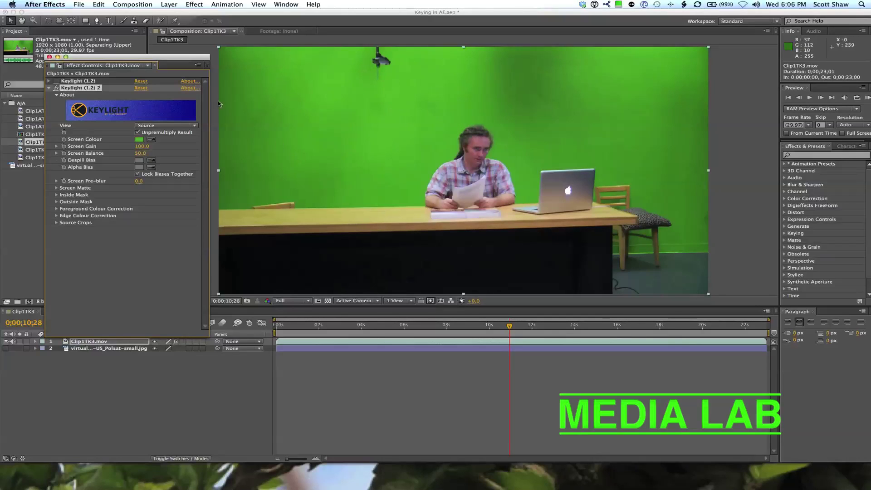
pyautogui.click(85, 21)
pyautogui.click(97, 21)
pyautogui.click(213, 205)
pyautogui.click(404, 198)
pyautogui.moveTo(467, 115); pyautogui.dragTo(487, 116)
pyautogui.click(523, 146)
pyautogui.click(568, 154)
pyautogui.click(599, 158)
pyautogui.click(641, 180)
pyautogui.click(664, 203)
pyautogui.click(684, 224)
pyautogui.click(688, 248)
pyautogui.click(690, 294)
pyautogui.click(213, 294)
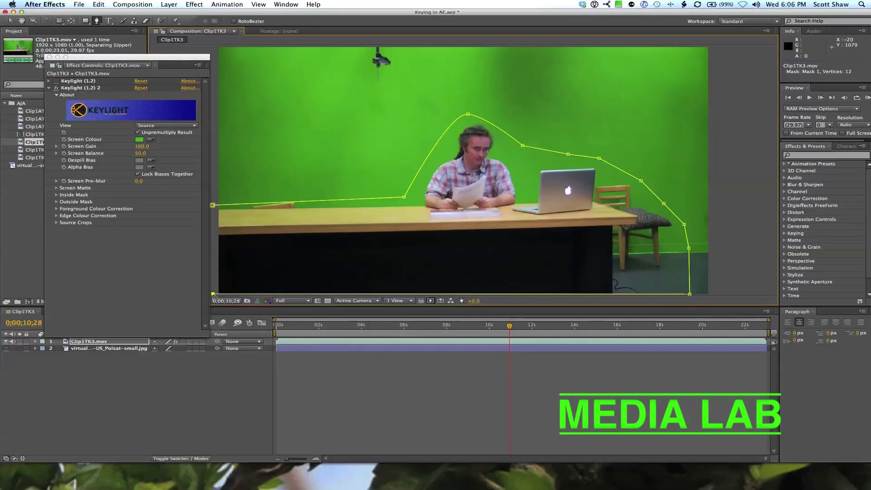
pyautogui.click(213, 205)
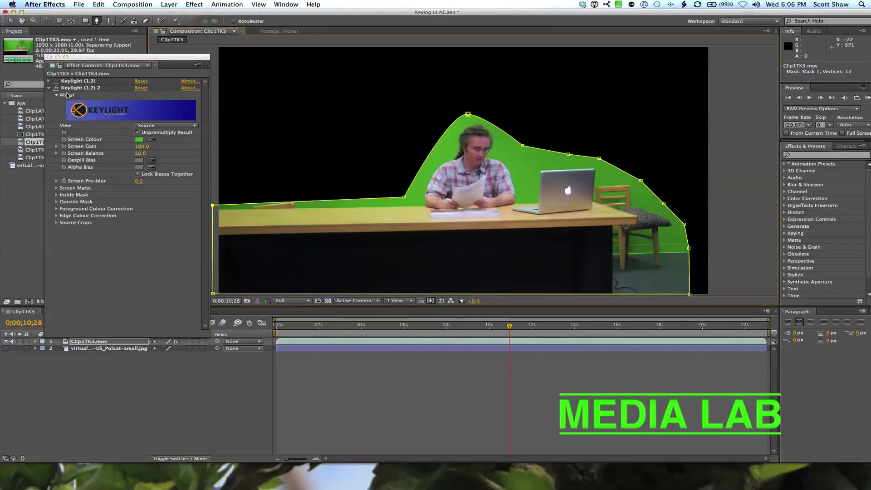
# View the Screen Matte, raise Screen Gain to 438 and lower Screen Balance to about 17
pyautogui.click(160, 126)
pyautogui.click(159, 165)
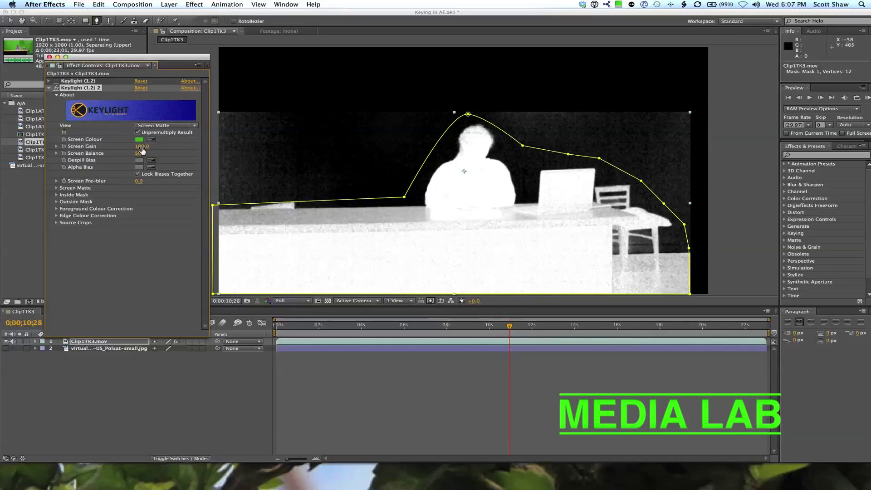
pyautogui.moveTo(142, 149); pyautogui.dragTo(296, 145)
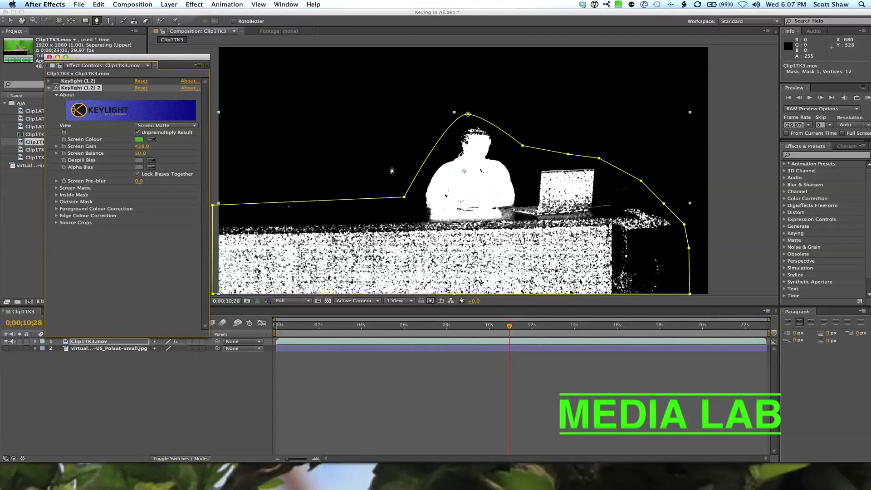
pyautogui.moveTo(135, 153); pyautogui.dragTo(164, 153)
pyautogui.moveTo(189, 153); pyautogui.dragTo(146, 155)
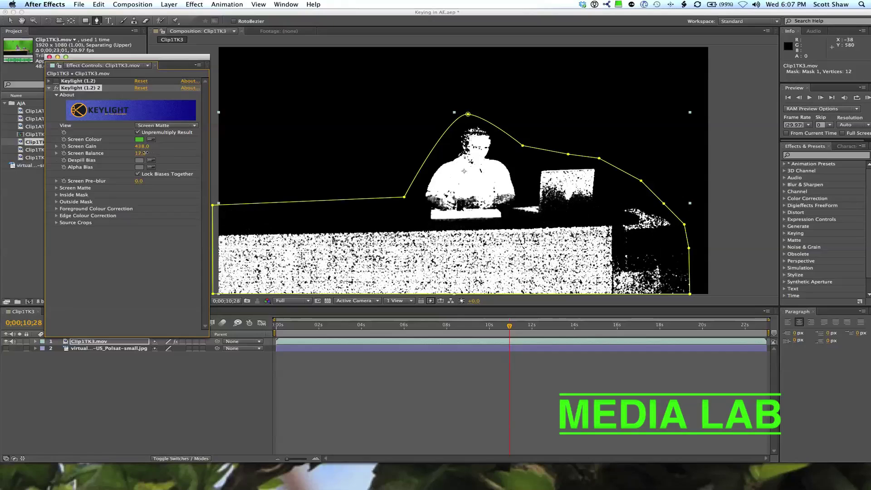
# Reset the second Keylight effect, resample the green beside the presenter as Screen Colour, and set View to Screen Matte
pyautogui.click(141, 88)
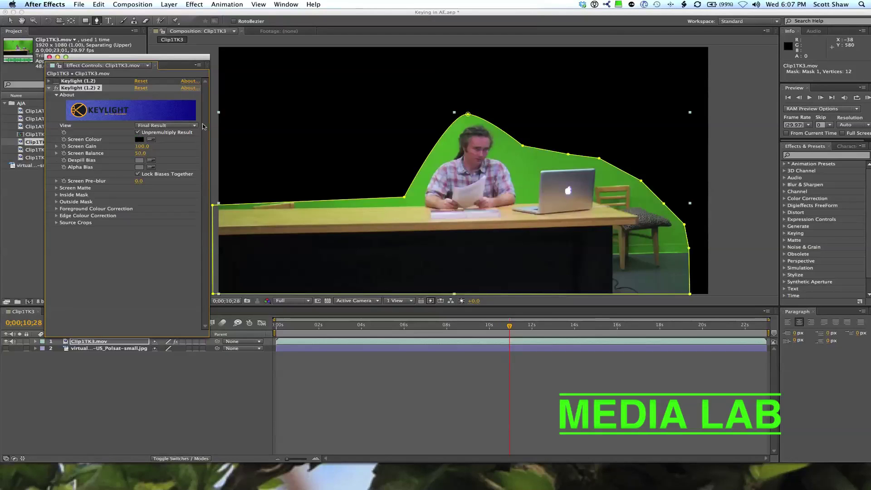
pyautogui.click(151, 140)
pyautogui.click(513, 162)
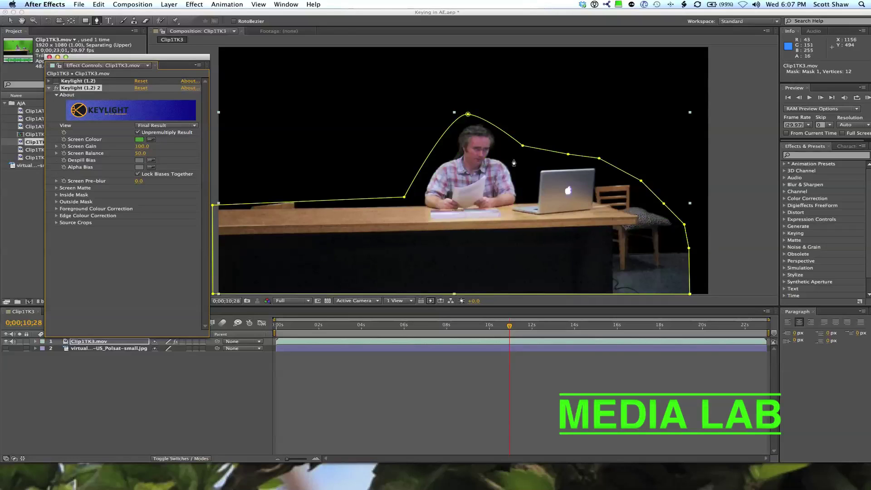
pyautogui.click(162, 130)
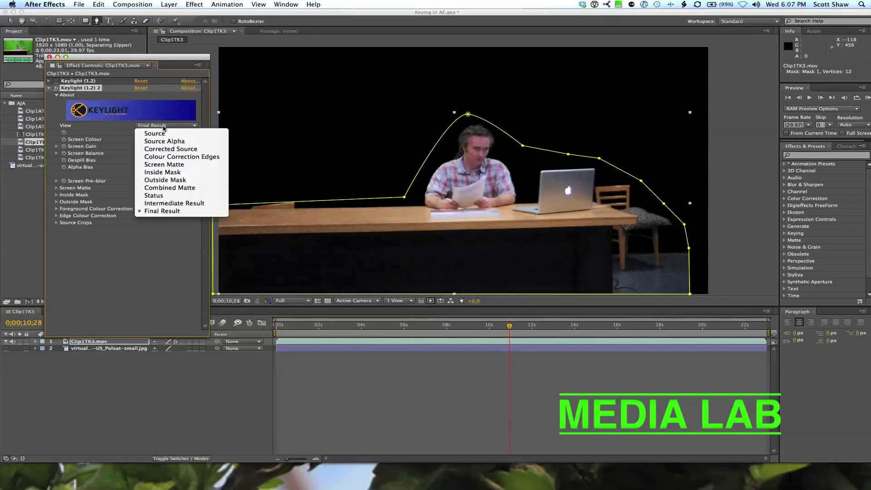
pyautogui.click(174, 168)
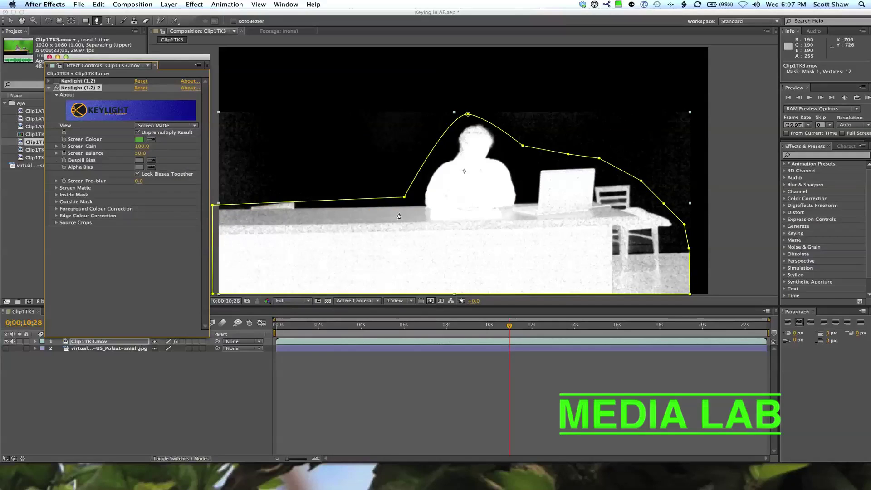
# Check the Screen Balance slider, try a Screen Pre-blur of 12.7, and return the pre-blur to 0
pyautogui.click(57, 154)
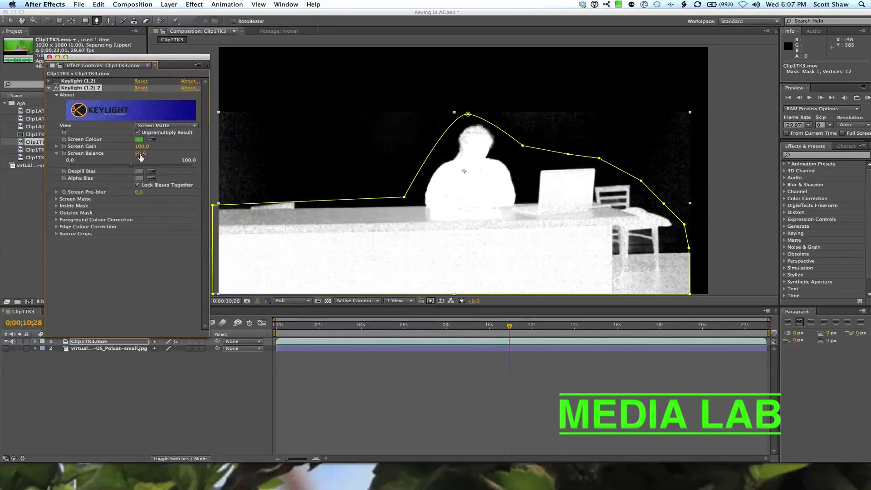
pyautogui.click(57, 154)
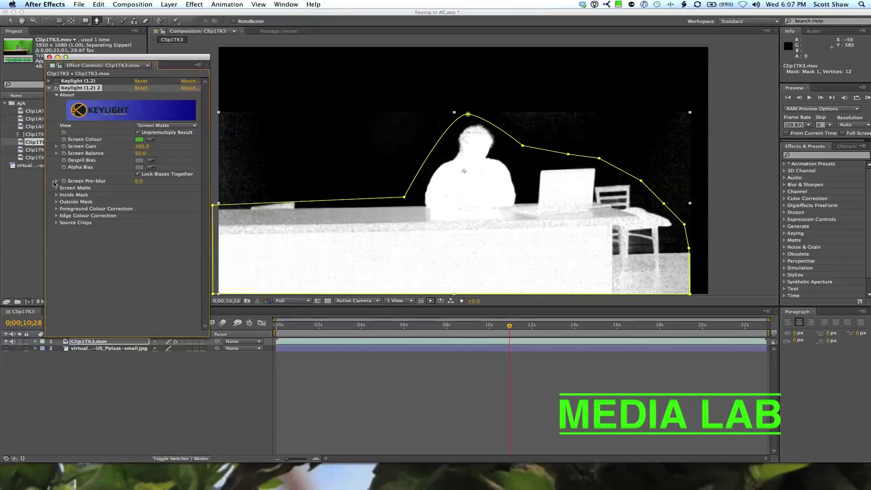
pyautogui.click(56, 181)
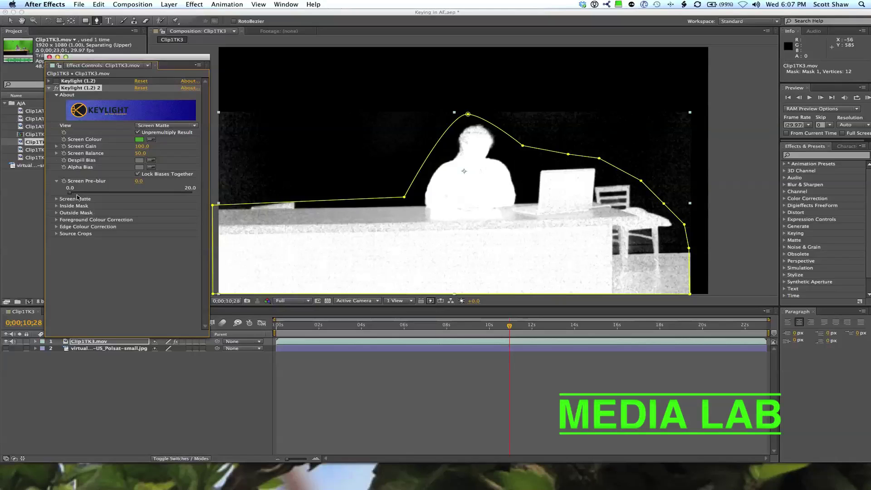
pyautogui.moveTo(78, 196); pyautogui.dragTo(148, 198)
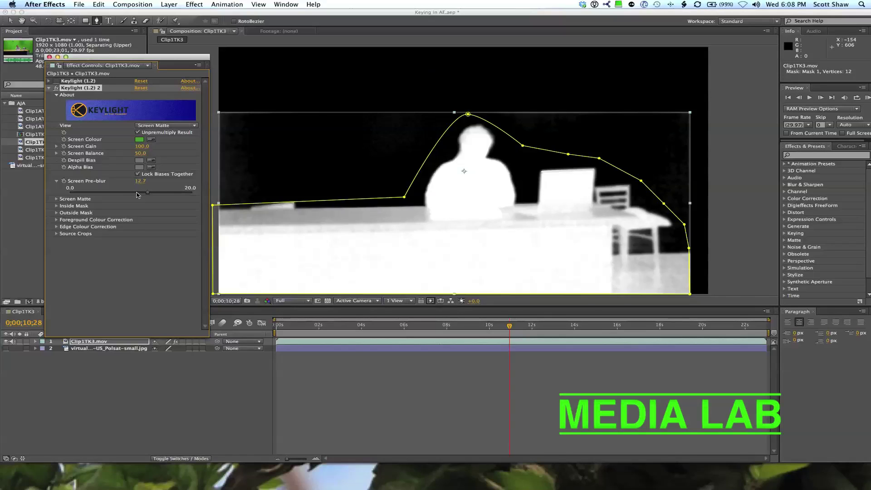
pyautogui.moveTo(153, 196); pyautogui.dragTo(62, 194)
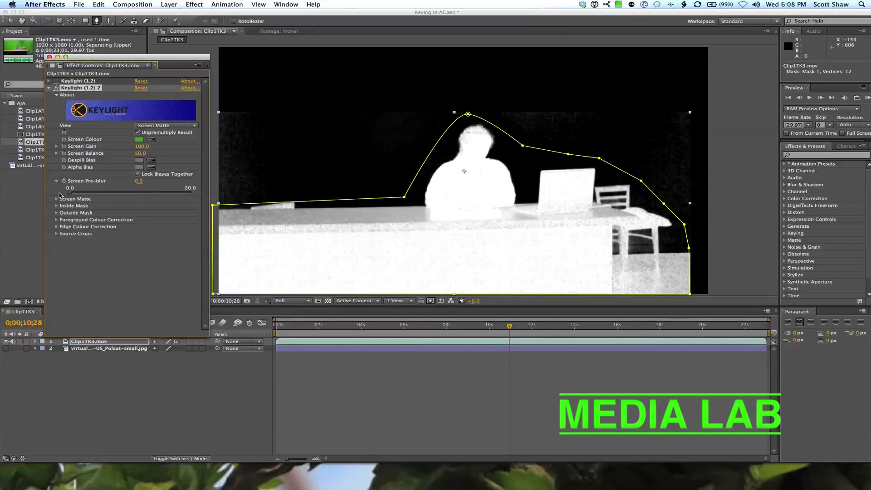
# Expand the Screen Matte settings and set Clip Black to 0 and Clip White to 100
pyautogui.click(57, 200)
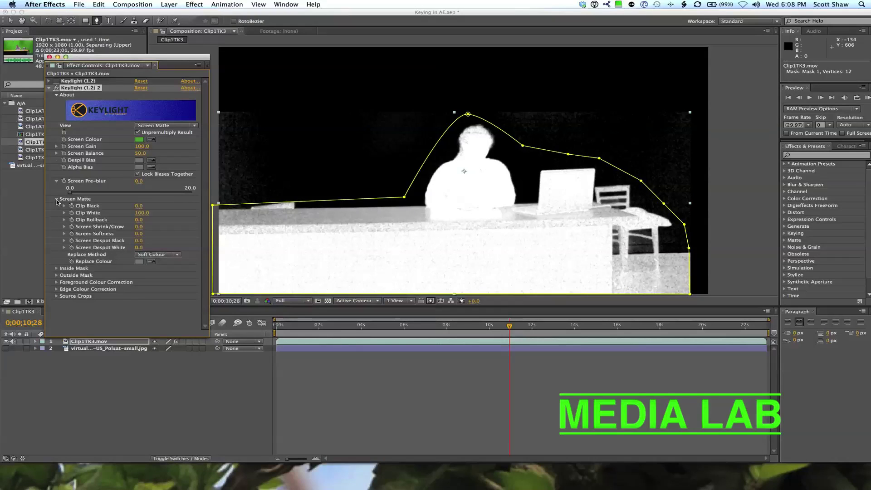
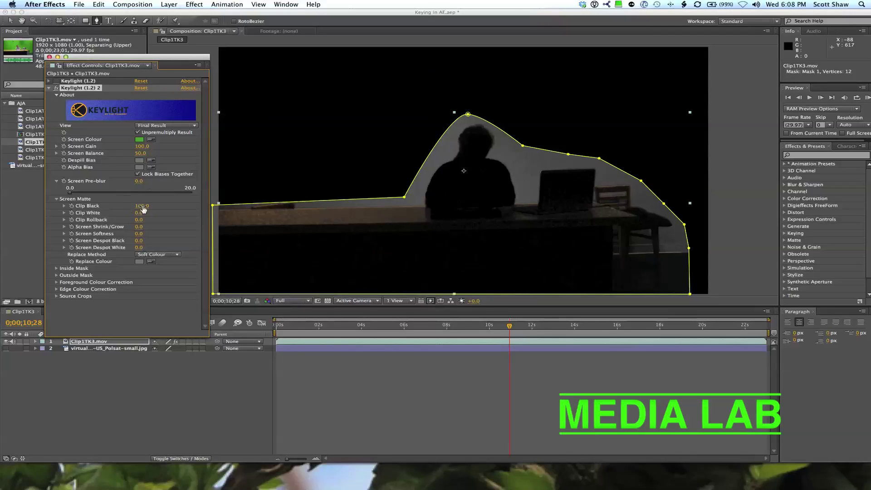
pyautogui.click(142, 206)
pyautogui.write('0')
pyautogui.press('Return')
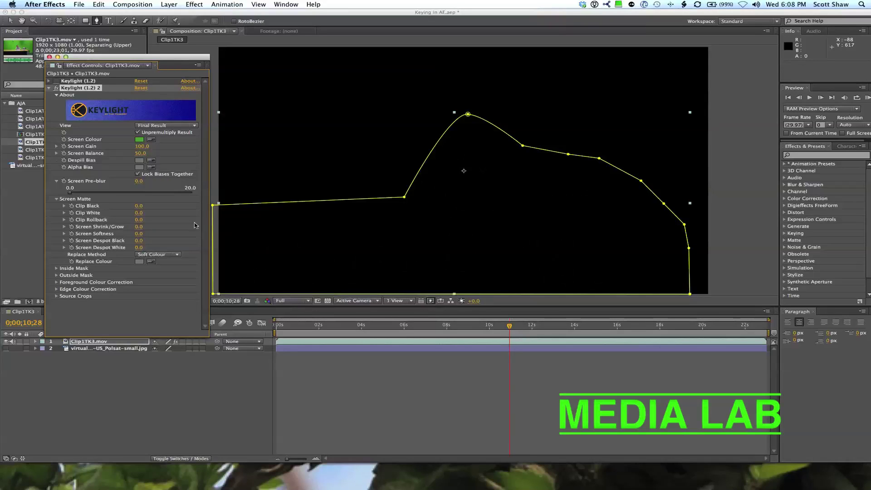
pyautogui.click(138, 213)
pyautogui.write('10')
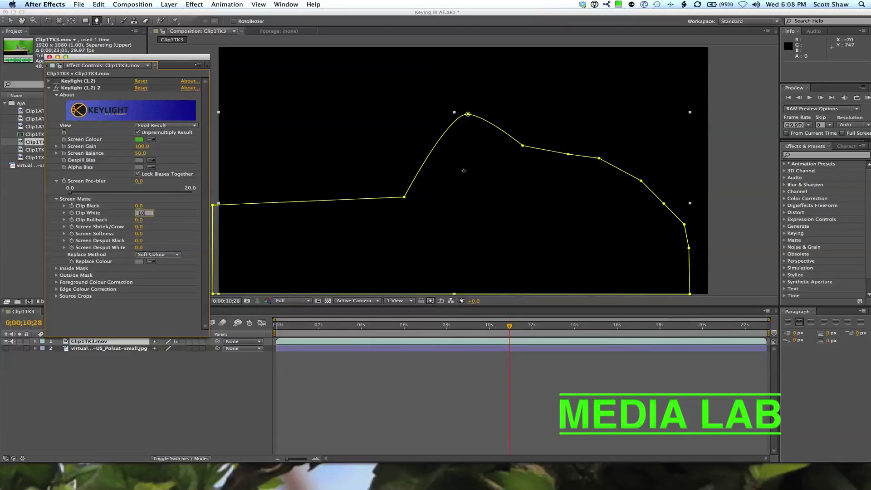
pyautogui.write('0')
pyautogui.press('Return')
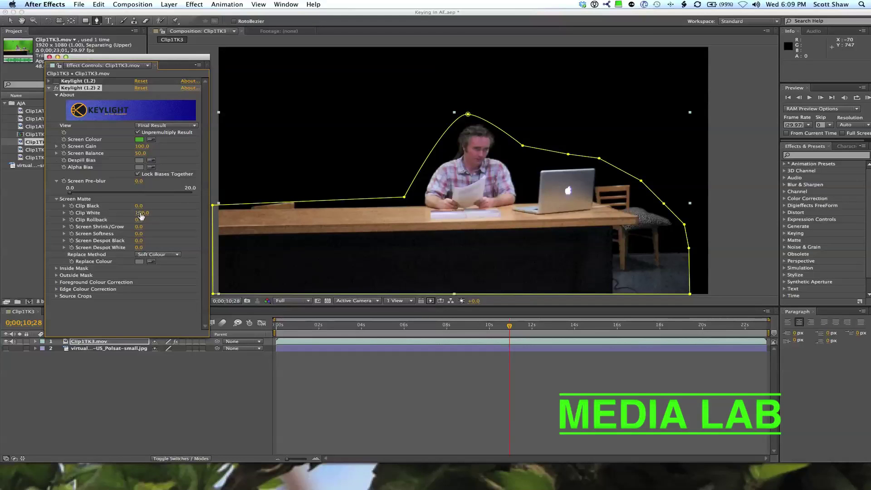
# Set View to Screen Matte and lower Clip White to 50
pyautogui.click(171, 127)
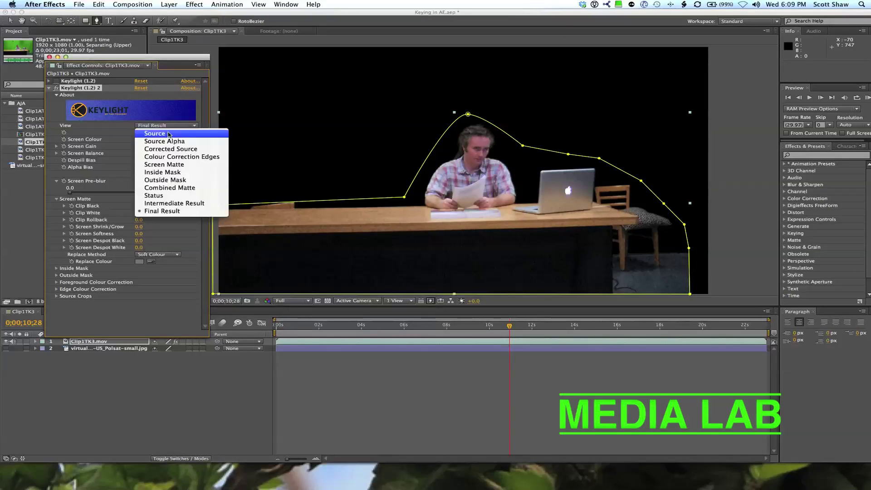
pyautogui.click(177, 166)
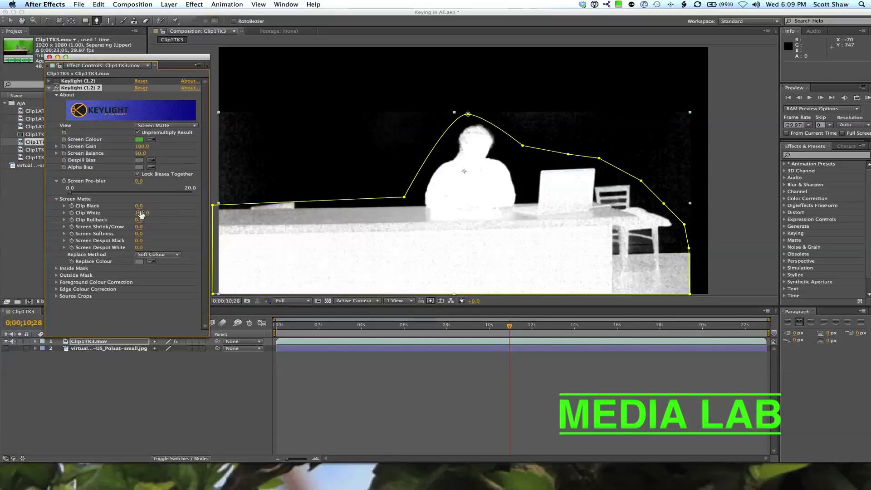
pyautogui.moveTo(137, 206)
pyautogui.mouseDown()
pyautogui.moveTo(127, 205)
pyautogui.moveTo(138, 213)
pyautogui.moveTo(121, 213)
pyautogui.mouseUp()
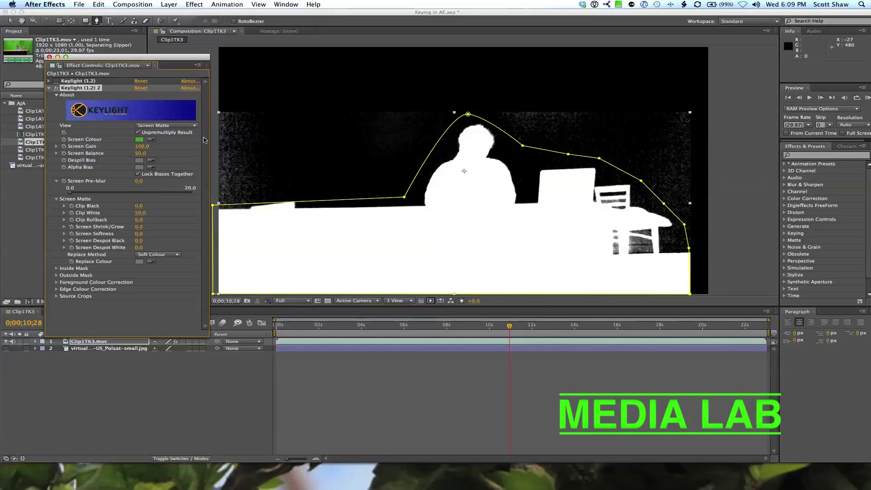
# Compare the Final Result and Combined Matte views of the key, and return to the Screen Matte view
pyautogui.click(153, 126)
pyautogui.click(156, 212)
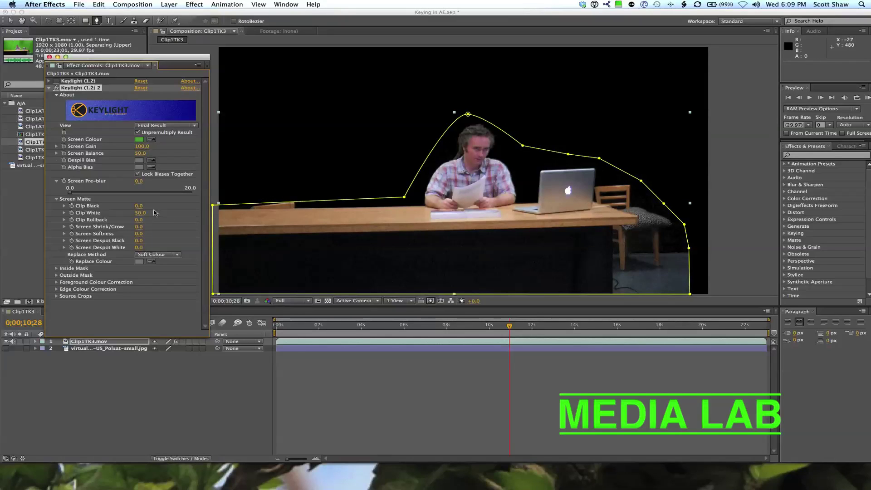
pyautogui.click(171, 126)
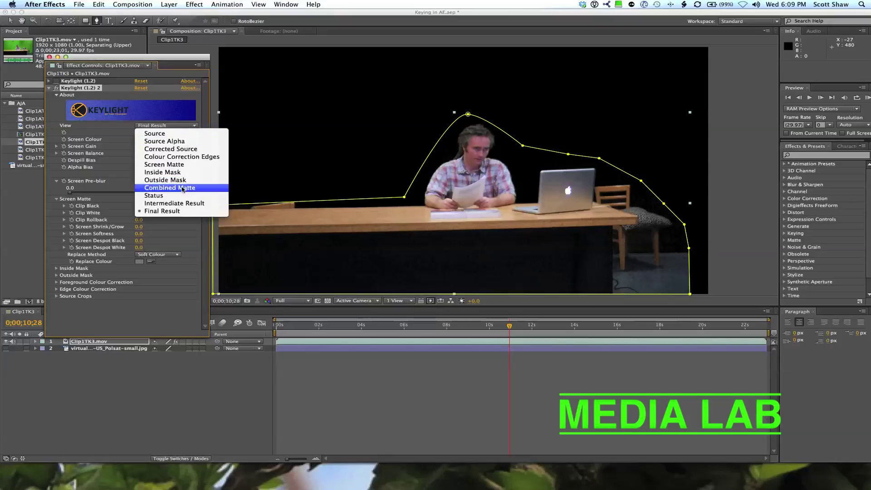
pyautogui.click(185, 188)
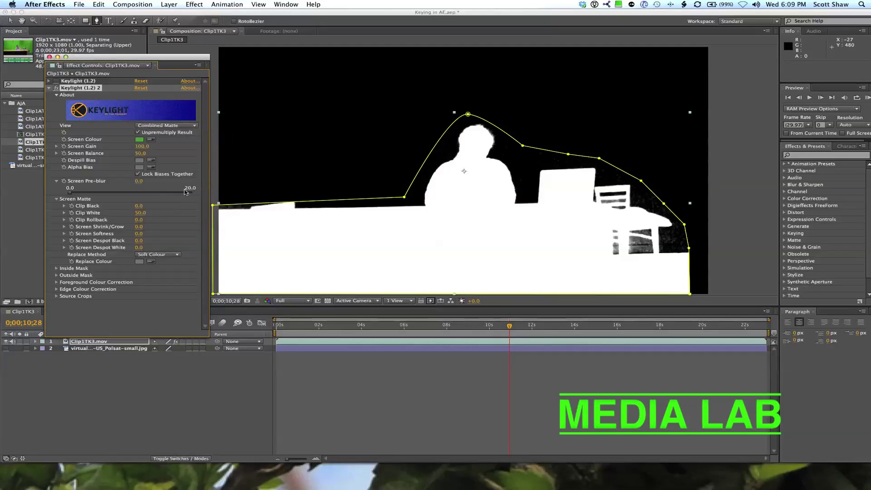
pyautogui.click(179, 125)
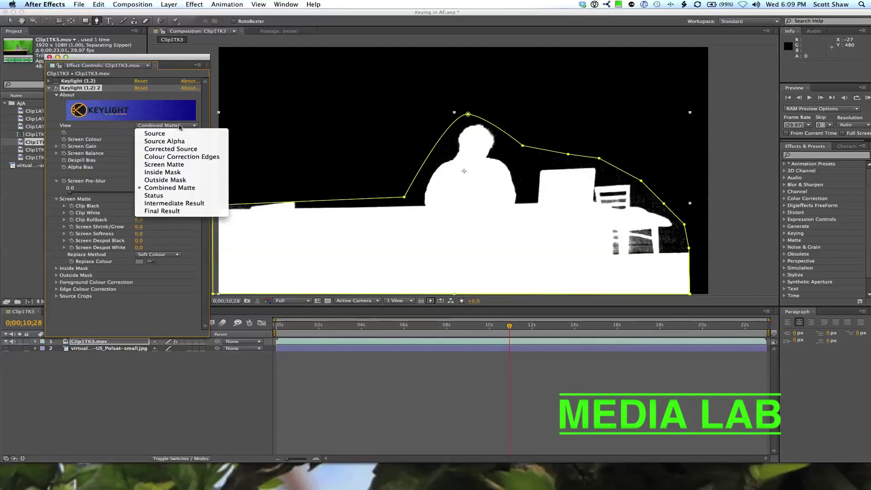
pyautogui.click(204, 165)
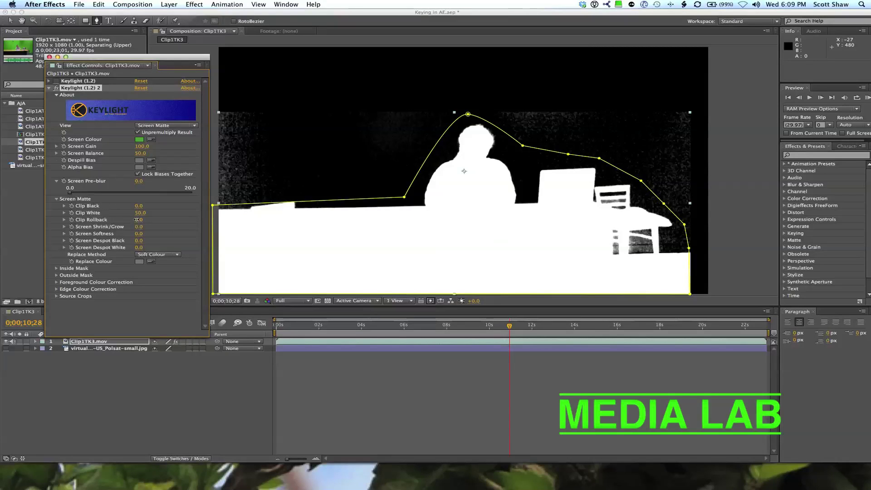
# Raise the Screen Matte's Clip Rollback to 4.7
pyautogui.moveTo(136, 219)
pyautogui.mouseDown()
pyautogui.moveTo(226, 217)
pyautogui.moveTo(117, 219)
pyautogui.moveTo(152, 219)
pyautogui.moveTo(131, 219)
pyautogui.mouseUp()
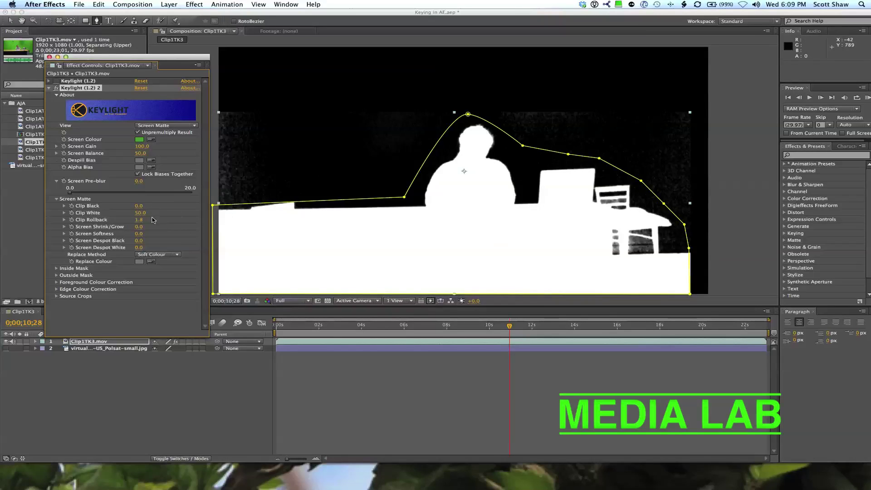
pyautogui.moveTo(141, 220); pyautogui.dragTo(152, 219)
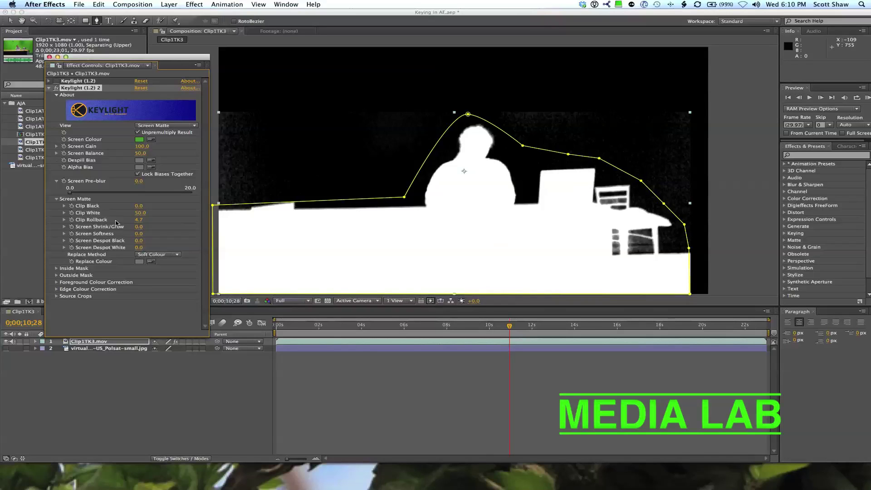
# Shrink the matte with Screen Shrink/Grow at -22.9 and set View to Final Result
pyautogui.moveTo(159, 227); pyautogui.dragTo(63, 228)
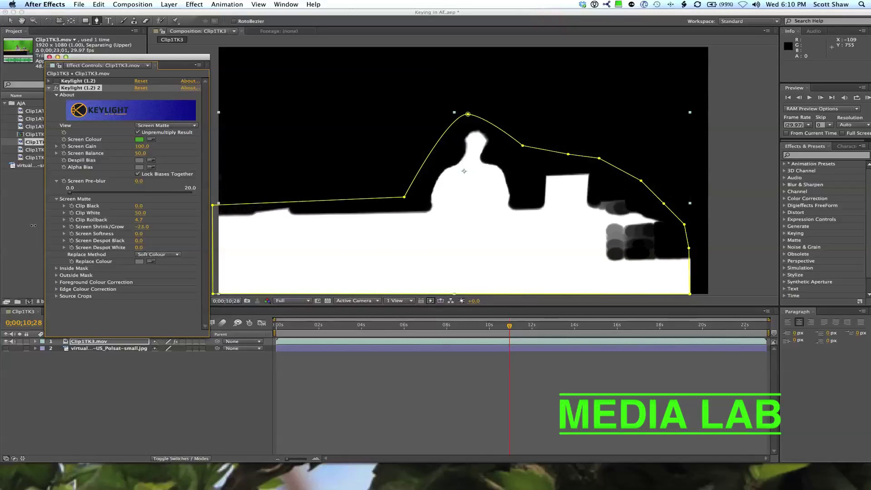
pyautogui.click(164, 126)
pyautogui.click(166, 212)
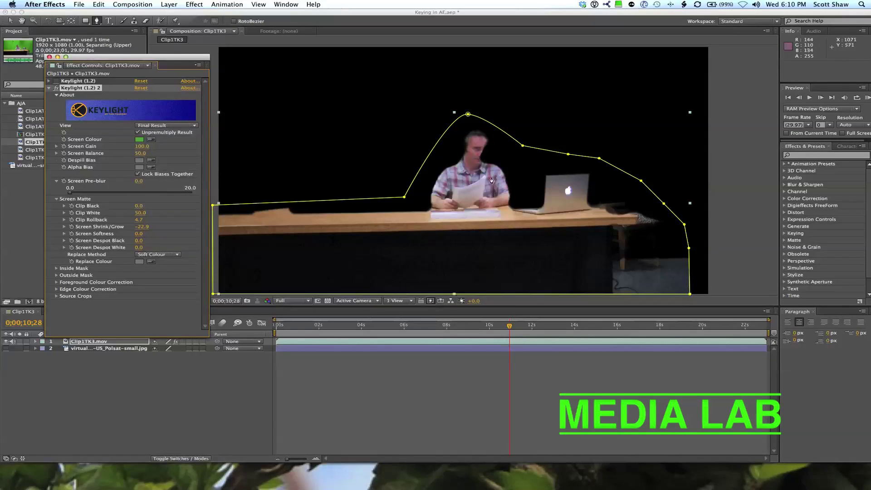
# Set Screen Shrink/Grow to 0 and expand its slider
pyautogui.click(142, 226)
pyautogui.write('0')
pyautogui.press('Return')
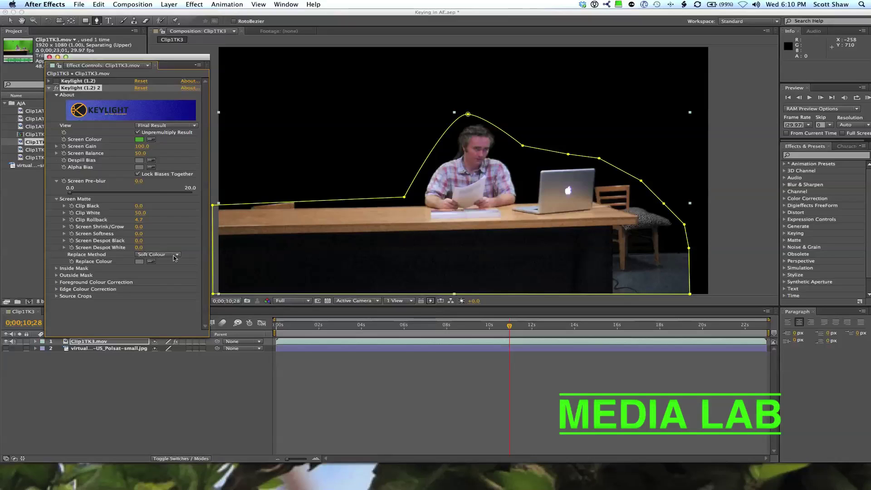
pyautogui.click(64, 227)
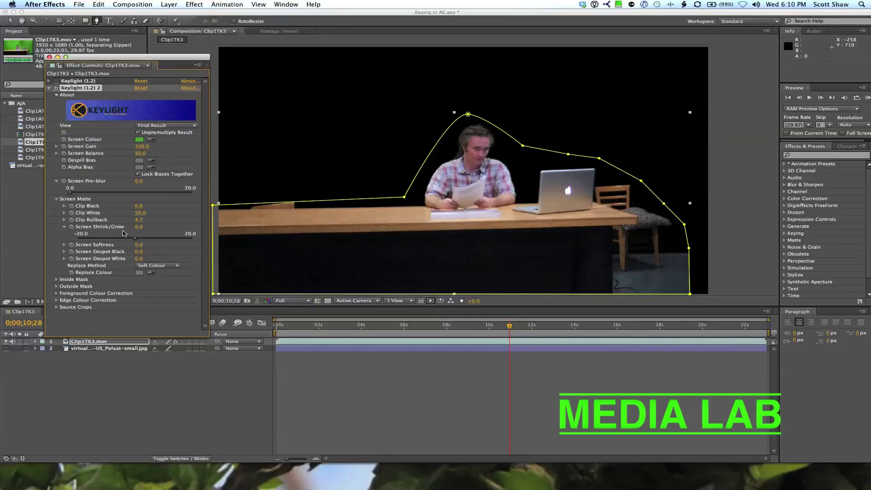
# Switch the second Keylight effect to the Screen Matte view and set Screen Softness to 5.2
pyautogui.click(168, 126)
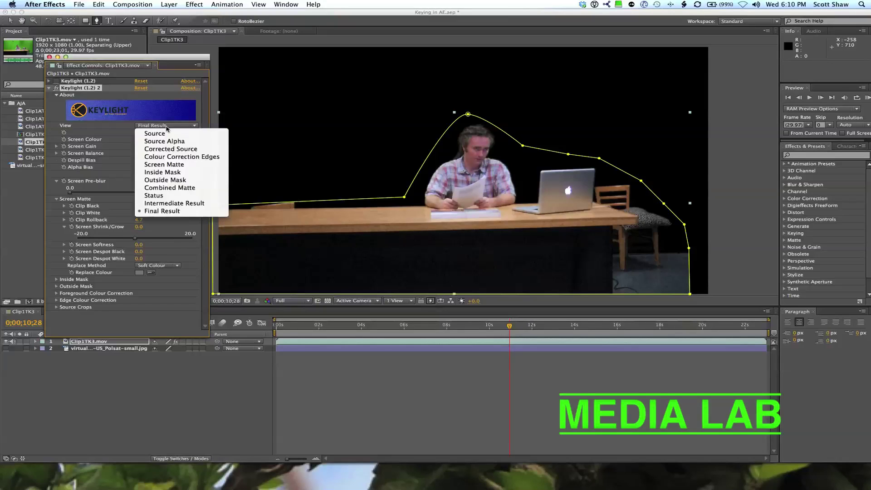
pyautogui.click(186, 164)
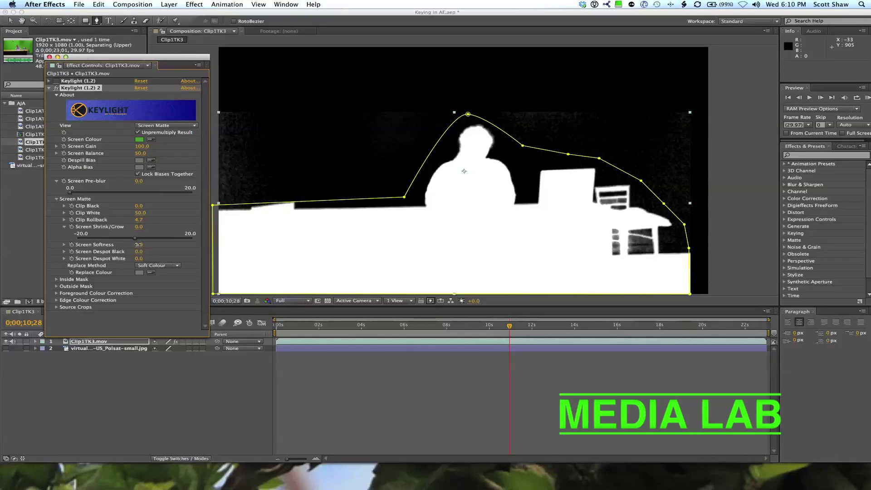
pyautogui.moveTo(151, 244); pyautogui.dragTo(161, 244)
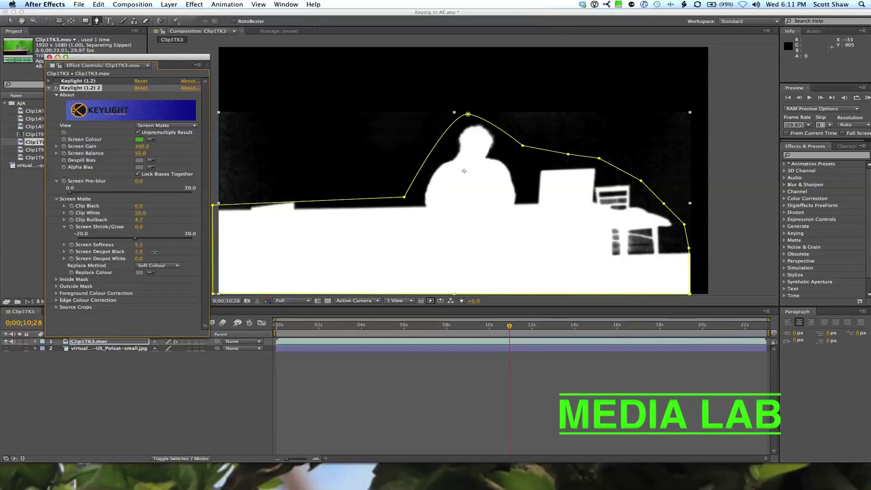
# Try Screen Despot Black at 16.6 and check the Final Result with the virtual set layer briefly shown
pyautogui.moveTo(154, 252)
pyautogui.mouseDown()
pyautogui.moveTo(199, 249)
pyautogui.moveTo(128, 251)
pyautogui.moveTo(178, 252)
pyautogui.moveTo(164, 250)
pyautogui.mouseUp()
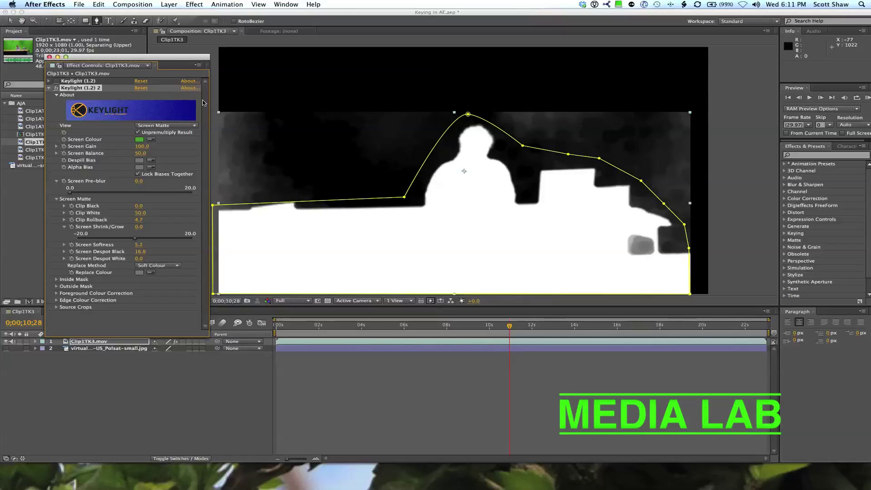
pyautogui.click(180, 125)
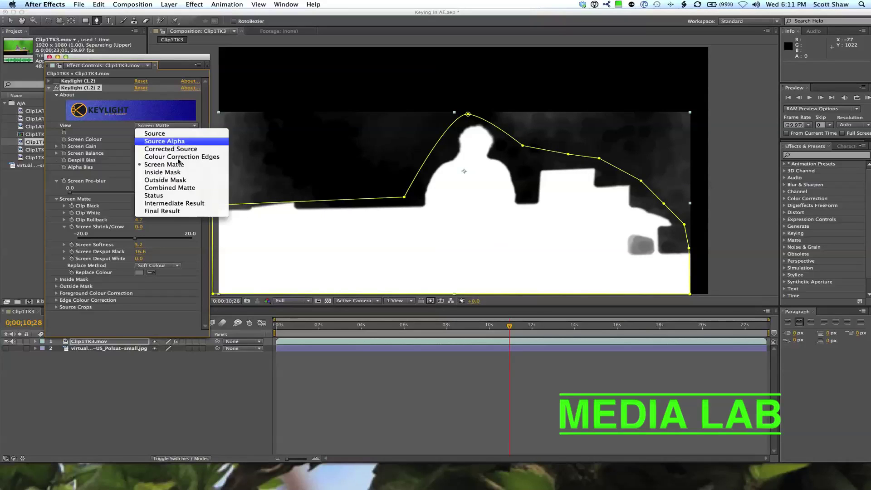
pyautogui.click(171, 216)
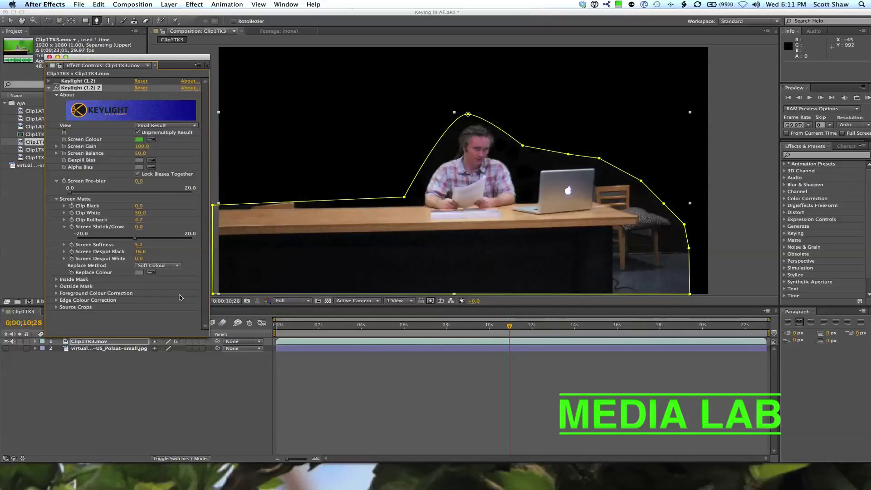
pyautogui.click(6, 348)
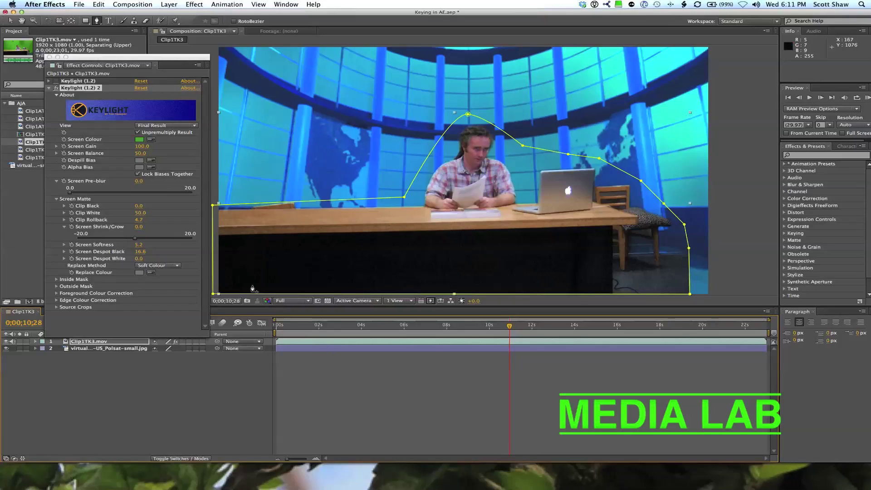
pyautogui.click(5, 348)
# Return to the Screen Matte view and reset Screen Despot Black to 0
pyautogui.click(170, 126)
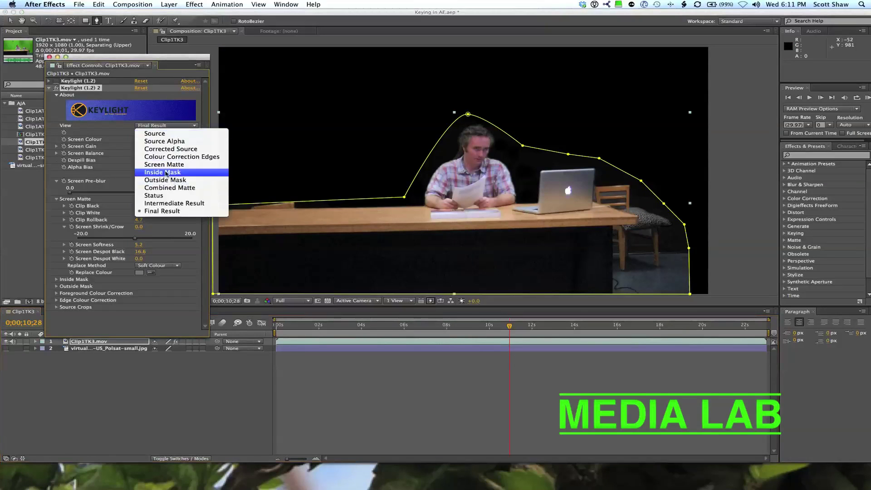
pyautogui.click(164, 164)
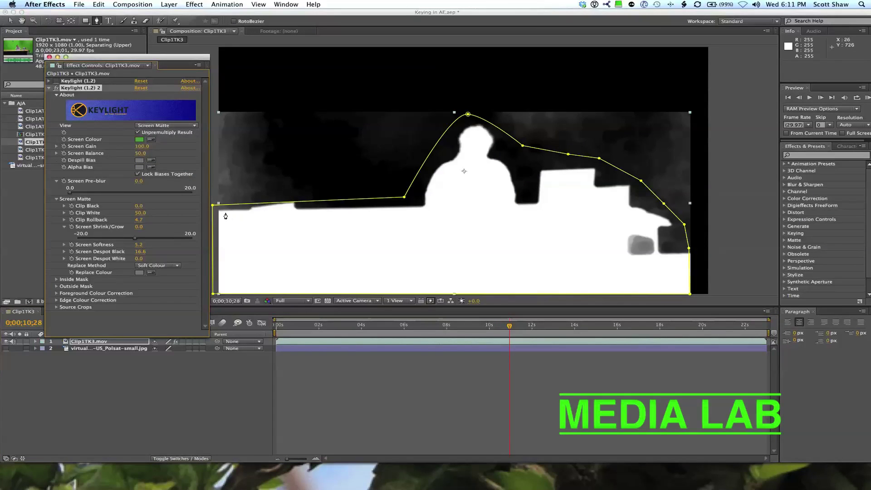
pyautogui.click(143, 251)
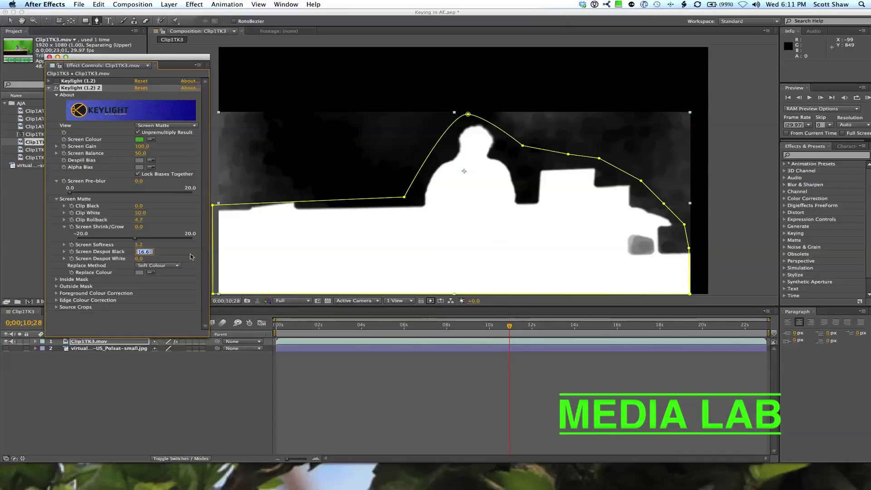
pyautogui.write('0')
pyautogui.press('Return')
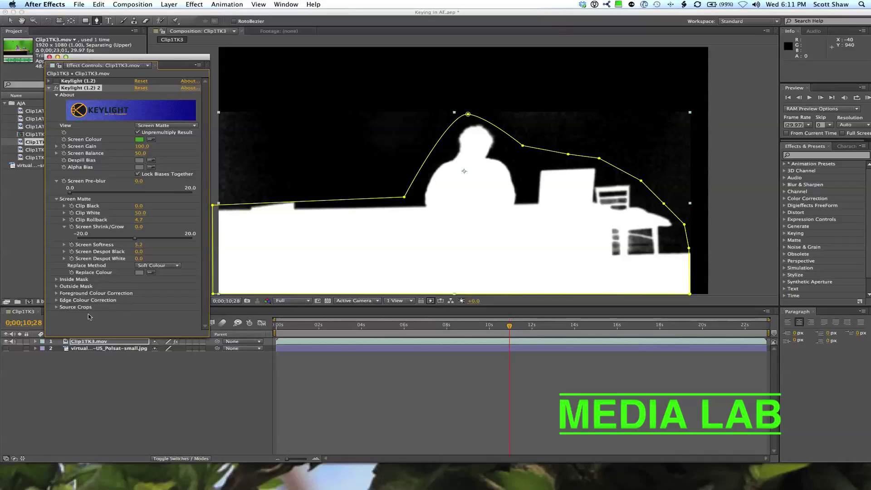
# Expand the Inside Mask settings and set View to Final Result
pyautogui.click(56, 279)
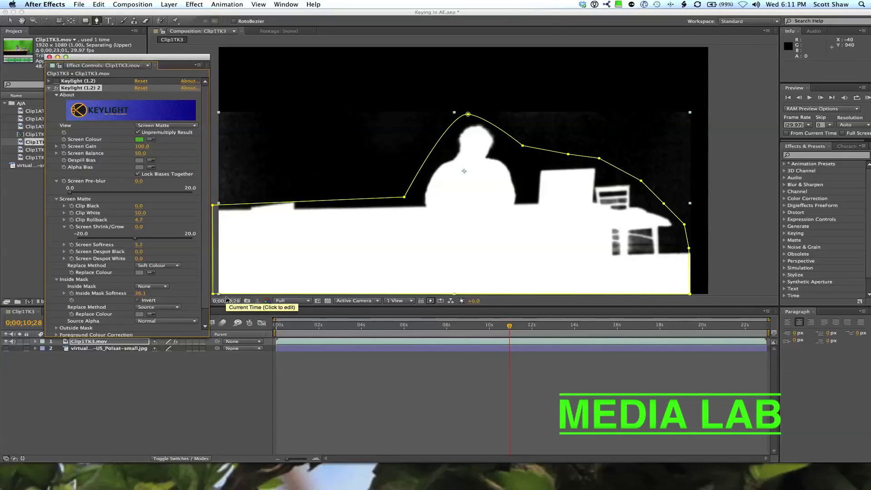
pyautogui.click(175, 125)
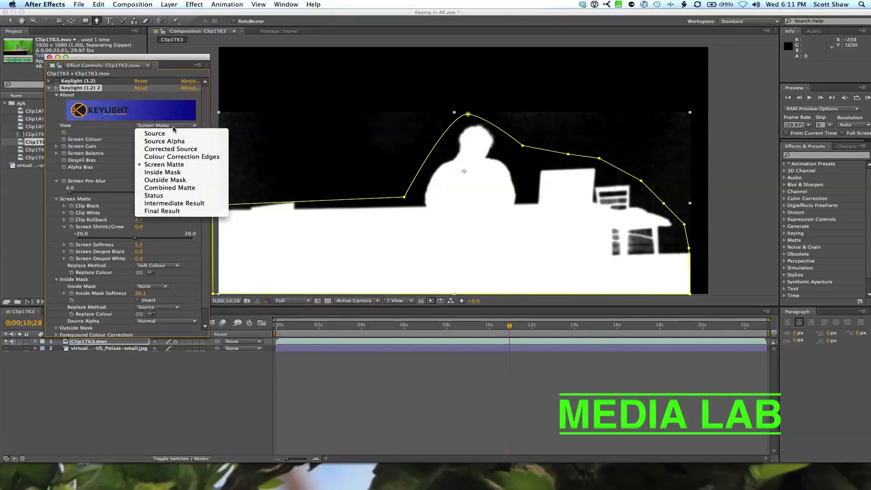
pyautogui.click(179, 214)
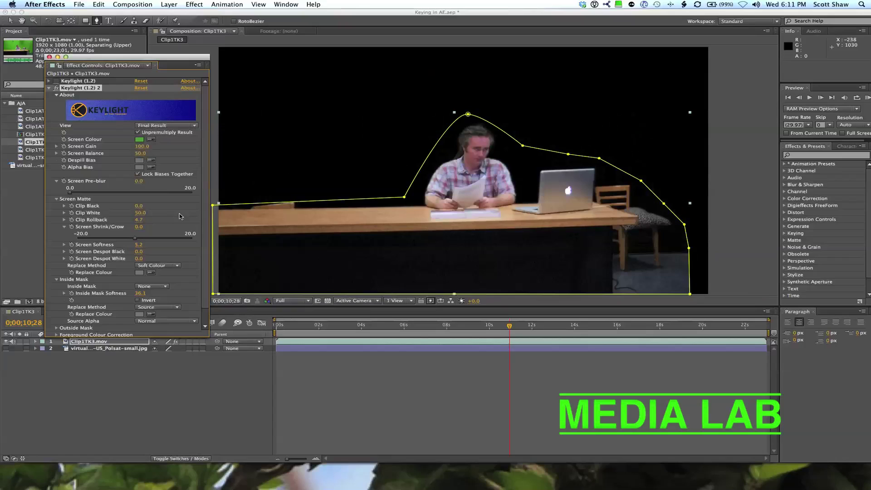
# Try Mask 1 as the Inside Mask, restore it to None and collapse the Inside Mask settings
pyautogui.click(141, 286)
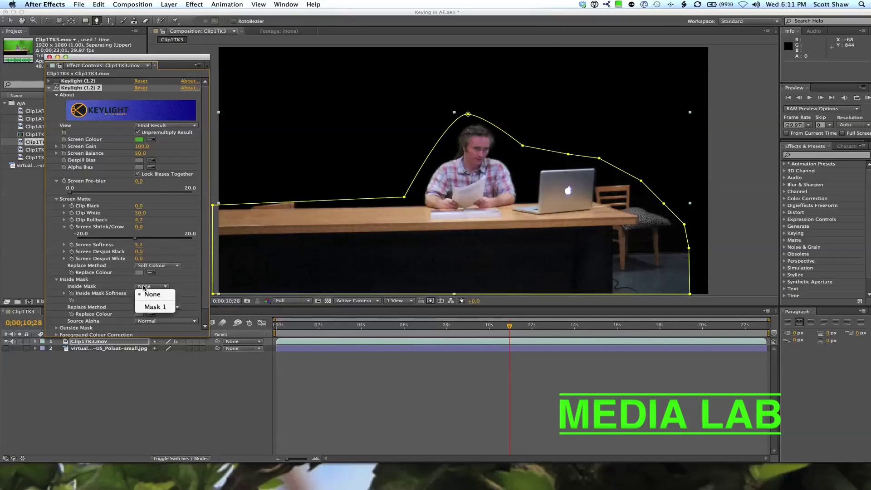
pyautogui.click(154, 307)
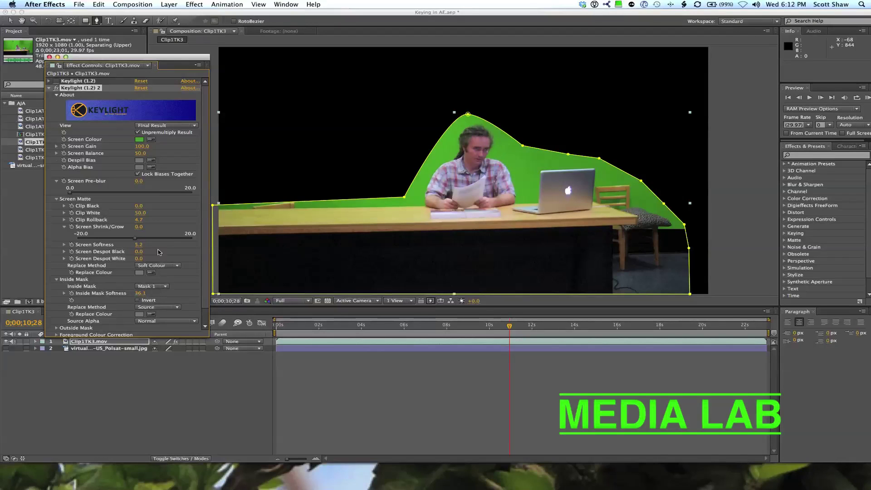
pyautogui.click(157, 289)
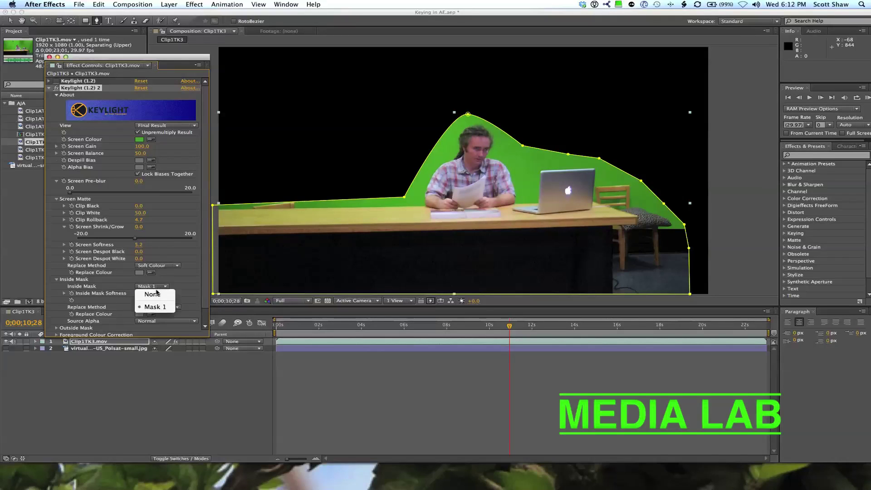
pyautogui.click(155, 287)
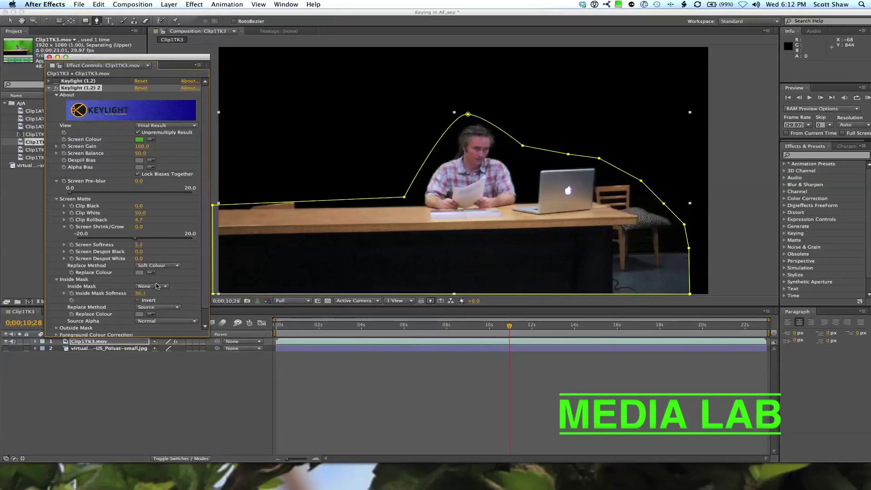
pyautogui.click(56, 279)
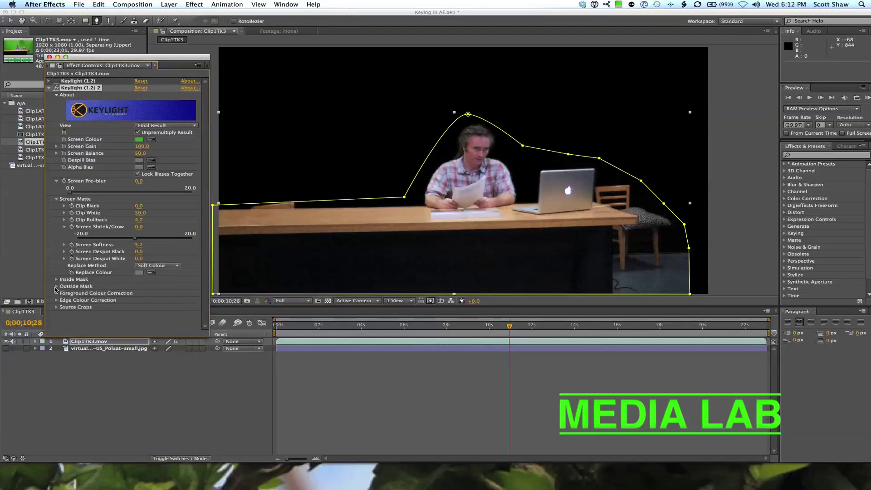
# Try Mask 1 as the Outside Mask, restore it to None and collapse the Outside Mask settings
pyautogui.click(55, 288)
pyautogui.click(154, 293)
pyautogui.click(157, 316)
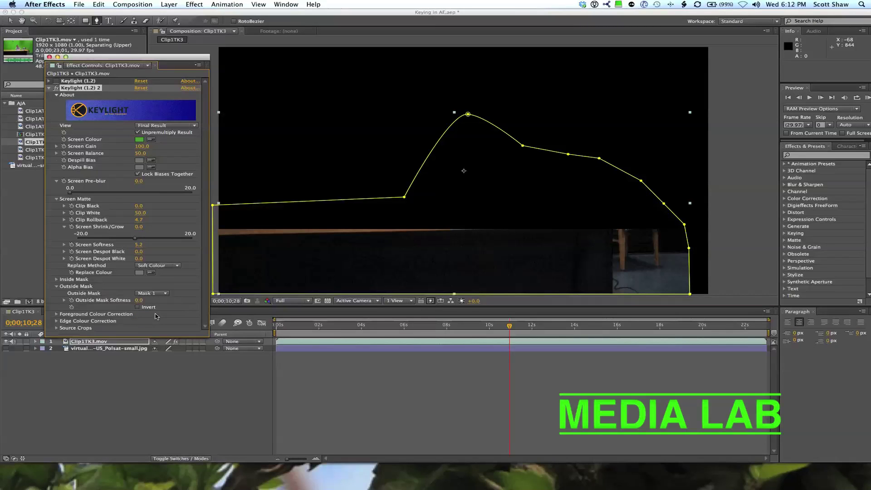
pyautogui.click(160, 294)
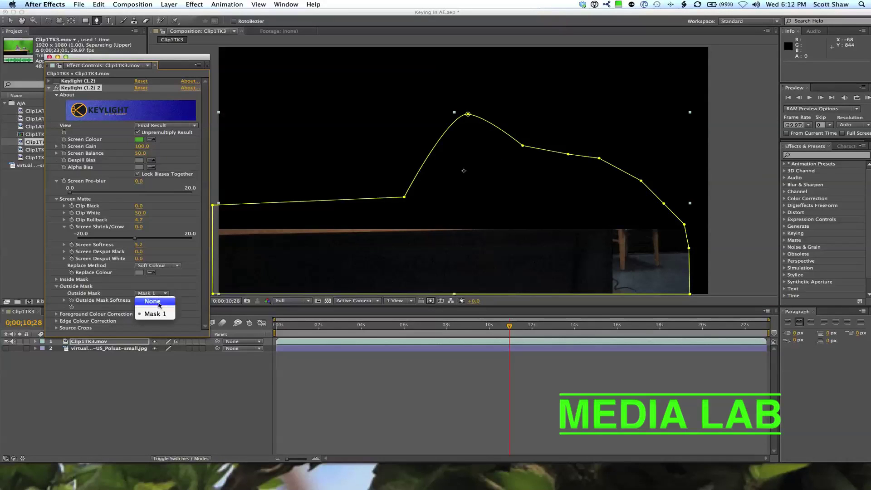
pyautogui.click(158, 302)
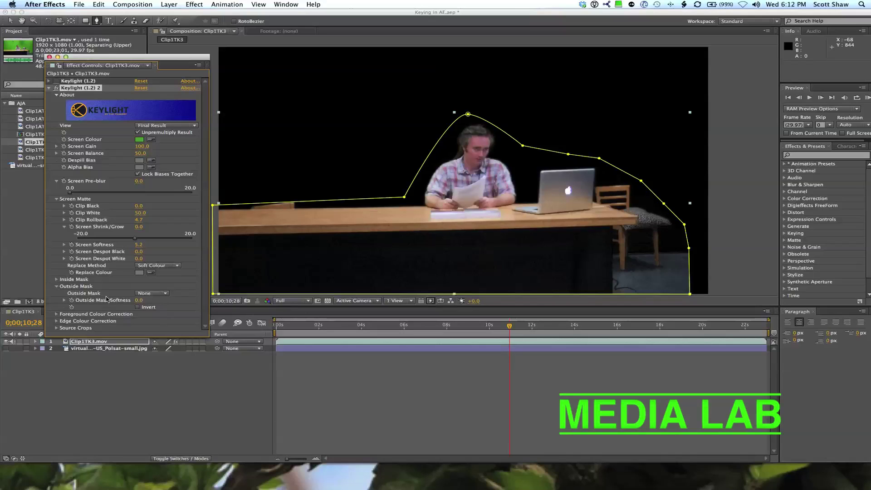
pyautogui.click(57, 286)
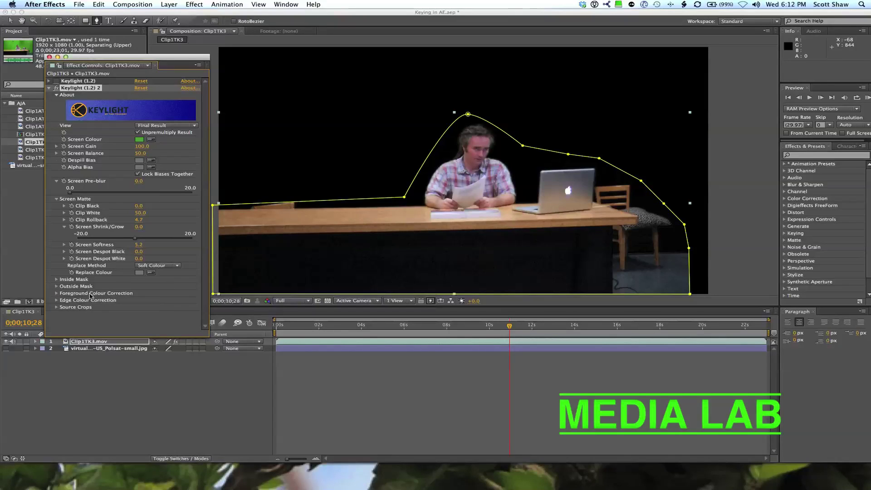
# Try Foreground Colour Correction with Saturation at -59 and Contrast at -97, and disable the correction again
pyautogui.click(56, 295)
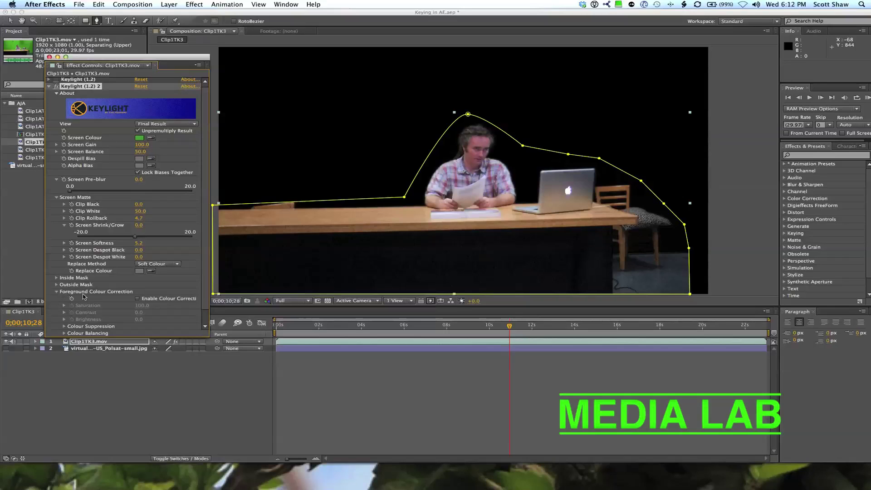
pyautogui.scroll(-2, 90, 295)
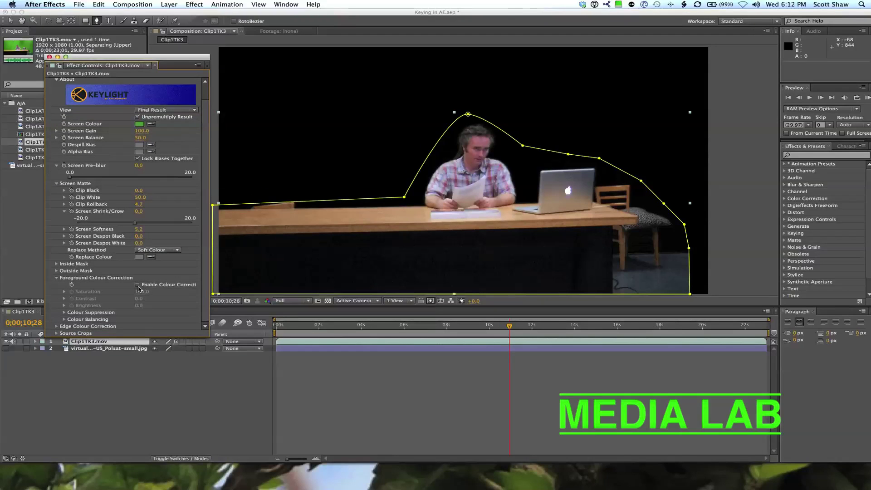
pyautogui.click(138, 285)
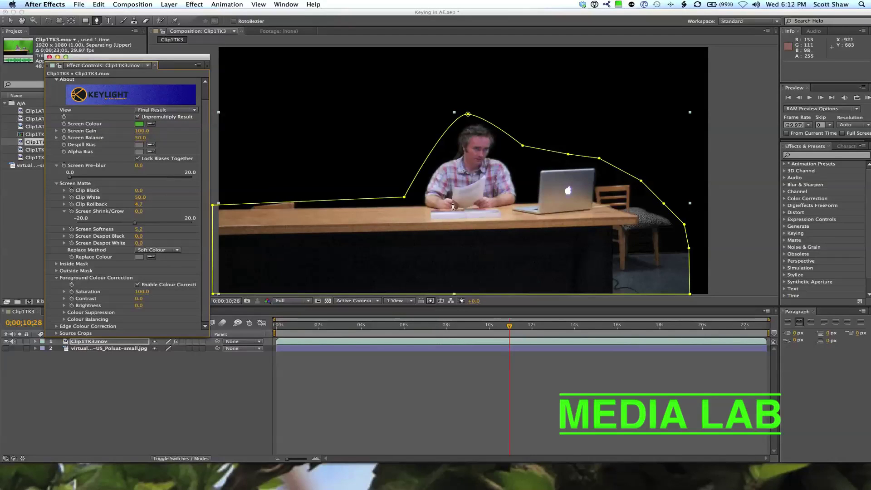
pyautogui.moveTo(141, 292); pyautogui.dragTo(68, 291)
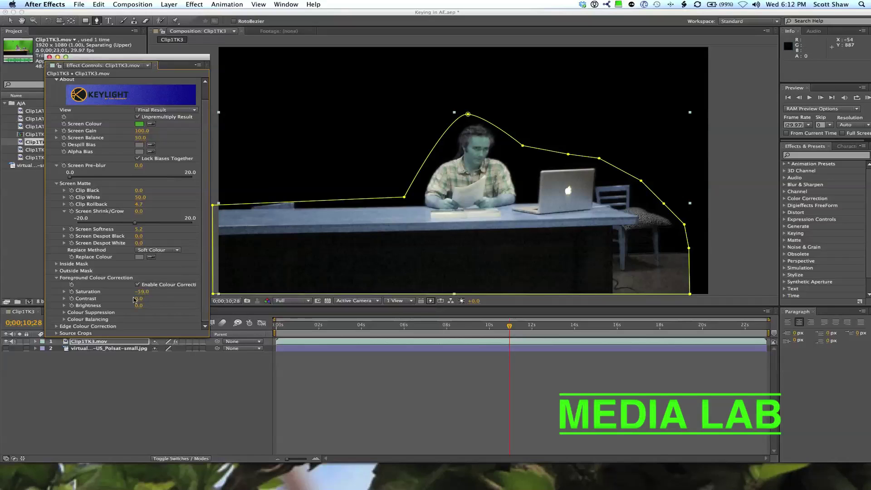
pyautogui.moveTo(138, 303); pyautogui.dragTo(78, 300)
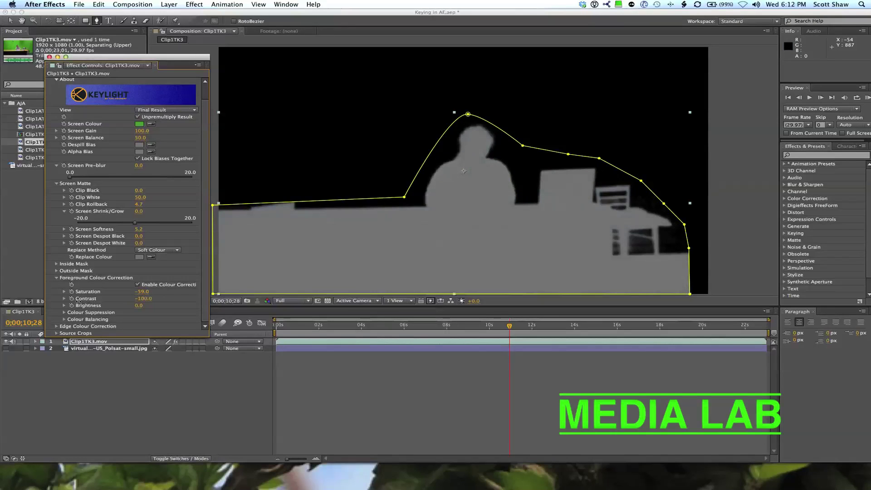
pyautogui.click(137, 284)
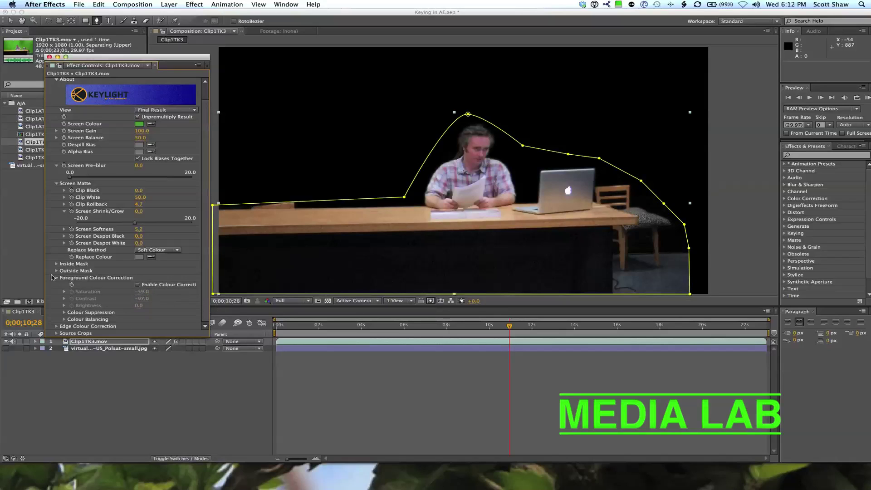
pyautogui.click(56, 278)
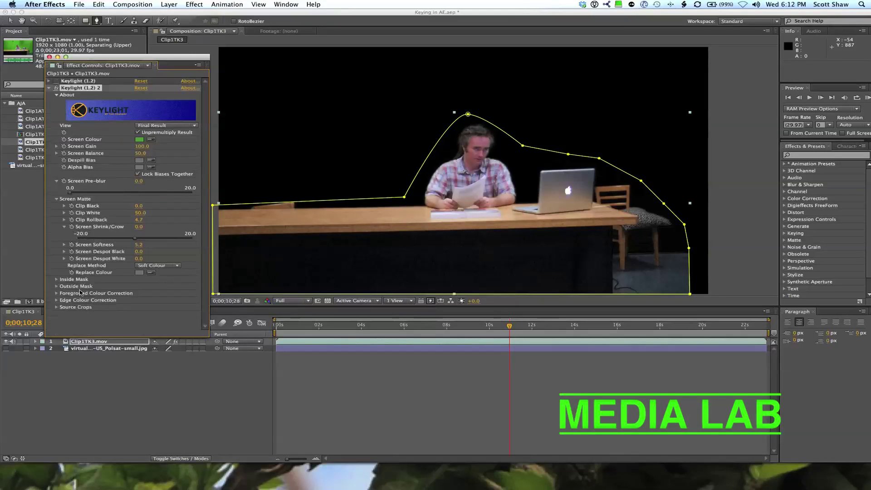
# Show the virtual set layer behind the presenter and enable Edge Colour Correction
pyautogui.click(56, 300)
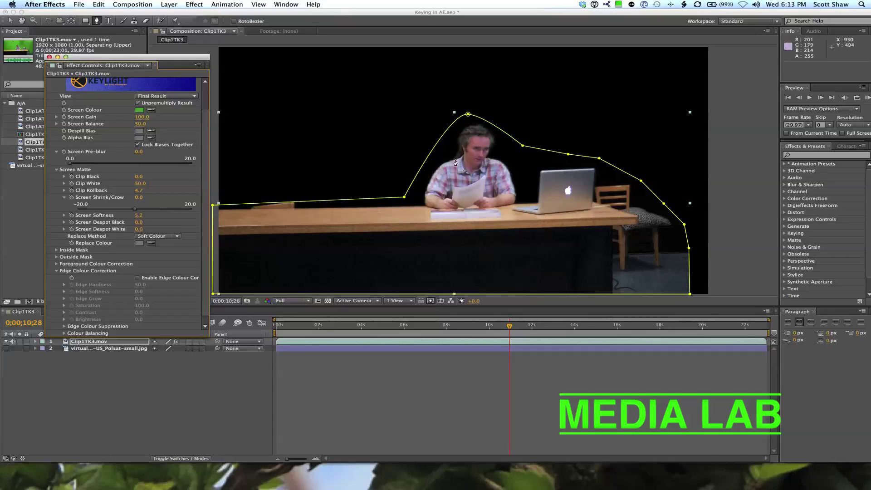
pyautogui.click(6, 348)
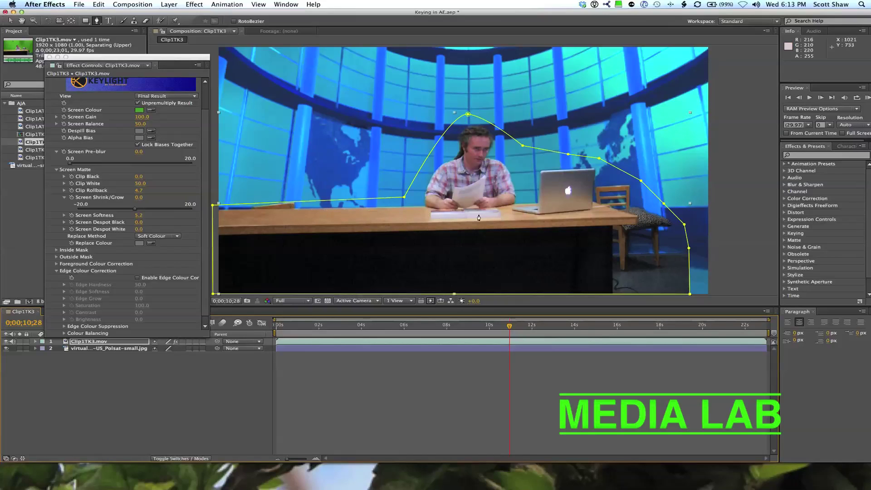
pyautogui.click(138, 278)
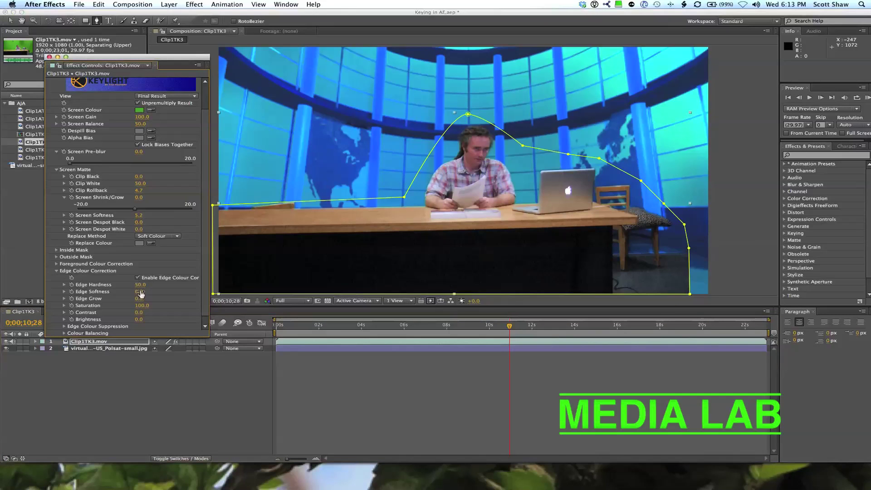
# Set the edge correction's Edge Hardness to 0, Edge Grow to 8.4 and Contrast to 100
pyautogui.moveTo(123, 284); pyautogui.dragTo(116, 285)
pyautogui.moveTo(138, 284); pyautogui.dragTo(177, 284)
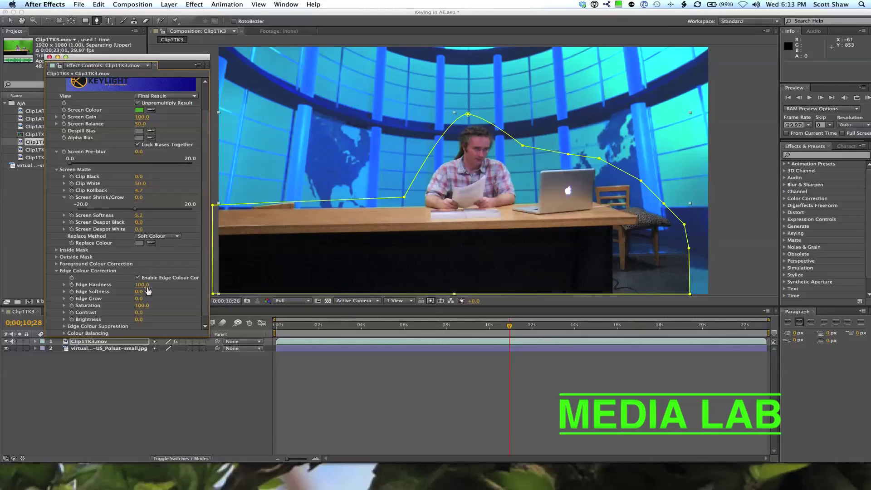
pyautogui.moveTo(142, 285); pyautogui.dragTo(7, 285)
pyautogui.moveTo(148, 299); pyautogui.dragTo(177, 299)
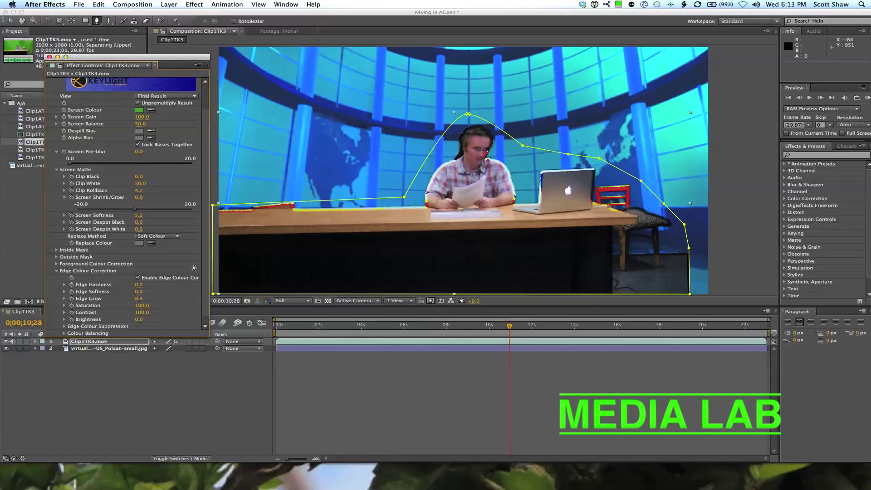
# Try a negative Edge Grow of -10.2, and set both Edge Grow and Contrast of the edge correction to 0
pyautogui.moveTo(138, 299); pyautogui.dragTo(53, 300)
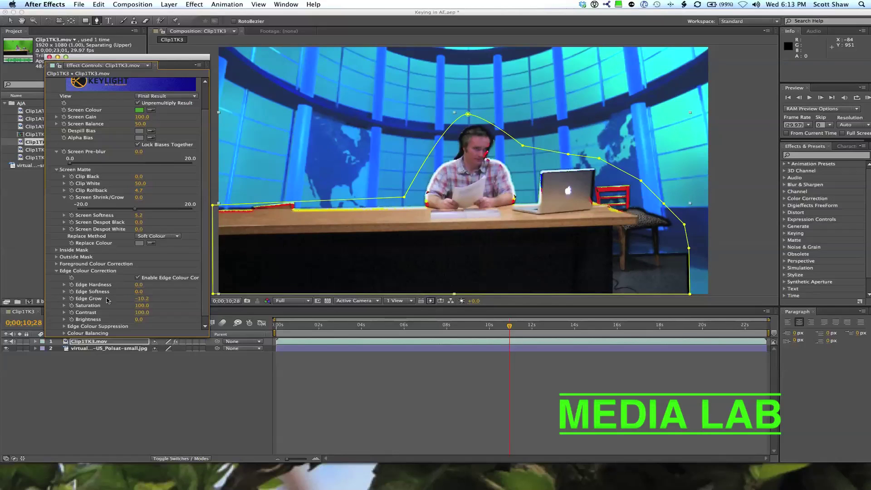
pyautogui.click(141, 298)
pyautogui.write('0')
pyautogui.press('Return')
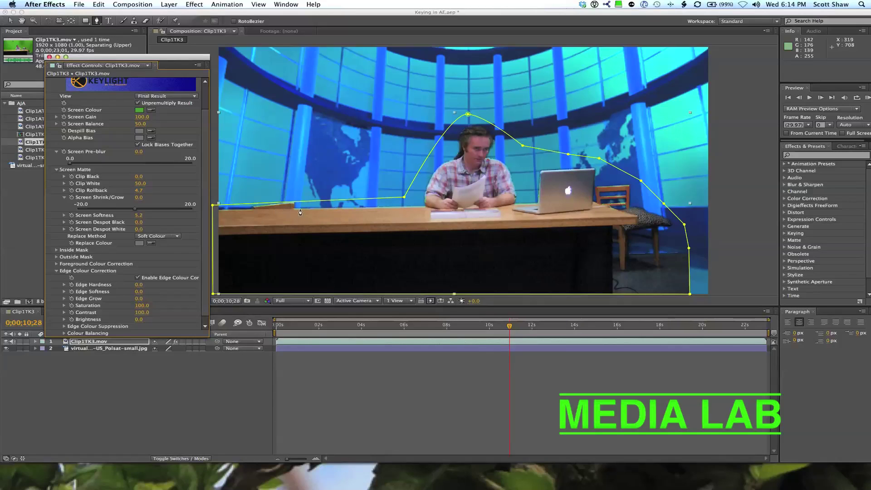
pyautogui.click(142, 313)
pyautogui.write('0')
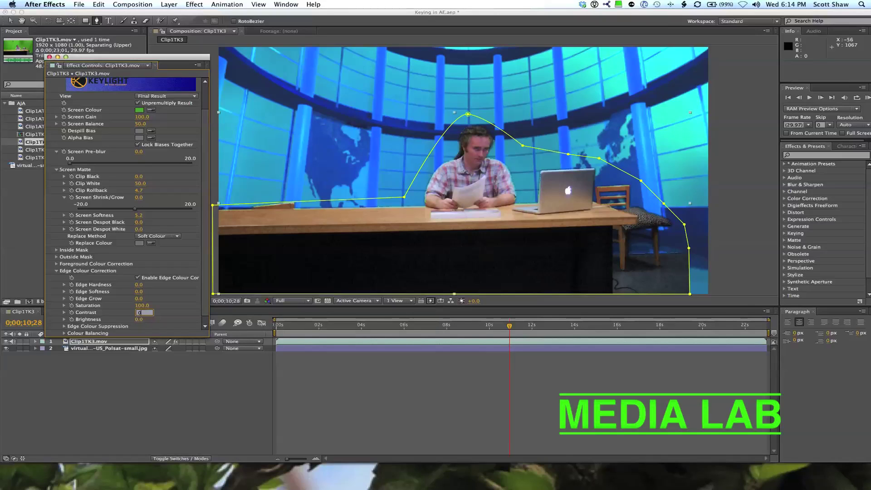
pyautogui.press('Return')
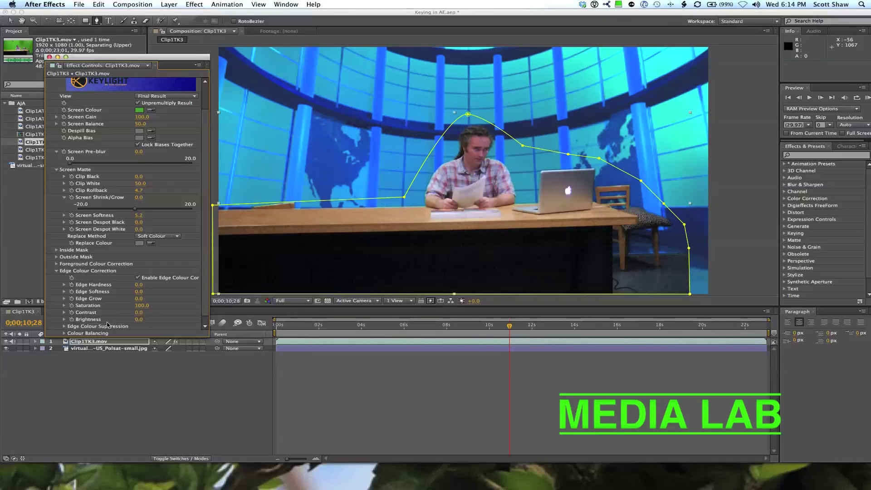
# Collapse Edge Colour Correction and look through the Source Crops settings, leaving that group collapsed too
pyautogui.click(58, 271)
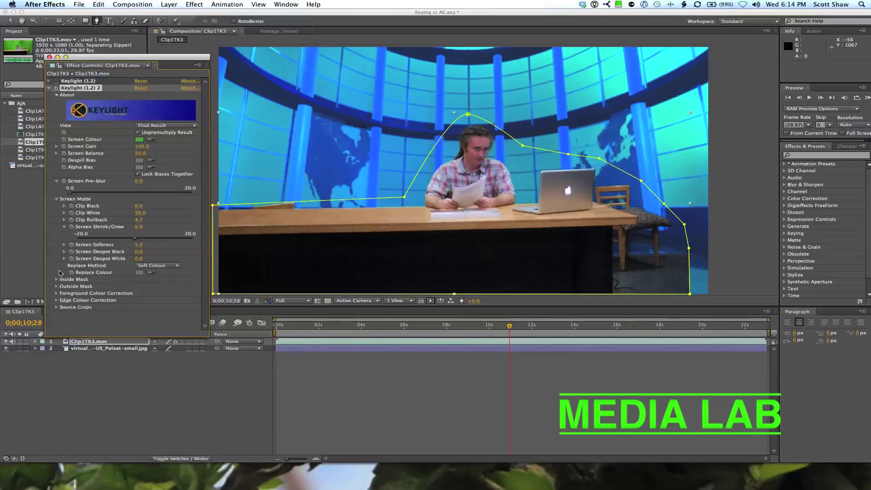
pyautogui.click(57, 307)
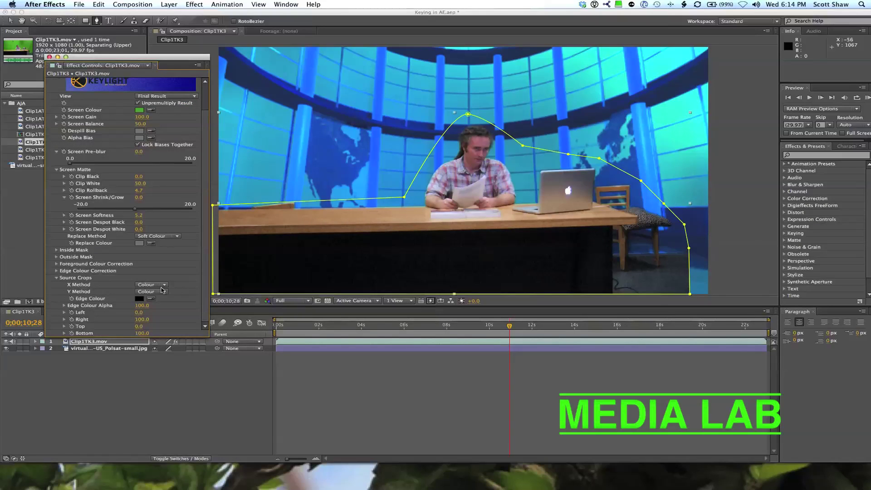
pyautogui.click(57, 278)
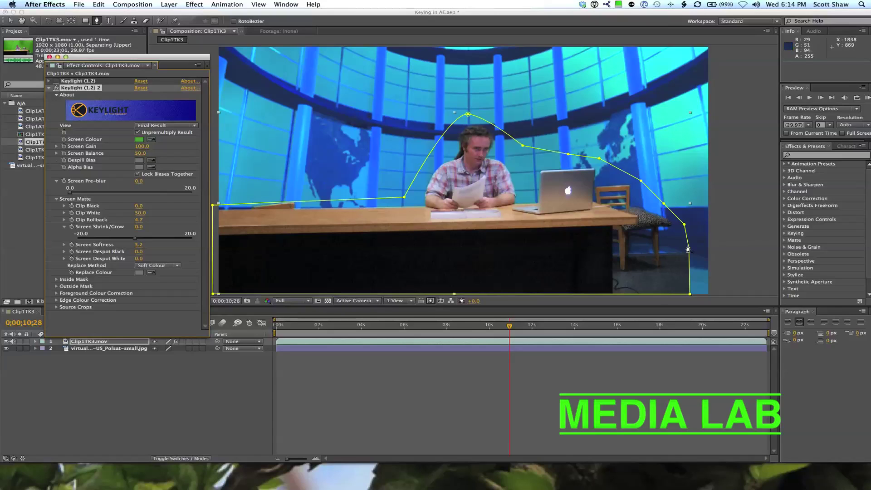
# Move the mask's two lowest points below the chair outward beyond the edge of the virtual set
pyautogui.click(11, 21)
pyautogui.moveTo(688, 248); pyautogui.dragTo(733, 251)
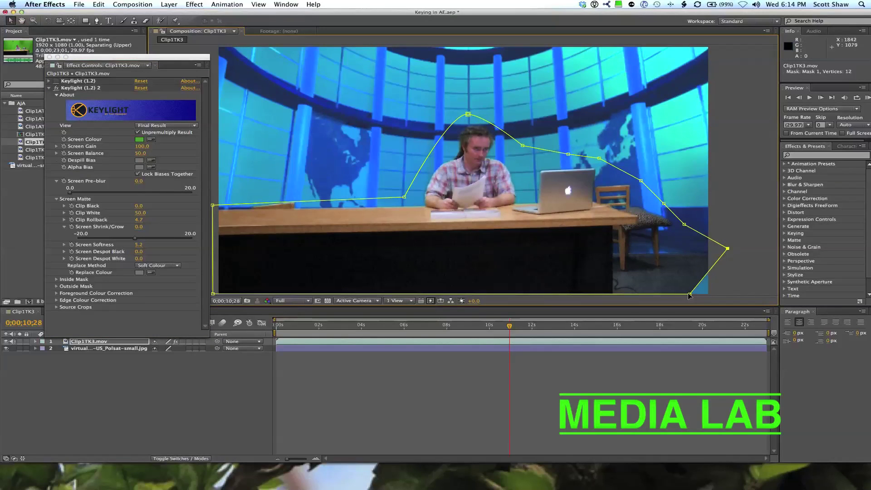
pyautogui.moveTo(689, 294); pyautogui.dragTo(741, 295)
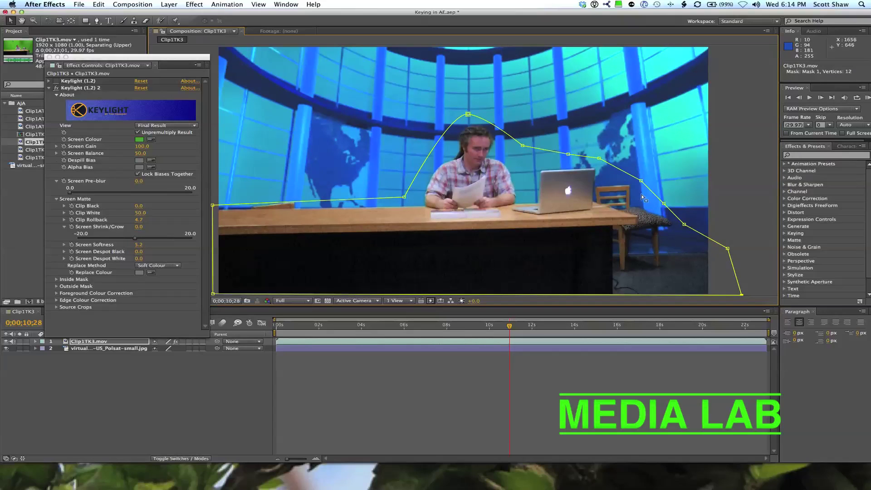
# Pull the mask points beside the laptop and chair in along the desk's end and front panel to cut out the chair
pyautogui.moveTo(641, 181); pyautogui.dragTo(593, 201)
pyautogui.moveTo(663, 204); pyautogui.dragTo(641, 225)
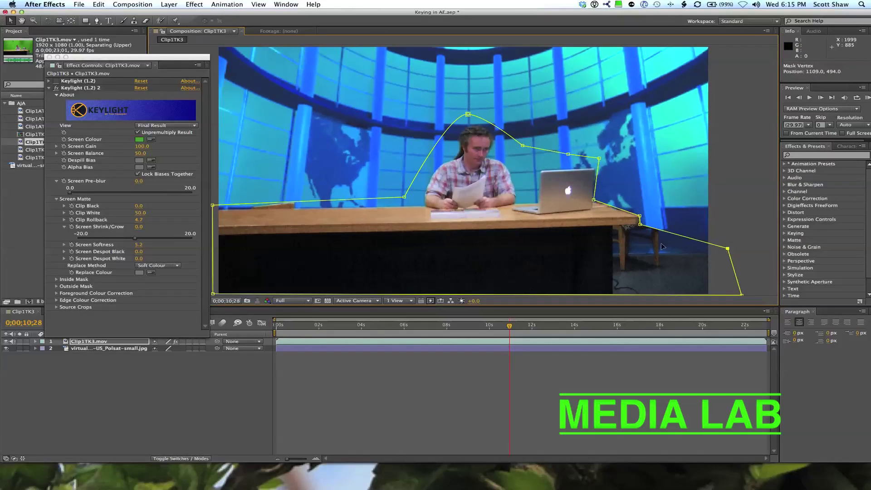
pyautogui.moveTo(727, 248); pyautogui.dragTo(614, 226)
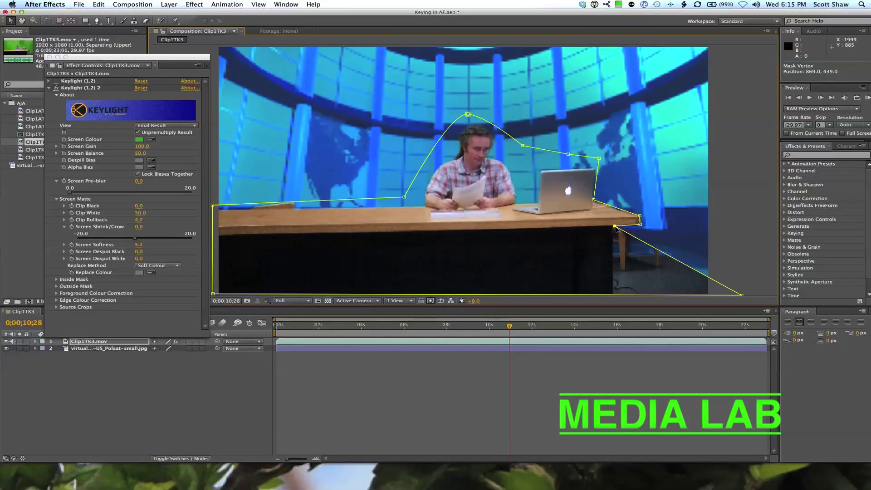
pyautogui.moveTo(742, 295); pyautogui.dragTo(614, 292)
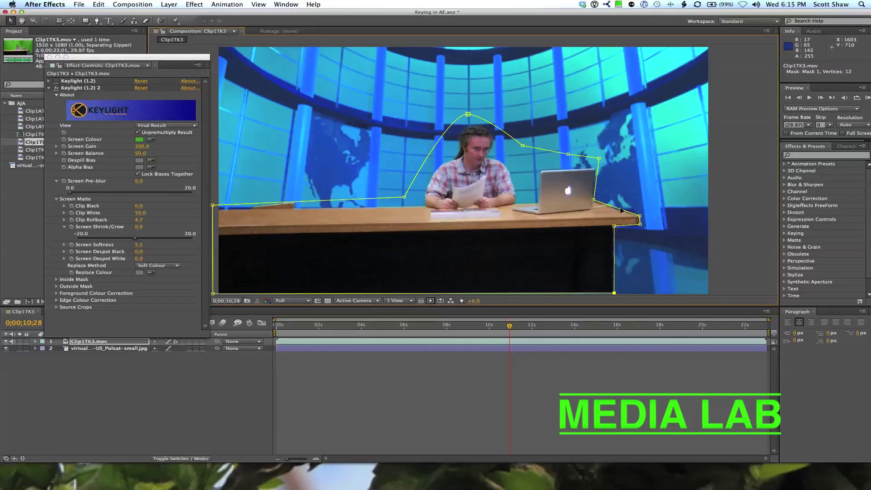
# Reveal the Mask Feather of Clip1TK3.mov's Mask 1 and set it to 0.5 pixels
pyautogui.click(117, 342)
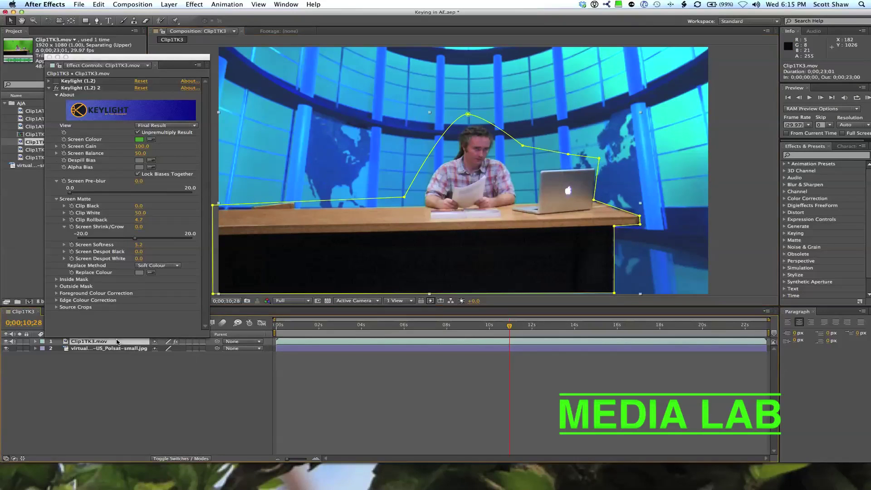
pyautogui.press('m')
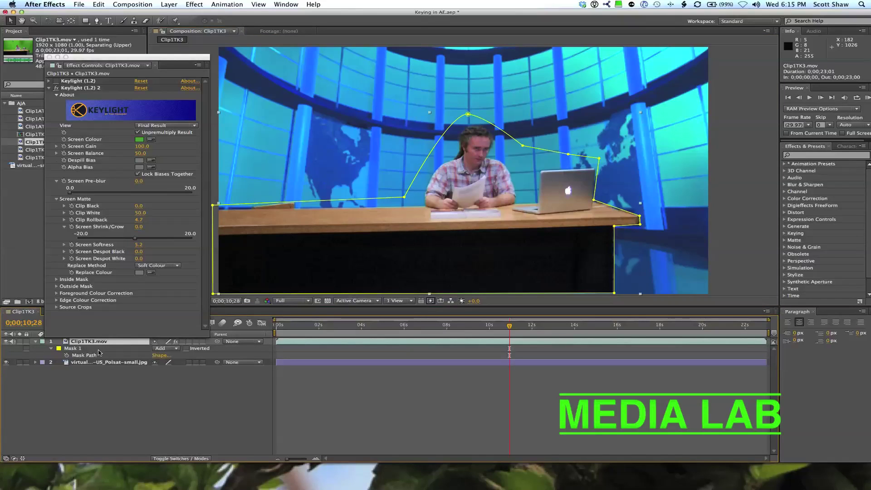
pyautogui.press('f')
pyautogui.click(176, 355)
pyautogui.press('Return')
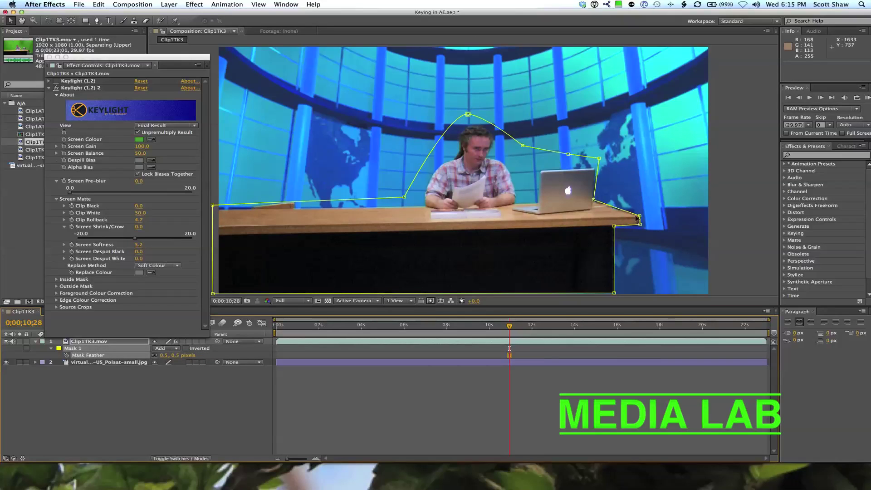
# Lower the mask edge onto the desktop beside the laptop and along the stretch from the presenter to the desk's far end
pyautogui.click(621, 210)
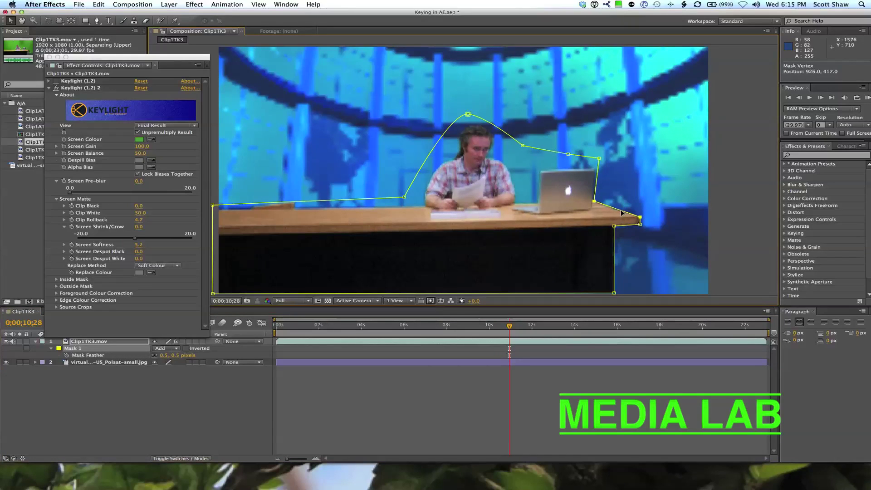
pyautogui.click(735, 217)
pyautogui.press('super+Down')
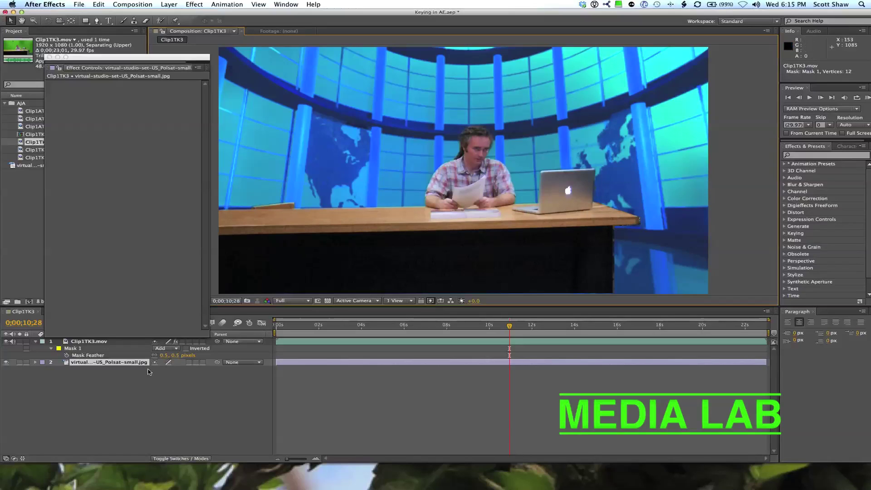
pyautogui.click(84, 342)
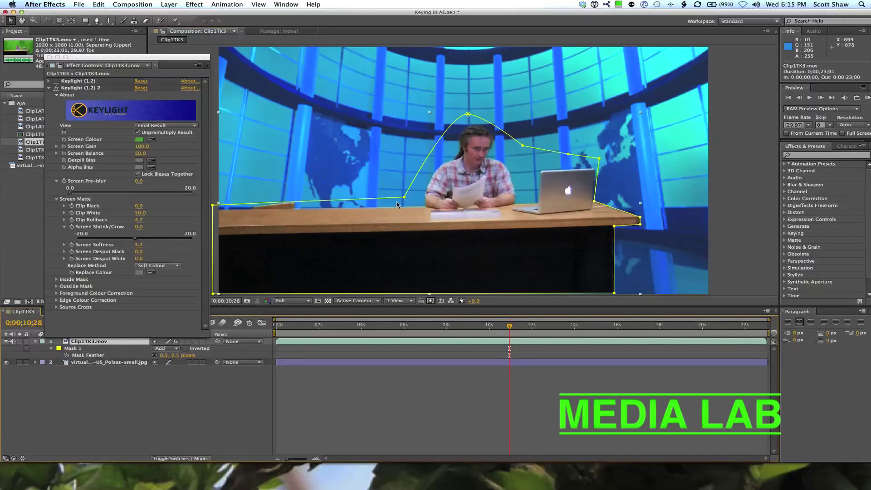
pyautogui.moveTo(403, 197); pyautogui.dragTo(404, 208)
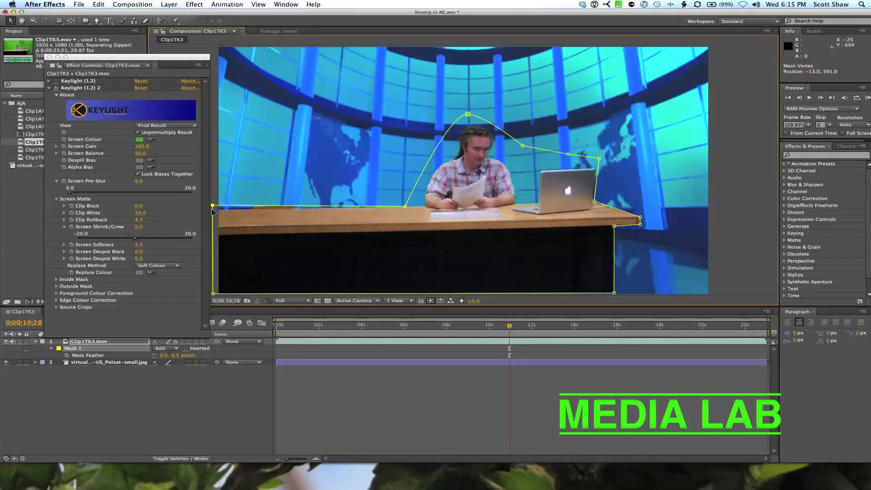
pyautogui.moveTo(213, 206); pyautogui.dragTo(213, 210)
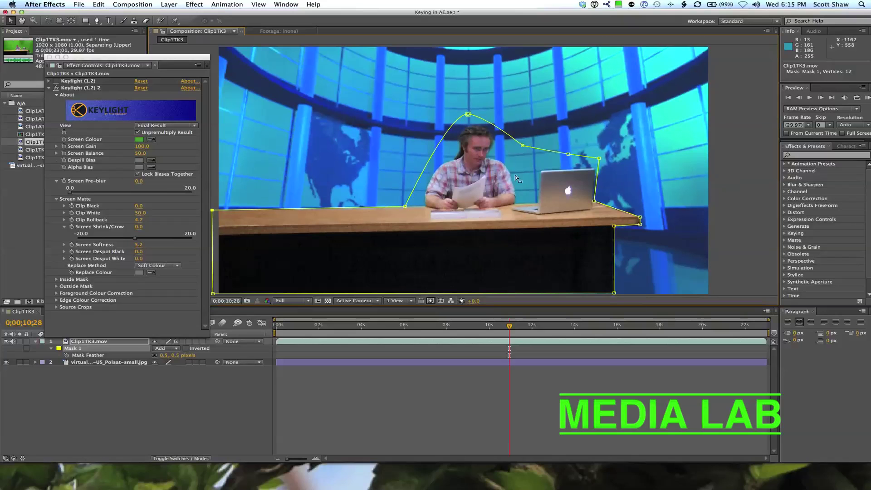
# Tighten the mask's corner points around the desk's end beside the laptop so they follow the wooden edge closely
pyautogui.press('.')
pyautogui.press('.')
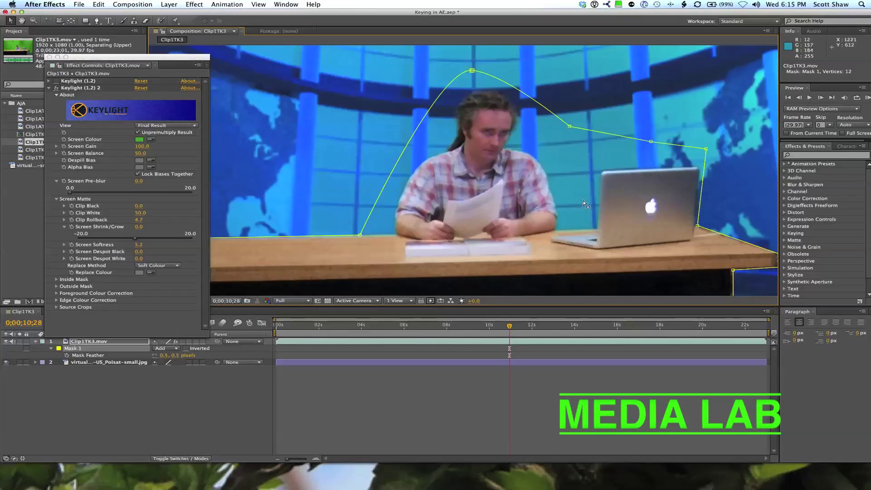
pyautogui.press('h')
pyautogui.moveTo(586, 201)
pyautogui.mouseDown()
pyautogui.moveTo(318, 153)
pyautogui.moveTo(272, 132)
pyautogui.moveTo(710, 318)
pyautogui.moveTo(615, 197)
pyautogui.moveTo(582, 187)
pyautogui.mouseUp()
pyautogui.press('v')
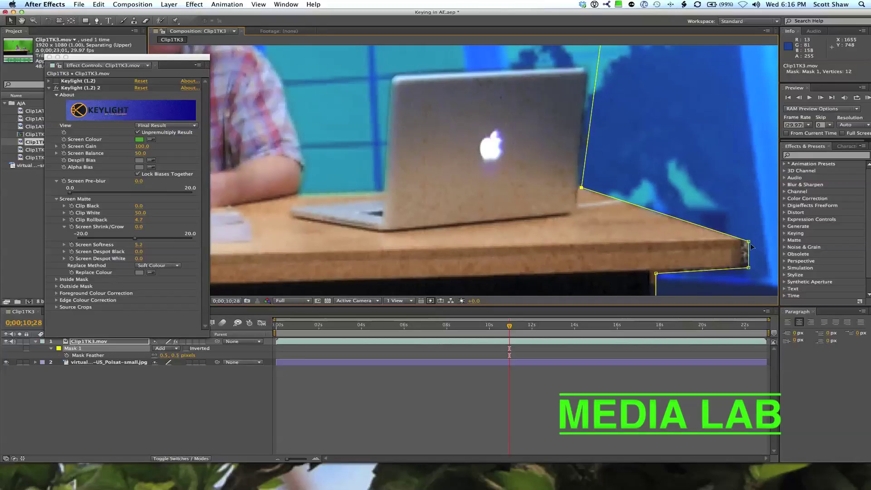
pyautogui.moveTo(748, 241); pyautogui.dragTo(740, 268)
pyautogui.click(748, 269)
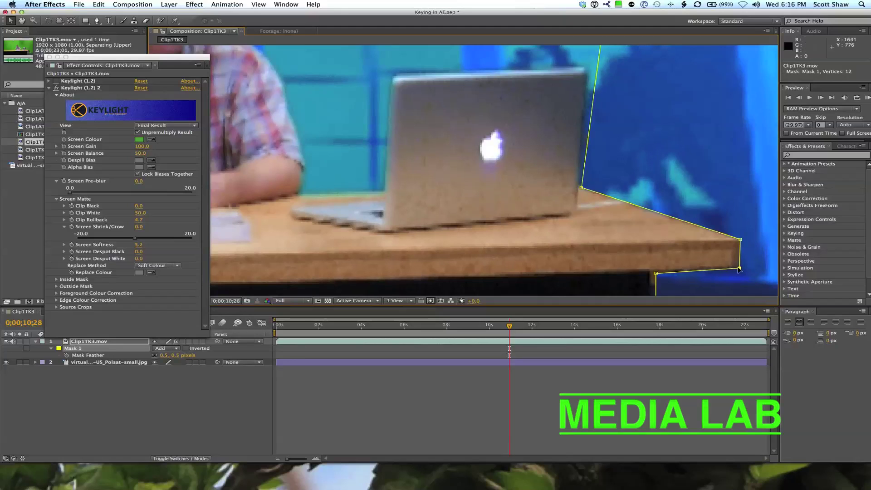
pyautogui.click(656, 274)
pyautogui.moveTo(655, 275); pyautogui.dragTo(535, 165)
# Deselect the clip and scrub through the timeline to review the whole composite, stopping at 0;00;01;25
pyautogui.press('h')
pyautogui.moveTo(445, 168); pyautogui.dragTo(386, 159)
pyautogui.press('v')
pyautogui.scroll(-5, 481, 165)
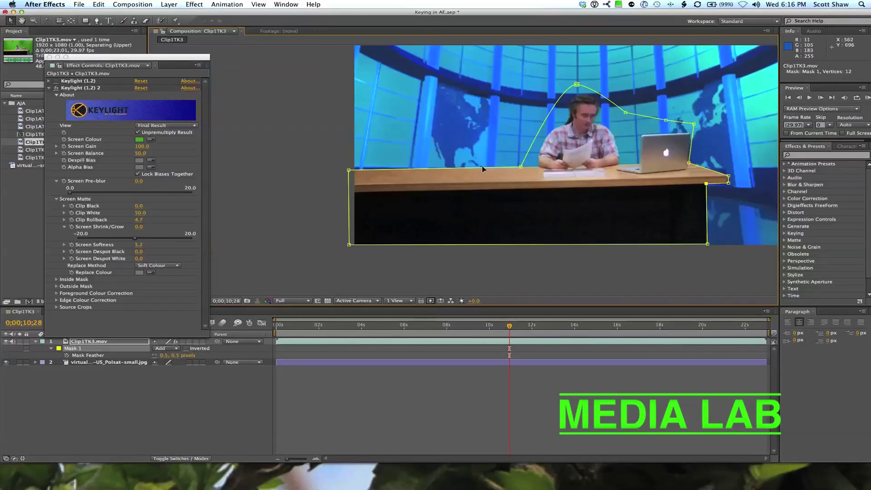
pyautogui.moveTo(643, 125); pyautogui.dragTo(573, 162)
pyautogui.click(748, 199)
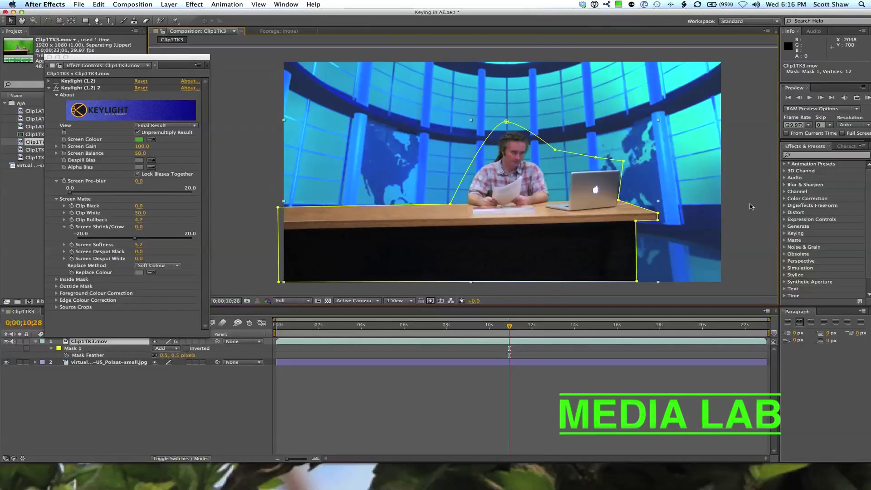
pyautogui.click(751, 206)
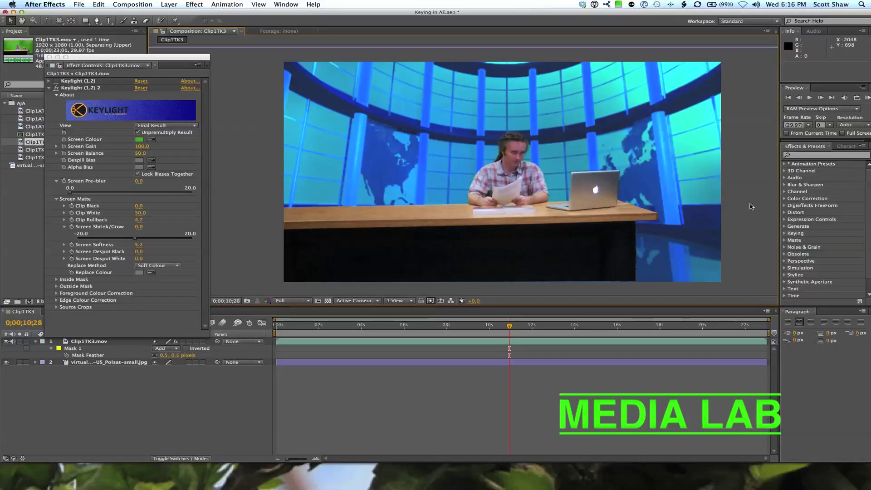
pyautogui.click(502, 326)
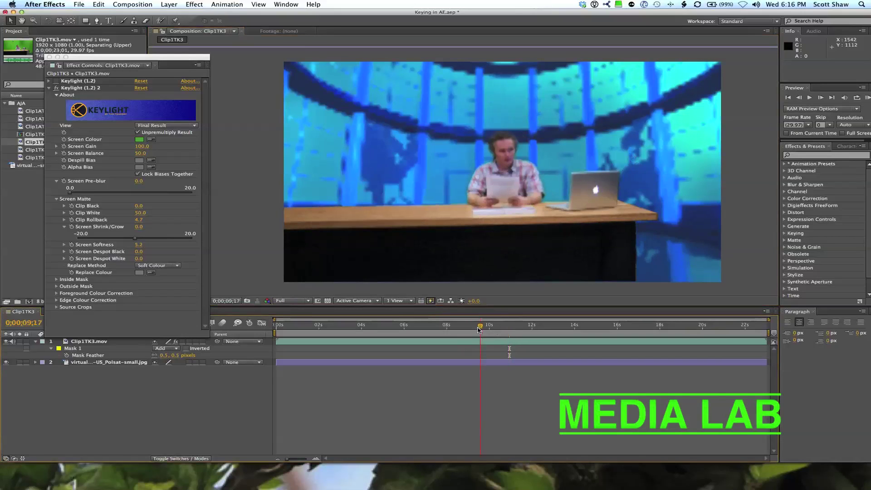
pyautogui.moveTo(504, 328); pyautogui.dragTo(597, 330)
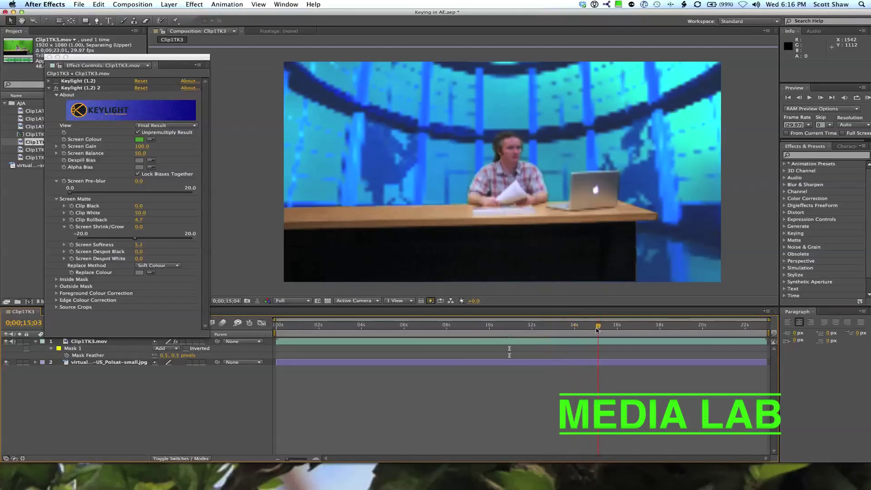
pyautogui.click(421, 334)
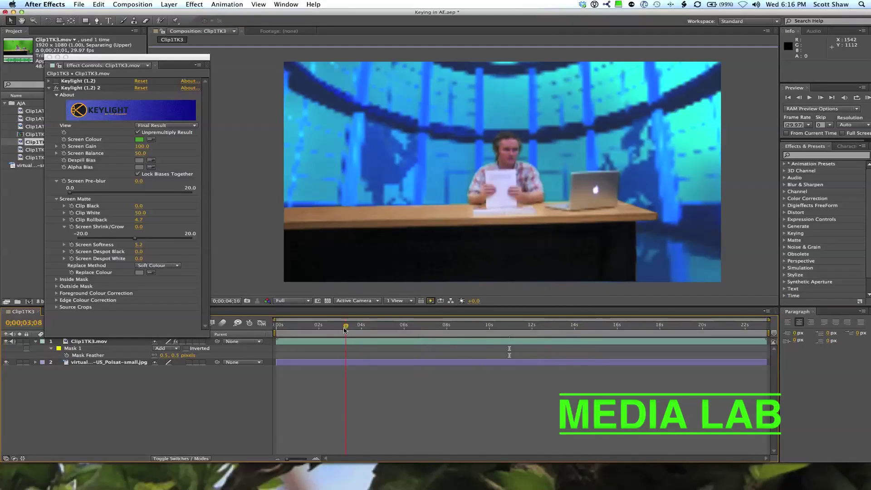
pyautogui.moveTo(344, 330); pyautogui.dragTo(314, 332)
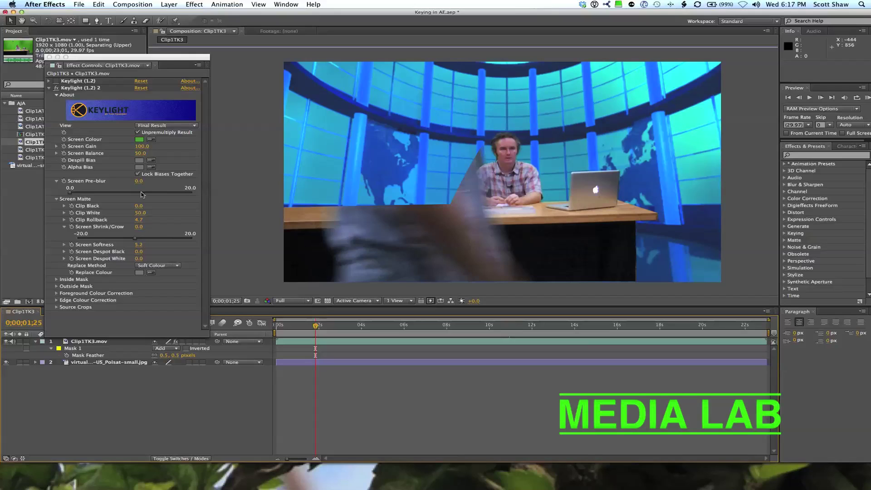
# Disable the Keylight (1.2) 2 effect, enable the original Keylight (1.2) and set its View to Final Result
pyautogui.click(85, 89)
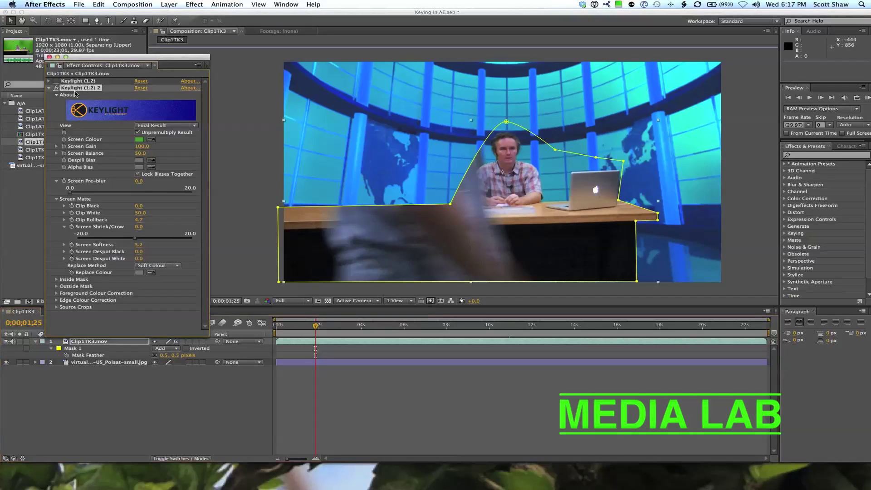
pyautogui.click(56, 88)
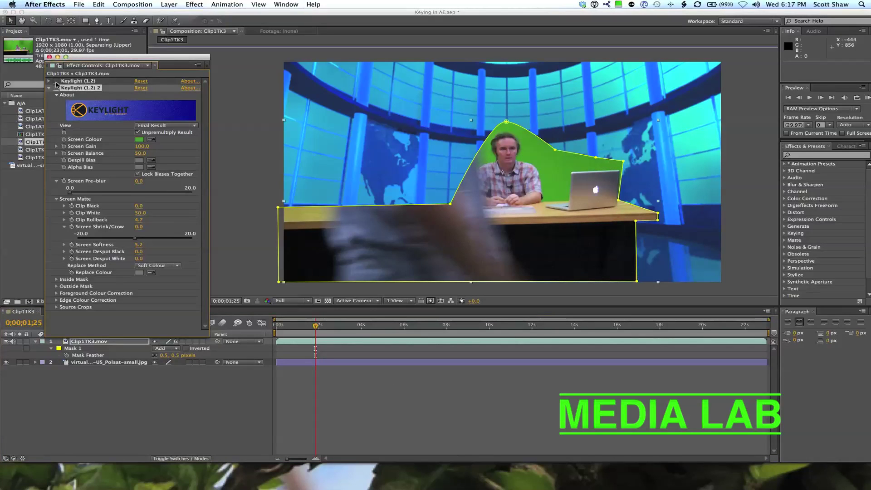
pyautogui.click(56, 82)
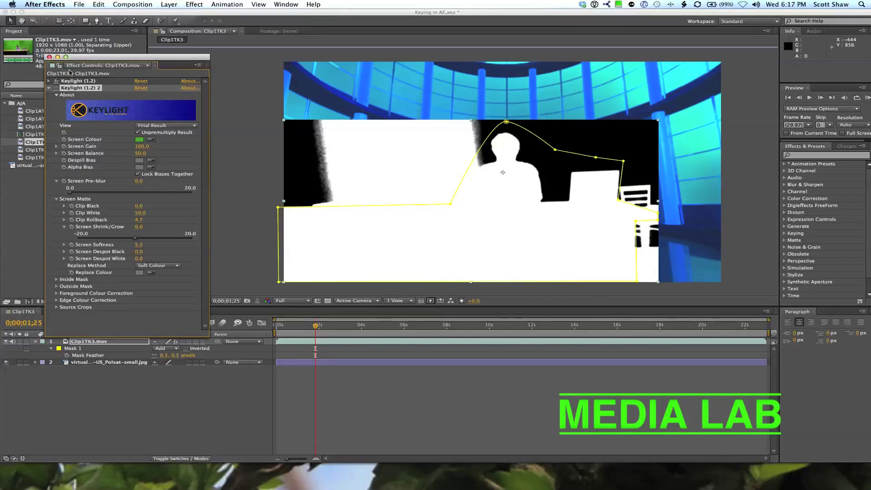
pyautogui.click(78, 82)
pyautogui.click(49, 81)
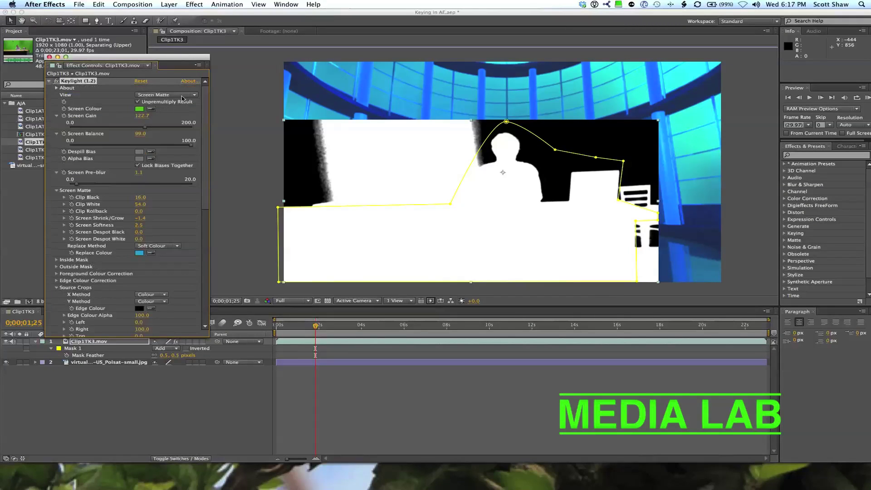
pyautogui.click(183, 95)
pyautogui.click(213, 181)
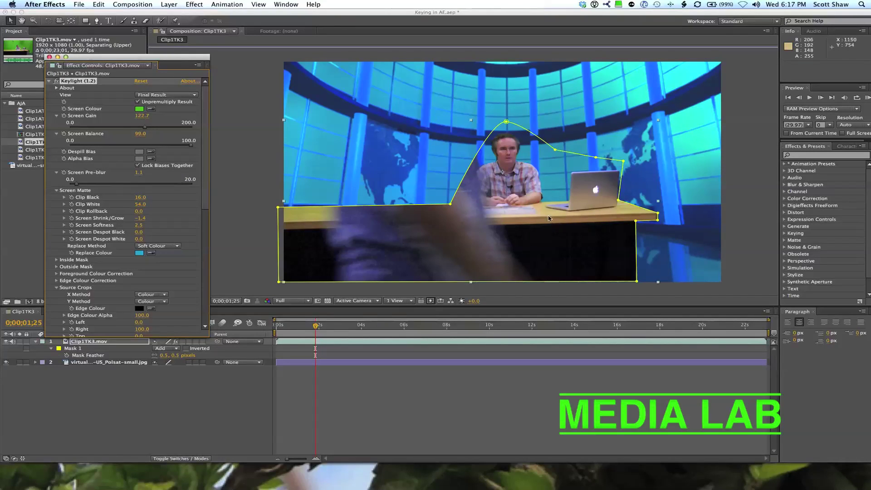
# At 0;00;17;21, add a point to the mask's slope beside the presenter and pull it outward to clear his raised paper
pyautogui.moveTo(320, 332); pyautogui.dragTo(654, 338)
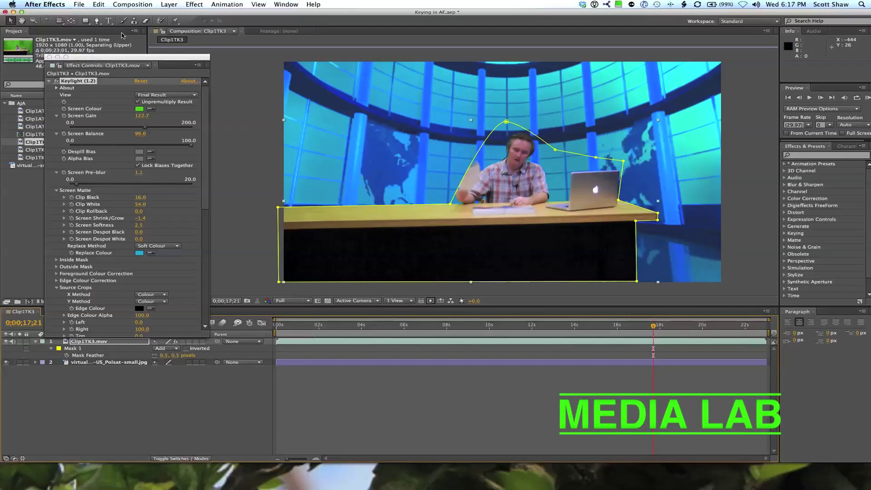
pyautogui.press('g')
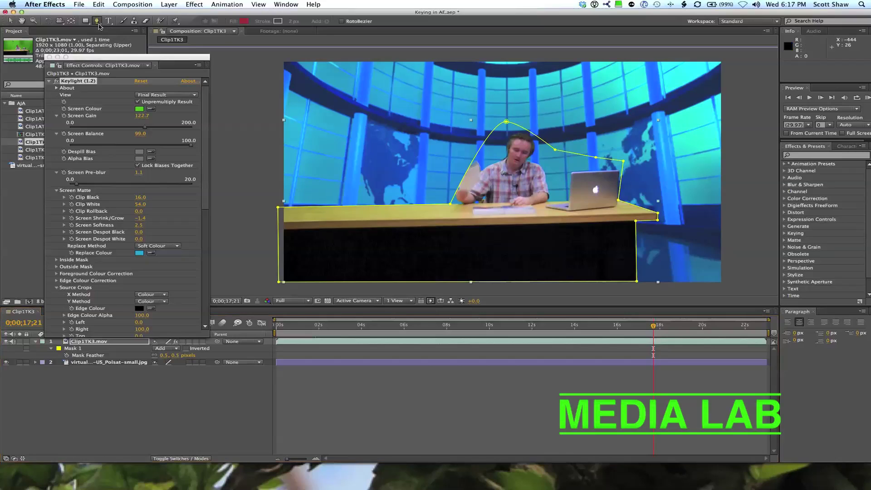
pyautogui.click(470, 167)
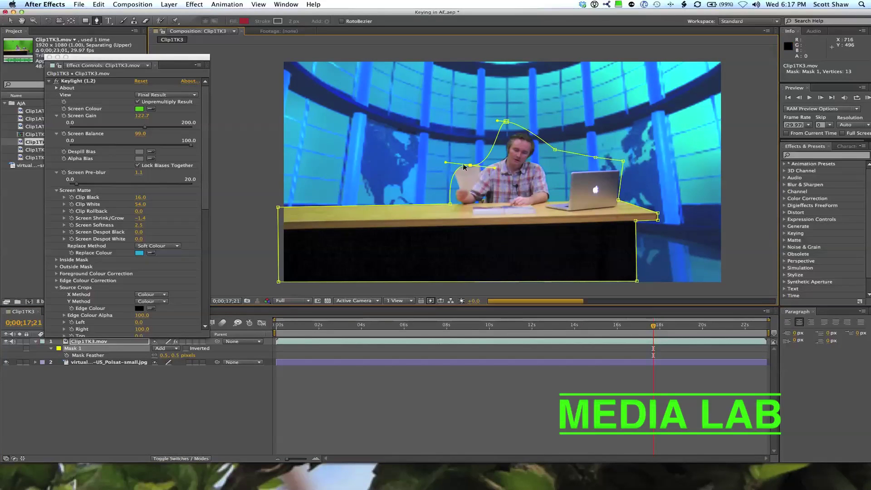
pyautogui.press('v')
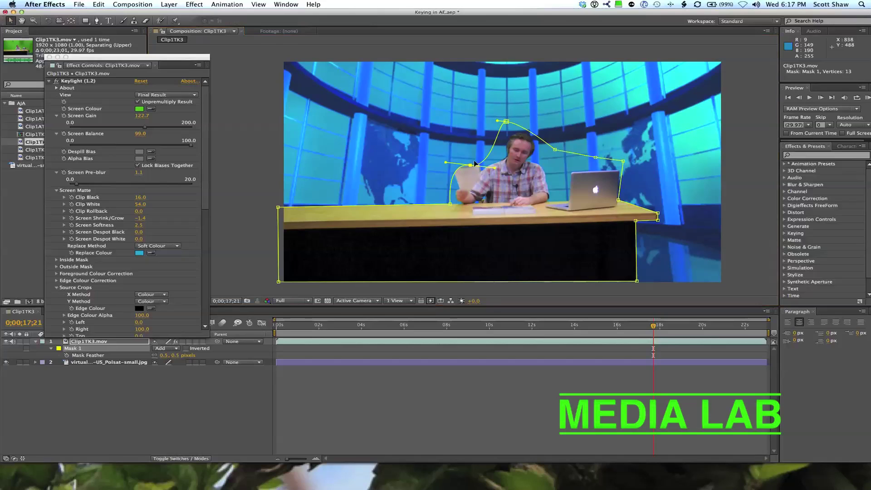
pyautogui.moveTo(469, 166); pyautogui.dragTo(456, 154)
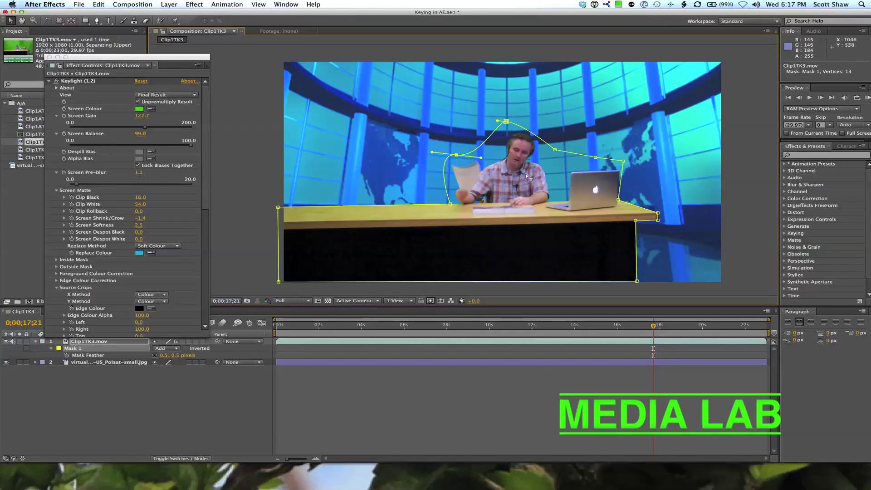
# Set the work area from 0;00;17;03 to 0;00;18;02 and preview that section of the composite from RAM
pyautogui.press('space')
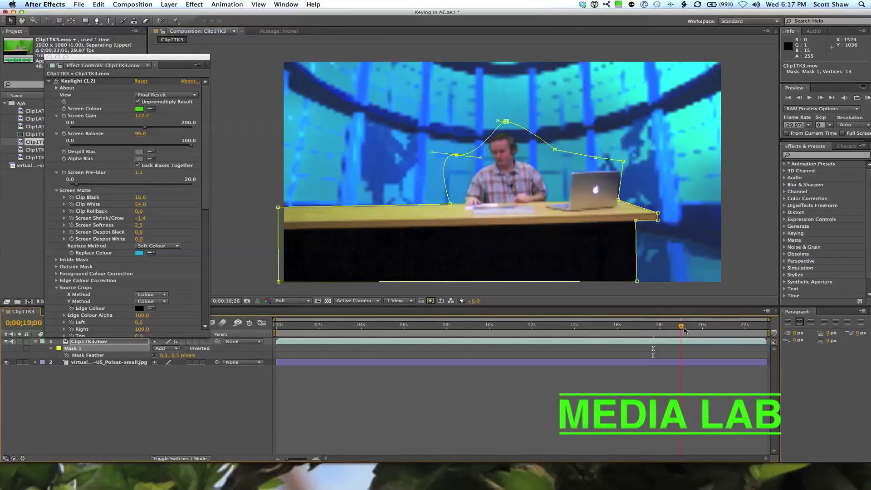
pyautogui.moveTo(684, 330); pyautogui.dragTo(618, 330)
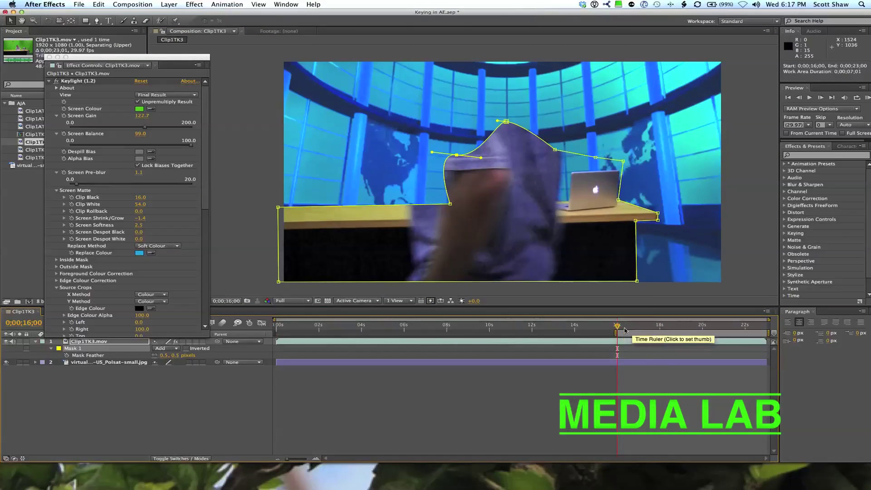
pyautogui.moveTo(618, 330); pyautogui.dragTo(642, 330)
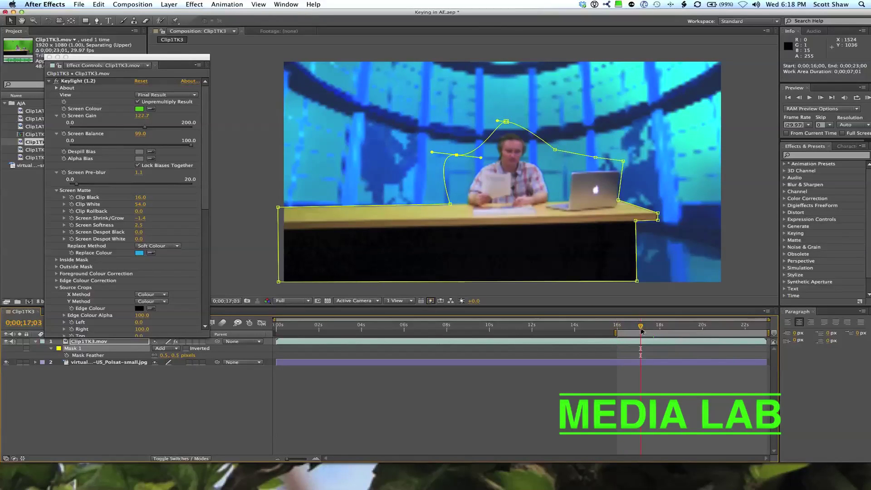
pyautogui.press('b')
pyautogui.moveTo(650, 329); pyautogui.dragTo(662, 331)
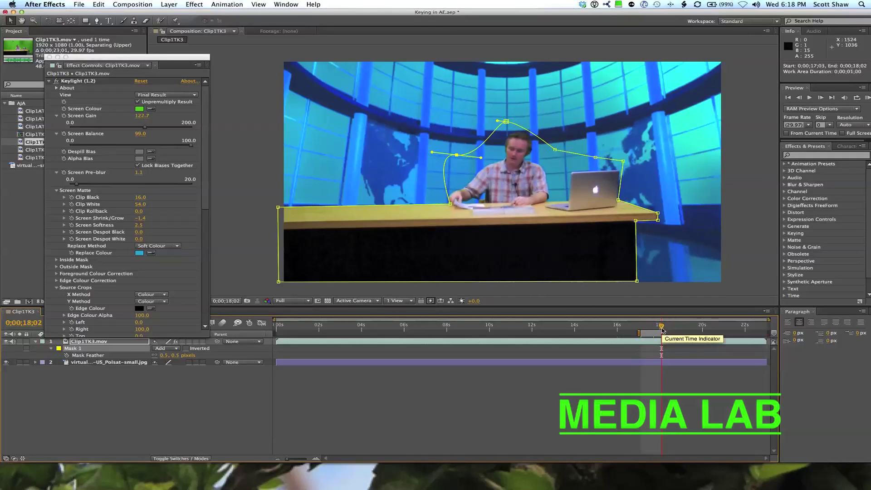
pyautogui.press('KP_0')
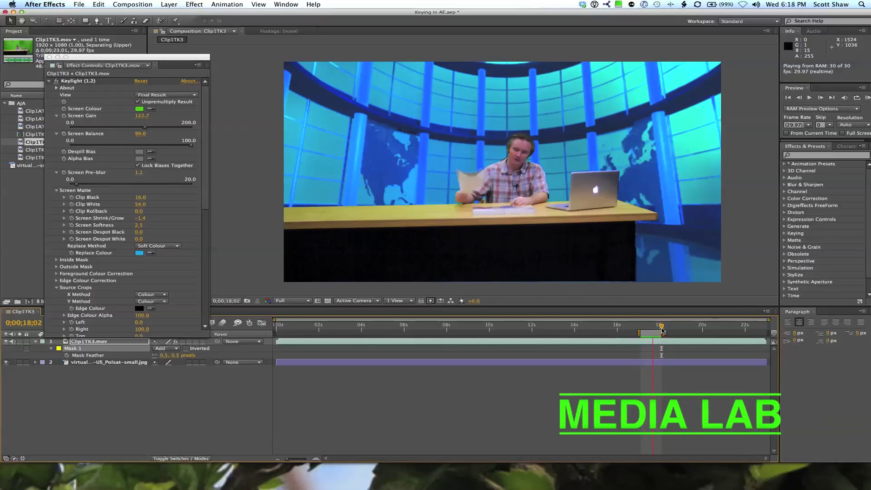
pyautogui.press('space')
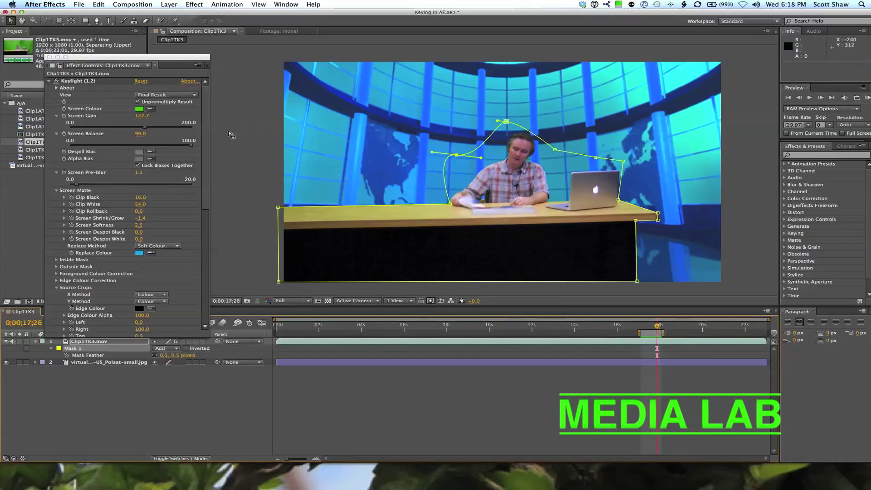
# Deselect the clip to view the clean composite and set Keylight (1.2)'s View to Source
pyautogui.click(183, 411)
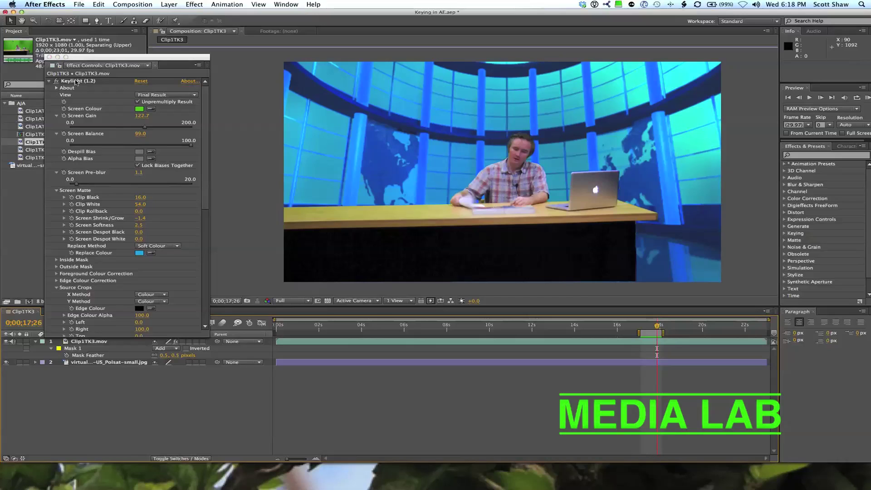
pyautogui.click(153, 96)
pyautogui.click(156, 107)
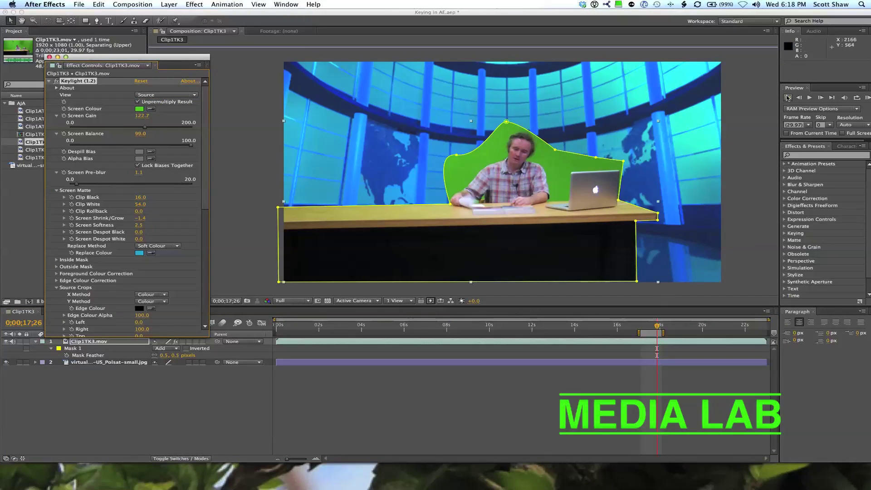
# Turn off the display of masks in the composition's View Options
pyautogui.click(767, 31)
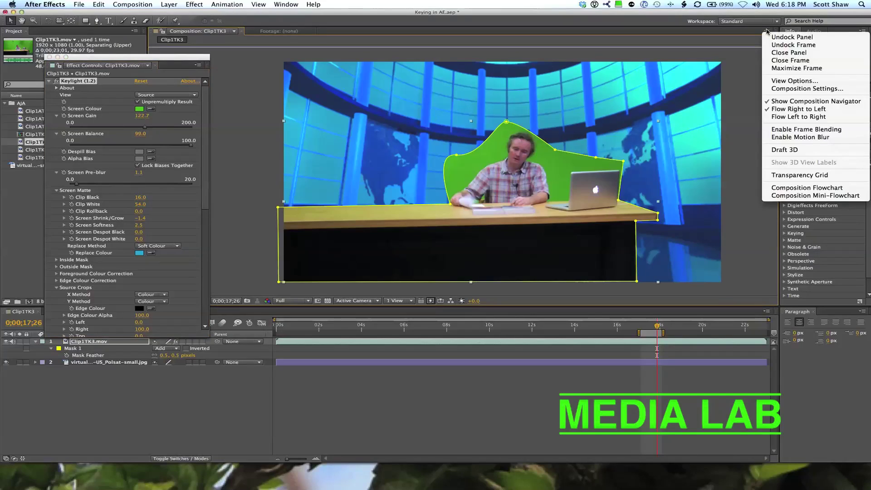
pyautogui.click(794, 81)
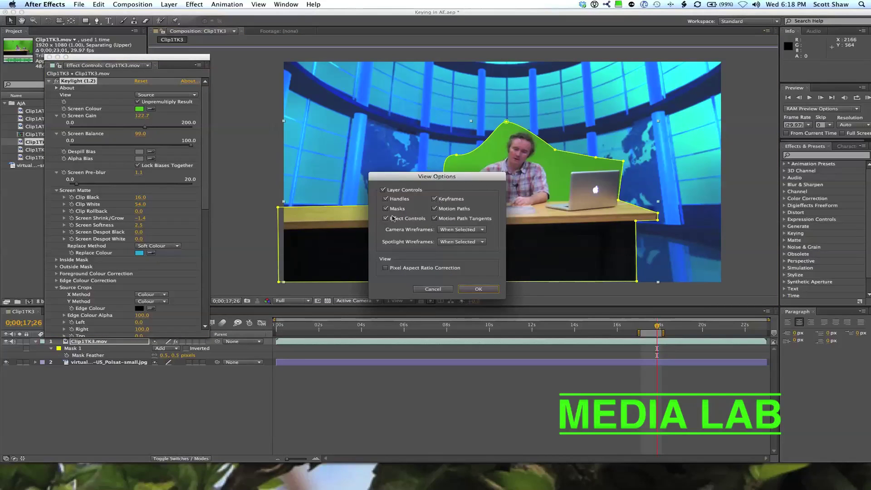
pyautogui.click(489, 289)
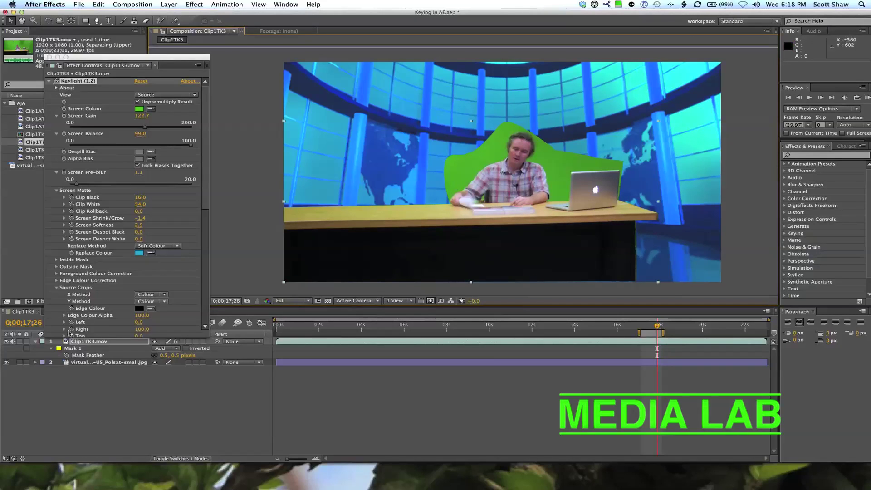
# Reveal all properties of Mask 1 on Clip1TK3.mov and try a lower Mask Opacity
pyautogui.click(99, 343)
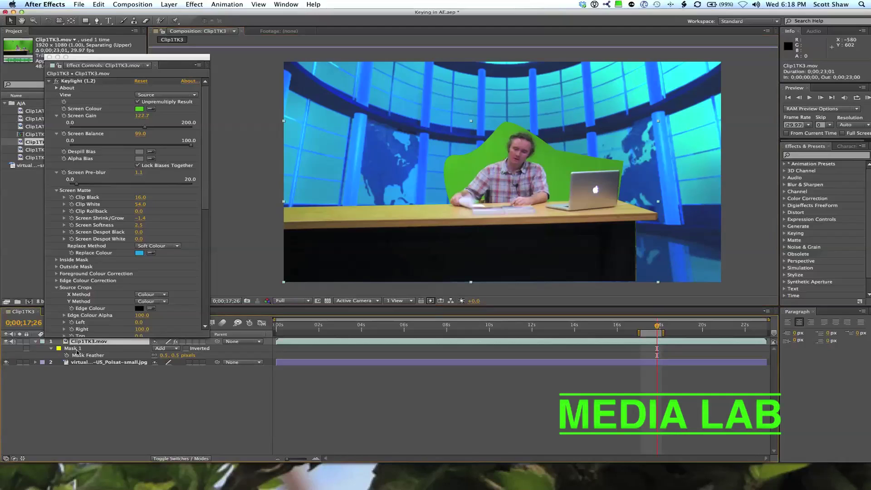
pyautogui.click(52, 348)
pyautogui.click(51, 348)
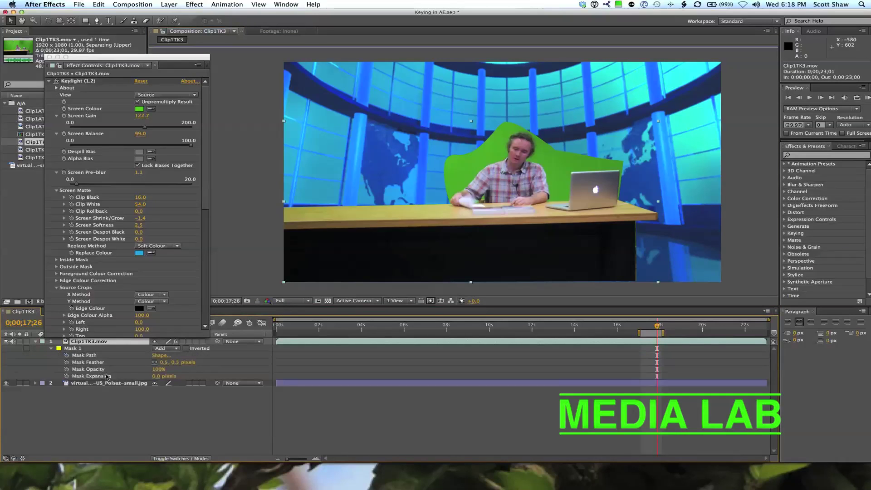
pyautogui.moveTo(157, 369); pyautogui.dragTo(126, 369)
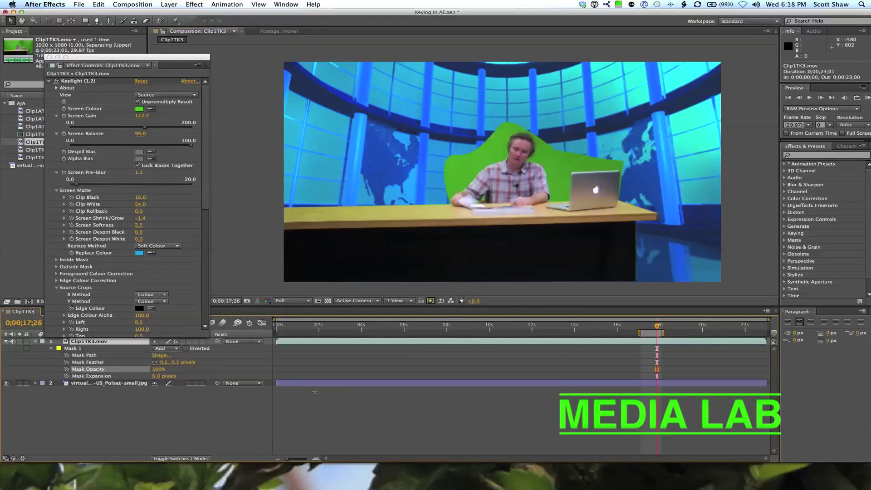
# Delete Mask 1 from Clip1TK3.mov and look over Keylight's View options, keeping Source
pyautogui.click(83, 348)
pyautogui.press('Delete')
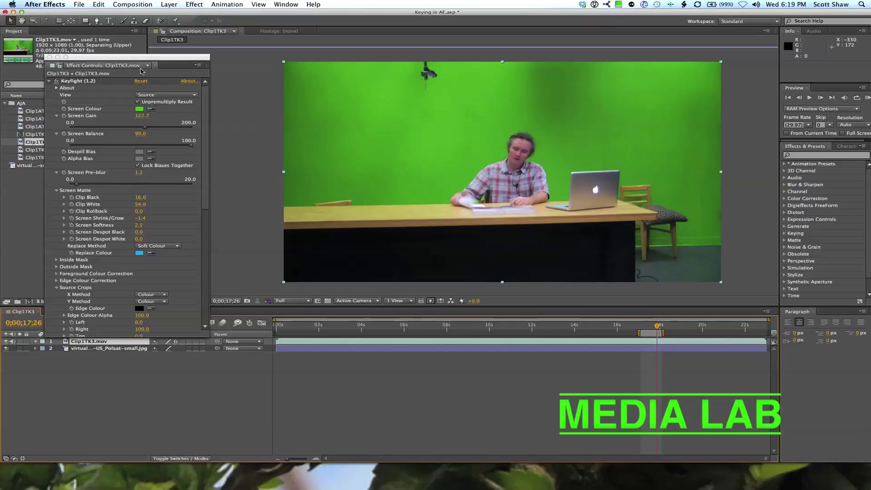
pyautogui.click(147, 96)
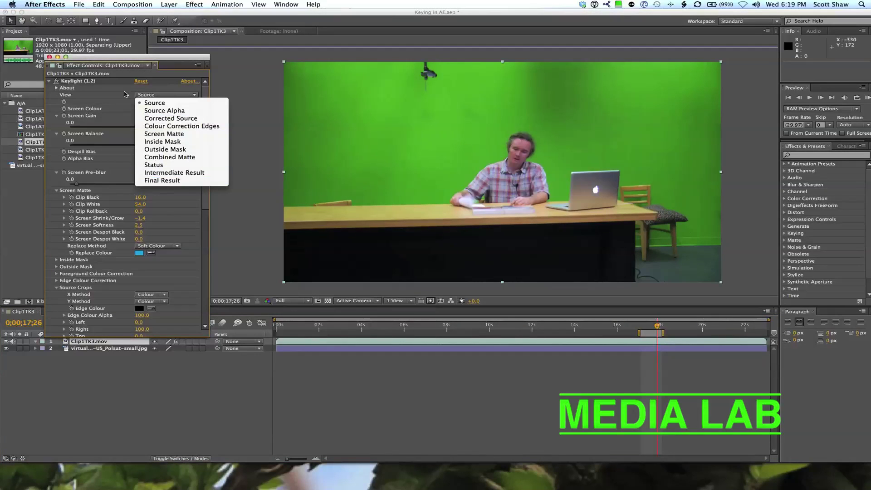
pyautogui.click(126, 94)
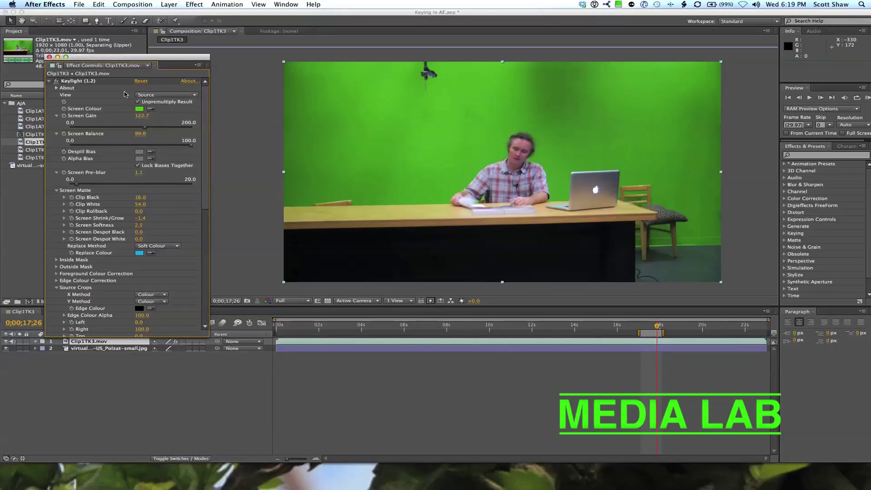
# Quit After Effects and save the changes to Keying in AE.aep
pyautogui.click(45, 4)
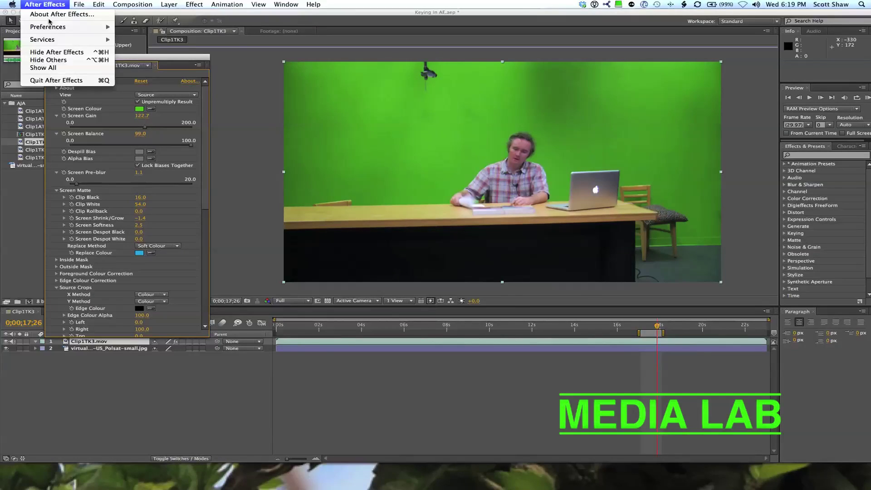
pyautogui.click(58, 81)
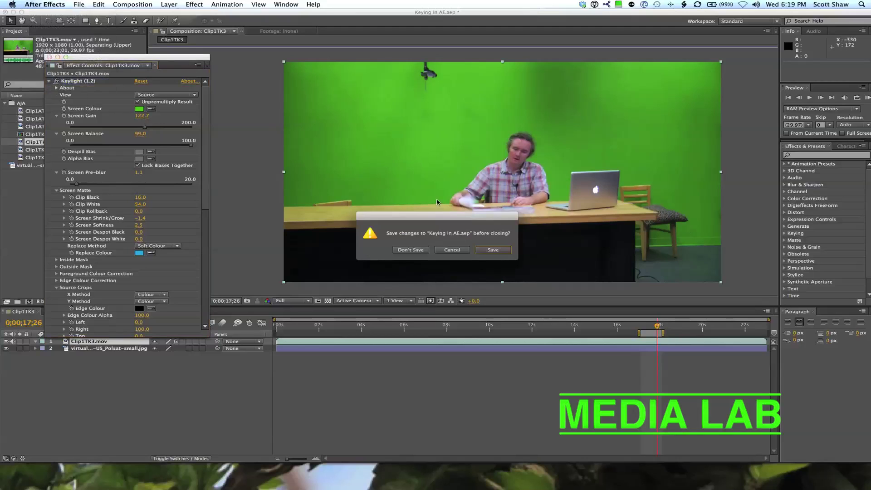
pyautogui.click(493, 250)
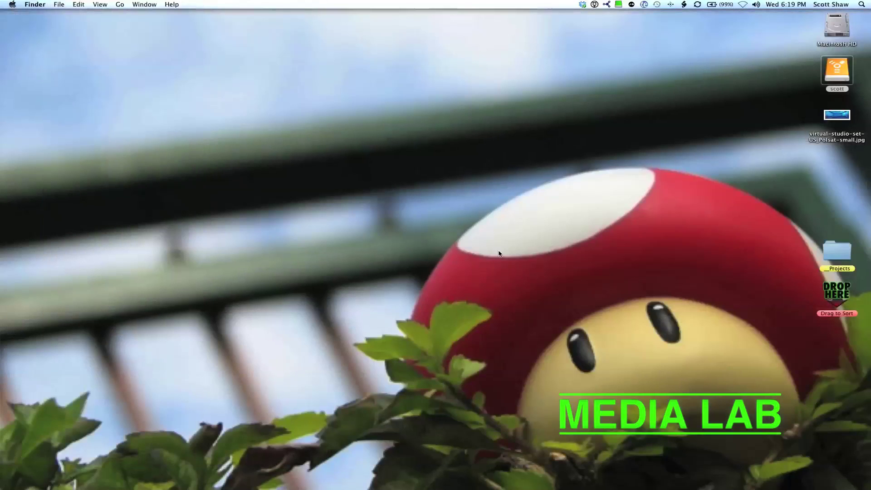
# Switch to Motion and compare the Clip1TK3 composite with the dvmatte blast filter disabled and enabled again
pyautogui.press('super+Tab')
pyautogui.press('super+Tab')
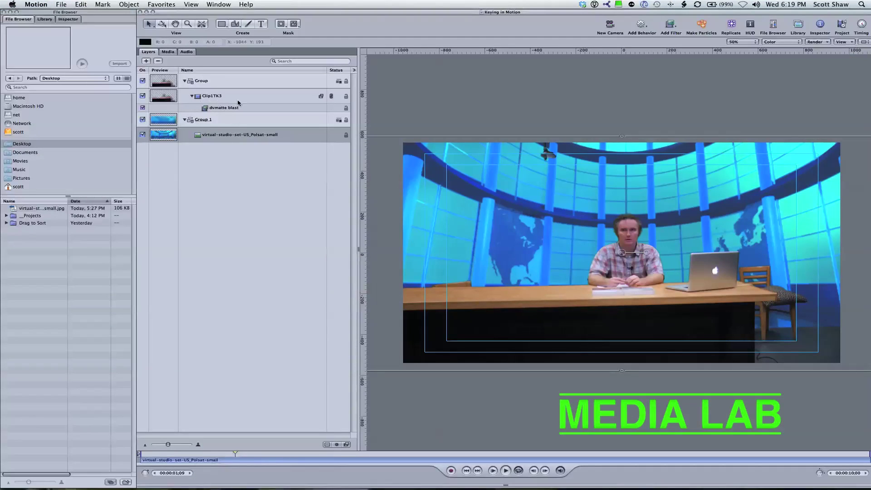
pyautogui.click(143, 109)
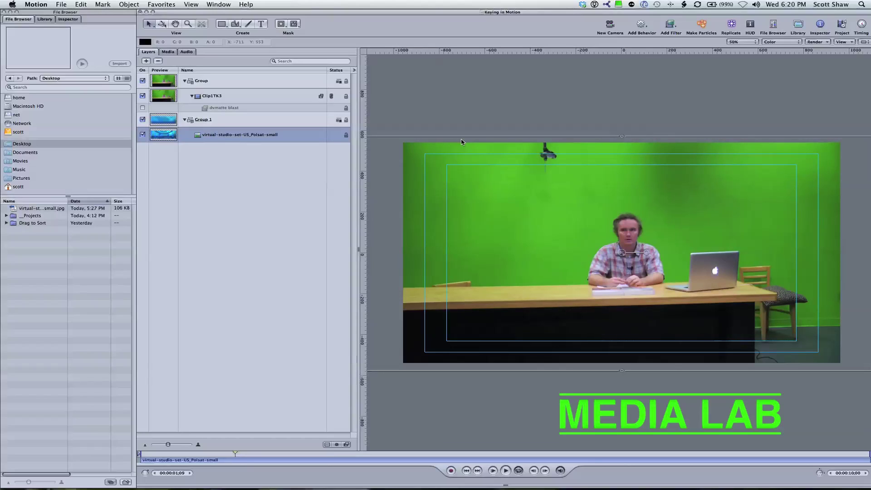
pyautogui.click(143, 108)
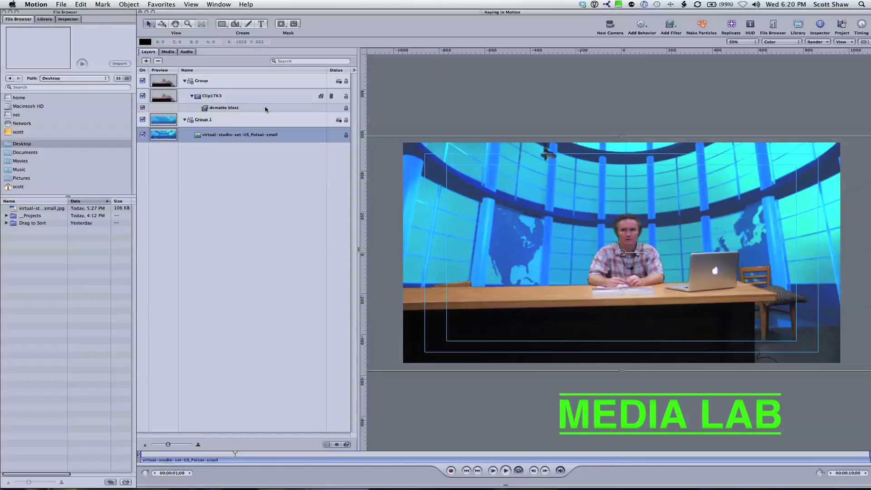
# Open the dvmatte blast filter's parameters on Clip1TK3 and set its view to foreground
pyautogui.click(245, 110)
pyautogui.click(72, 21)
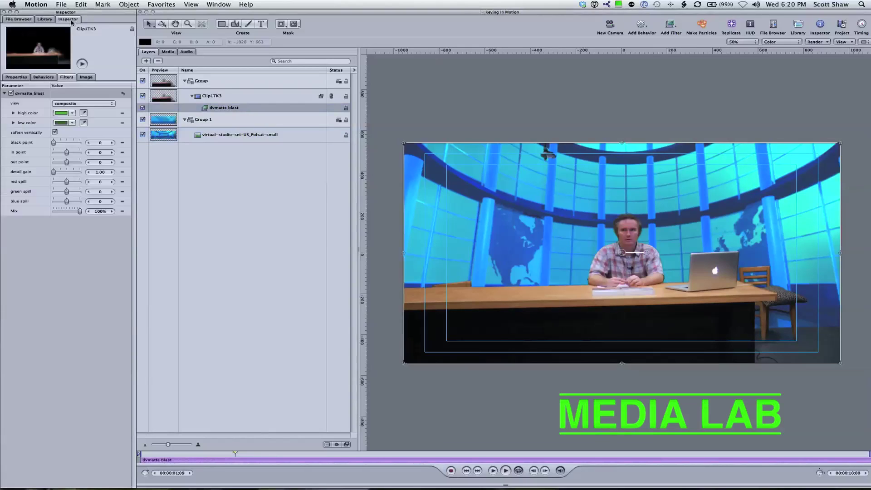
pyautogui.click(81, 104)
pyautogui.click(84, 97)
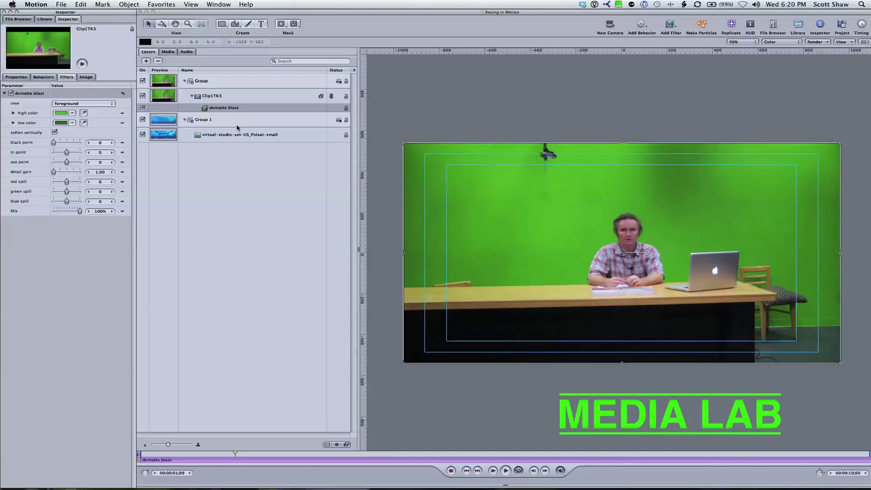
# Play the clip up to 00:00:03;12 and briefly show the timeline with its audio tracks to check Clip1TK3's audio
pyautogui.press('space')
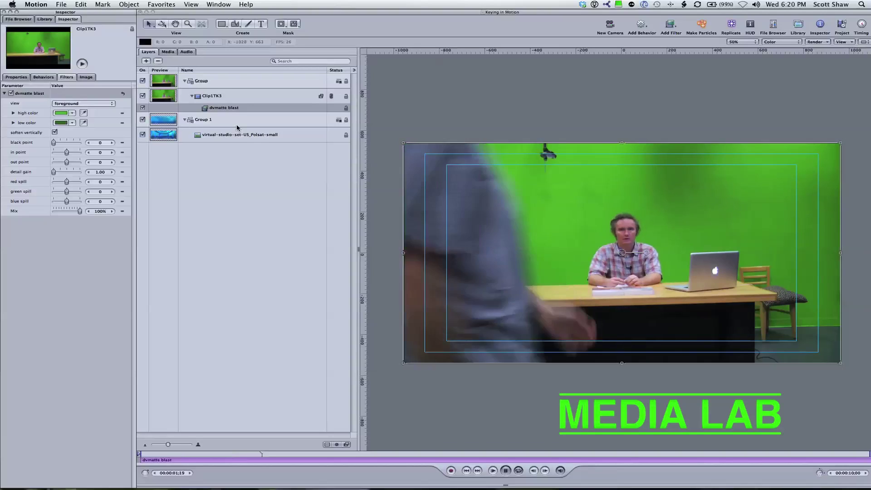
pyautogui.press('space')
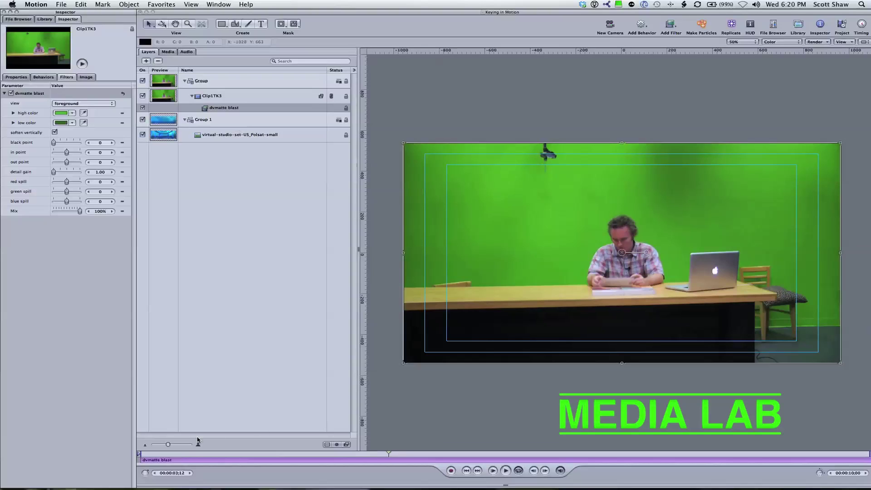
pyautogui.press('super+7')
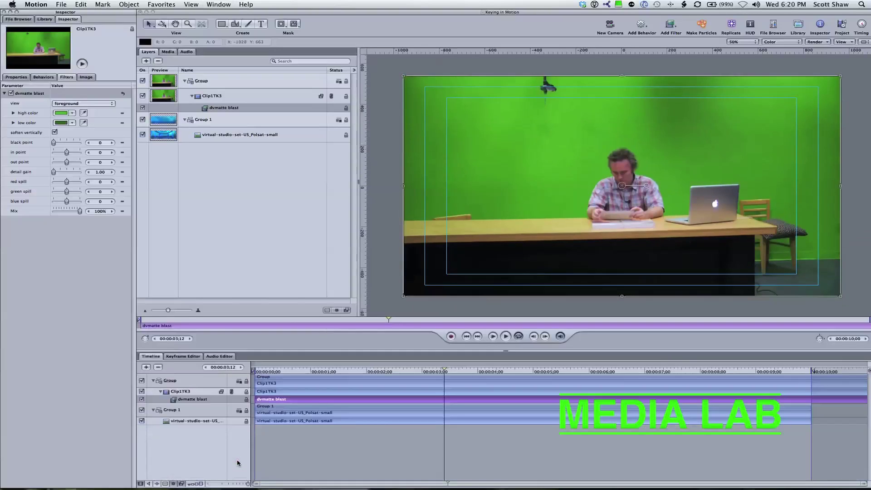
pyautogui.click(148, 484)
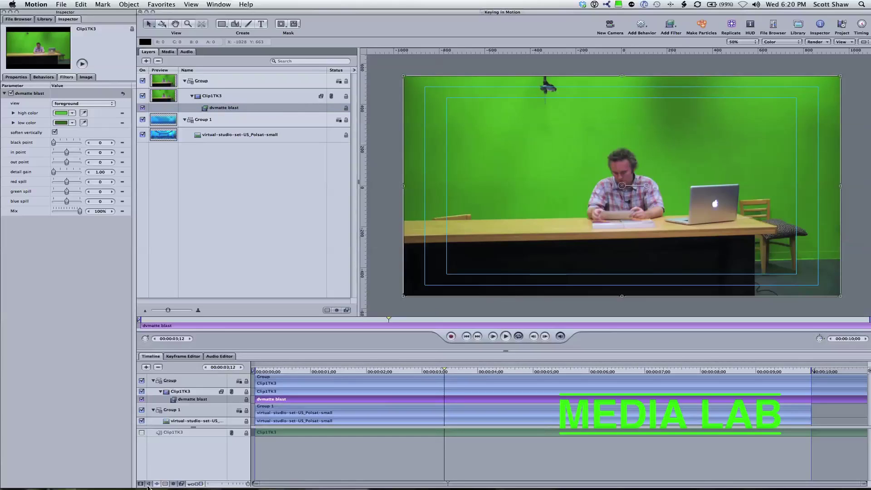
pyautogui.press('super+7')
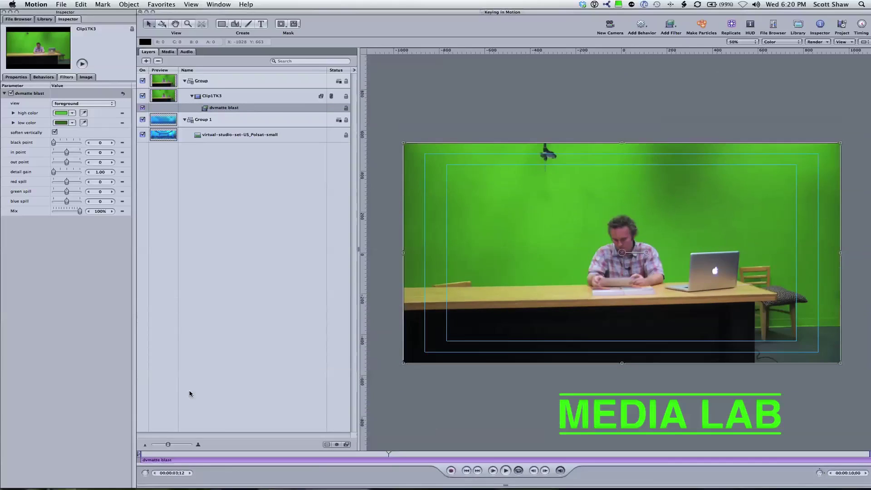
# Return the playhead to the start of the clip and play it up to 00:00:04;27
pyautogui.moveTo(388, 453); pyautogui.dragTo(146, 454)
pyautogui.press('space')
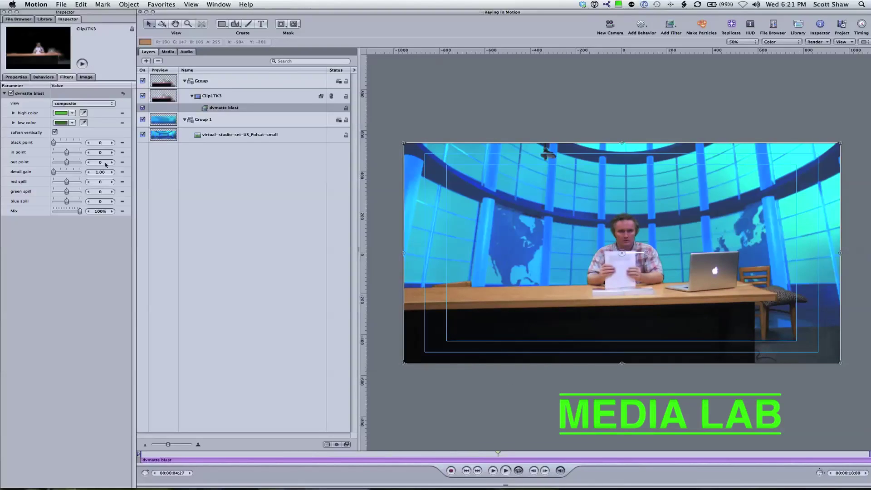
# Delete the dvmatte blast filter from Clip1TK3 and apply a fresh dvmatte blast from the dvGarage filters
pyautogui.click(225, 108)
pyautogui.press('Delete')
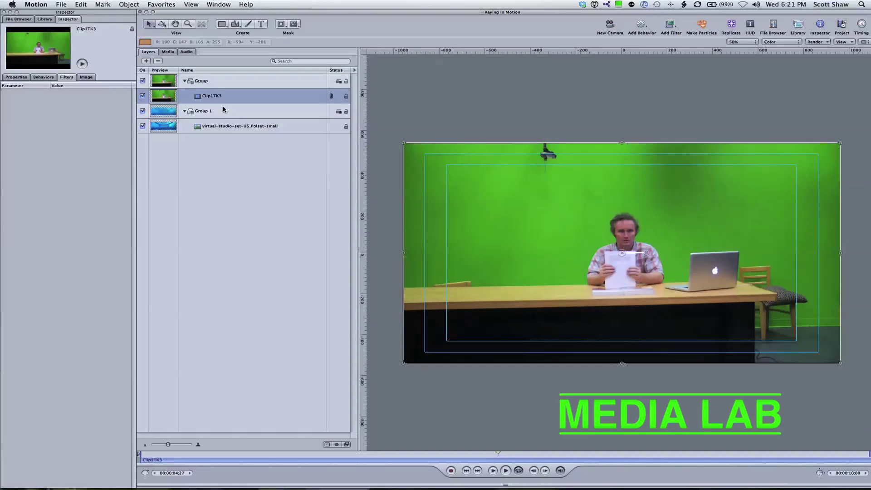
pyautogui.click(672, 26)
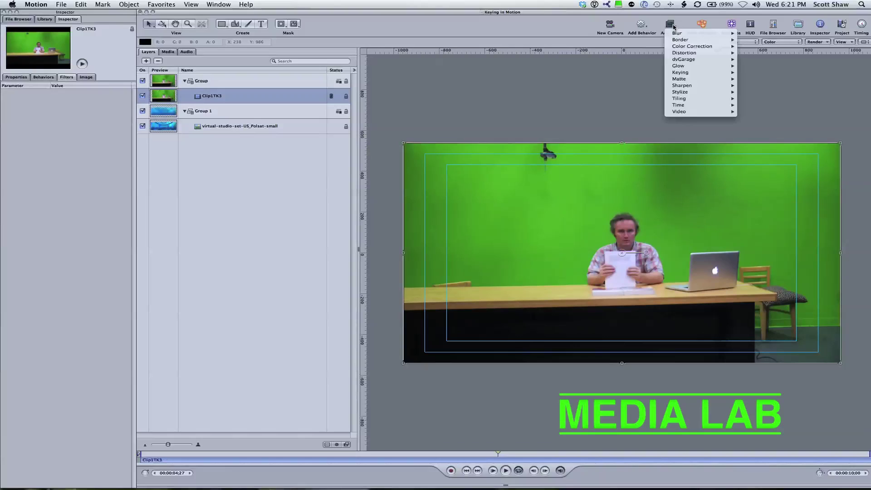
pyautogui.moveTo(684, 60)
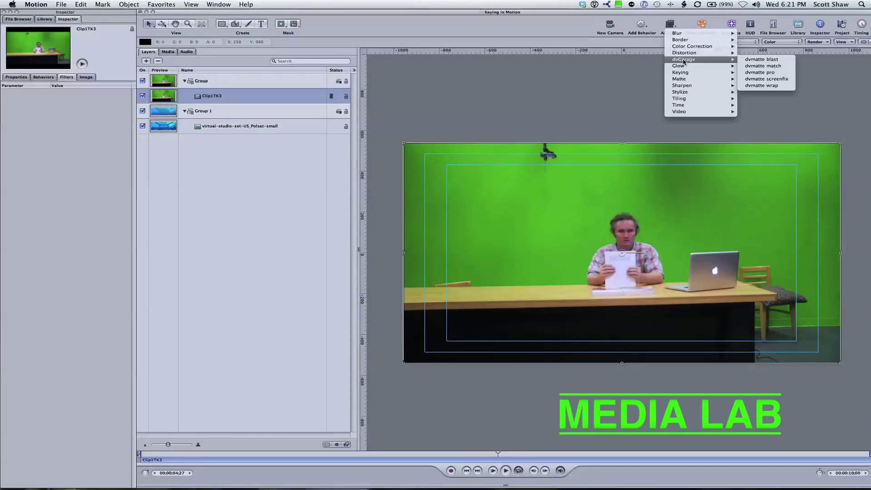
pyautogui.click(755, 60)
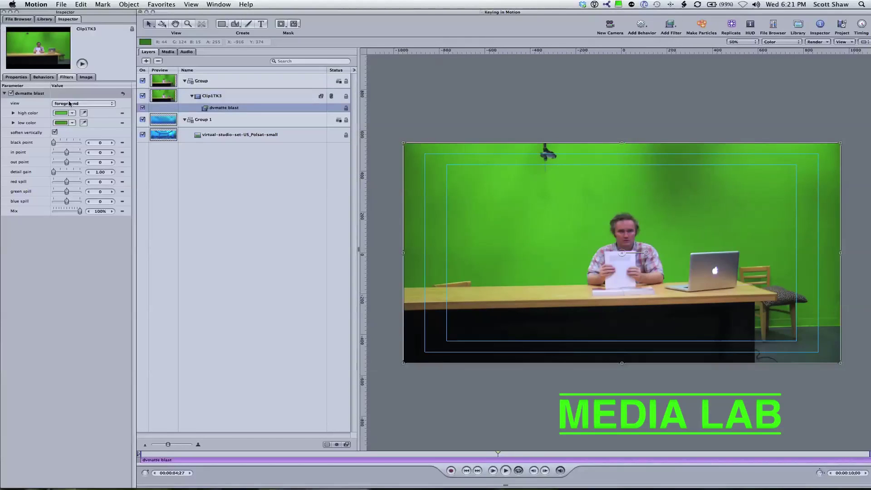
# Sample the green screen for the dvmatte blast key colors and set the filter's view to composite
pyautogui.click(84, 112)
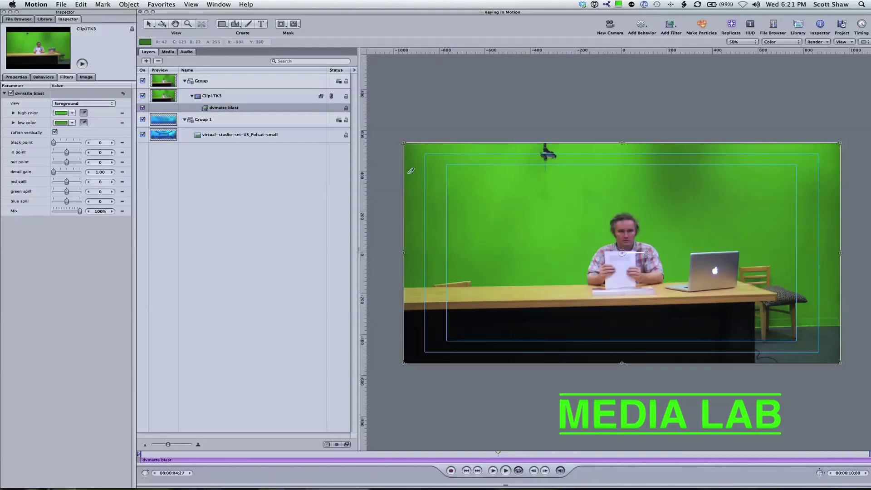
pyautogui.click(89, 103)
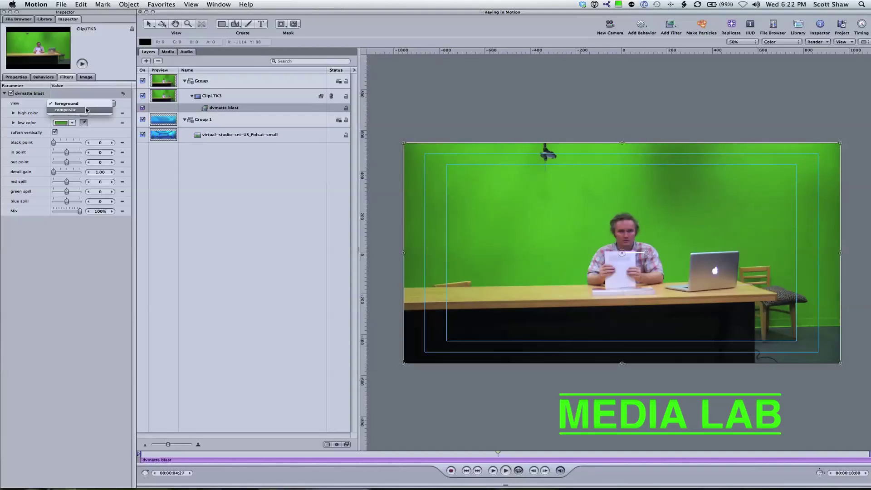
pyautogui.click(86, 110)
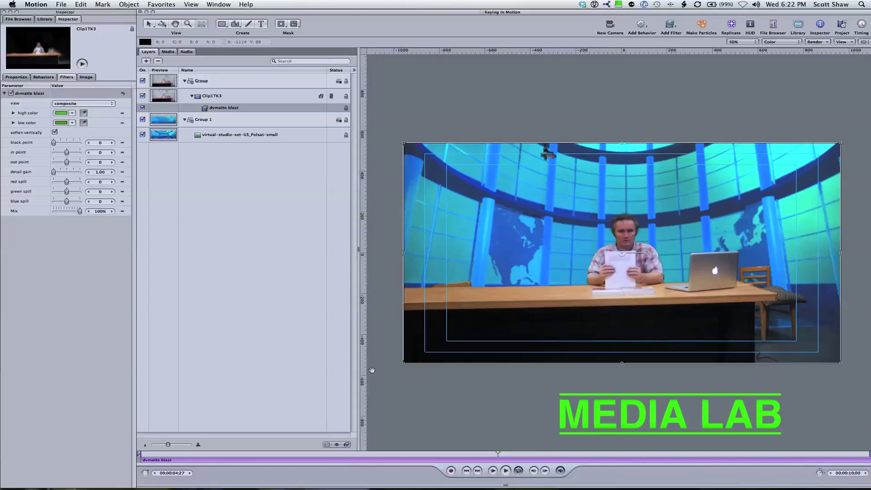
# Hide Group 1, view the alpha channel, and set dvmatte blast's in point to -15, out point to 32 and detail gain to 1.99
pyautogui.click(143, 120)
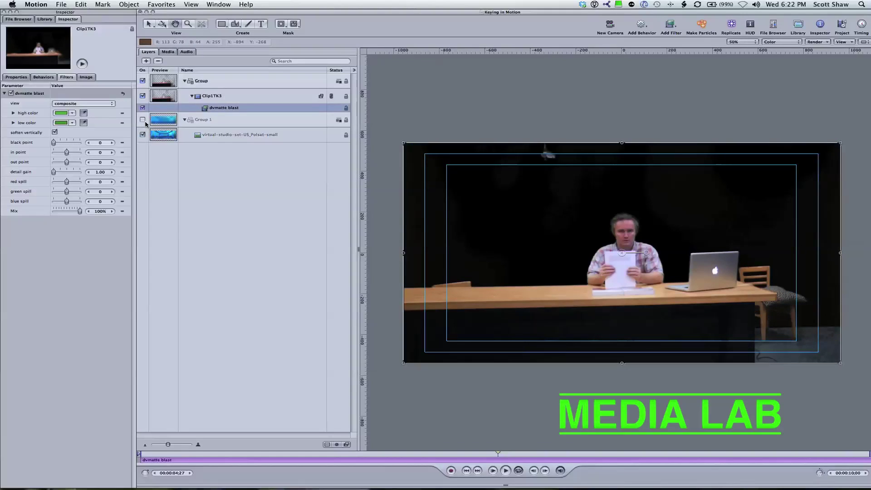
pyautogui.hotkey('shift', 'a')
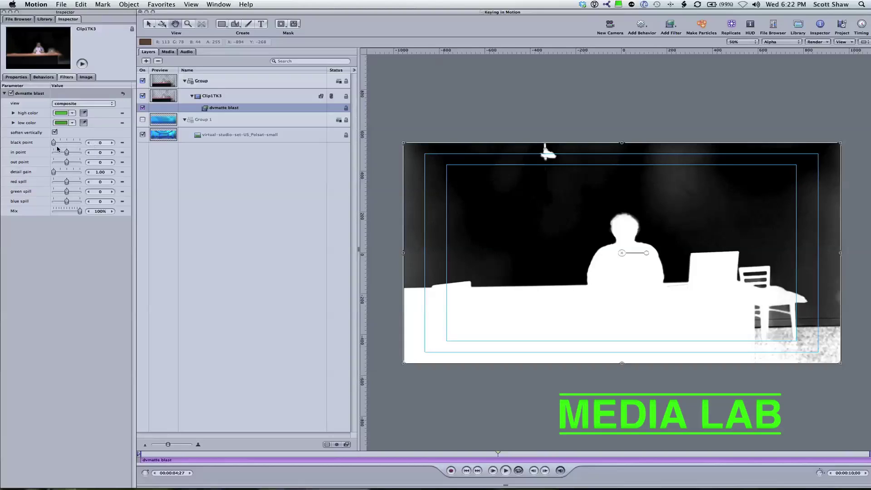
pyautogui.moveTo(56, 143); pyautogui.dragTo(54, 143)
pyautogui.moveTo(57, 144); pyautogui.dragTo(77, 164)
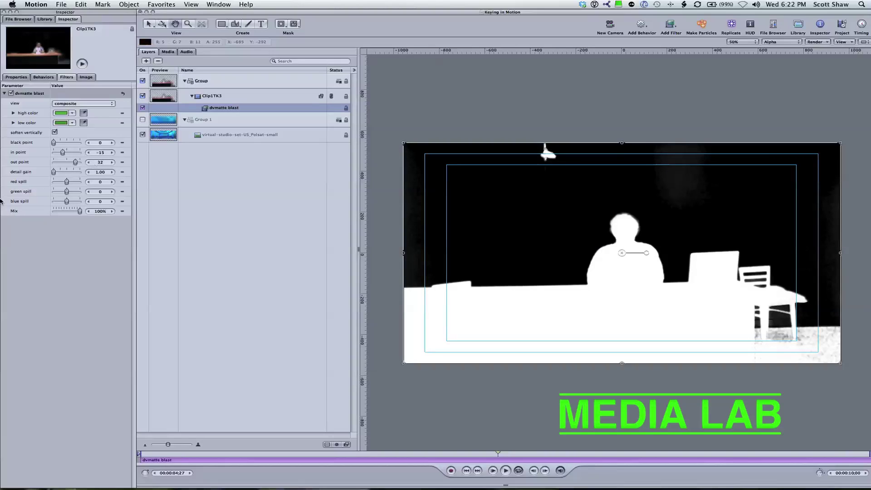
pyautogui.moveTo(55, 174)
pyautogui.mouseDown()
pyautogui.moveTo(126, 180)
pyautogui.moveTo(67, 176)
pyautogui.mouseUp()
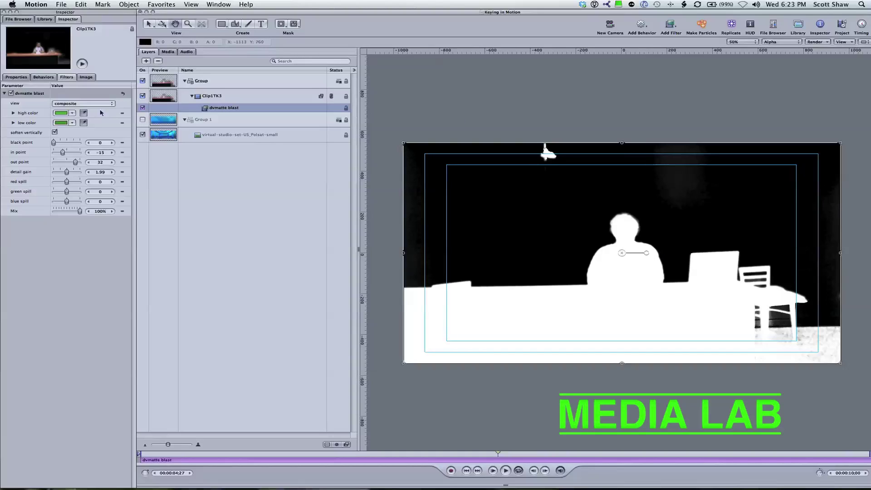
# Return the canvas to the color view, show Group 1 again, and move the playhead to 00:00:04;07
pyautogui.hotkey('shift', 'c')
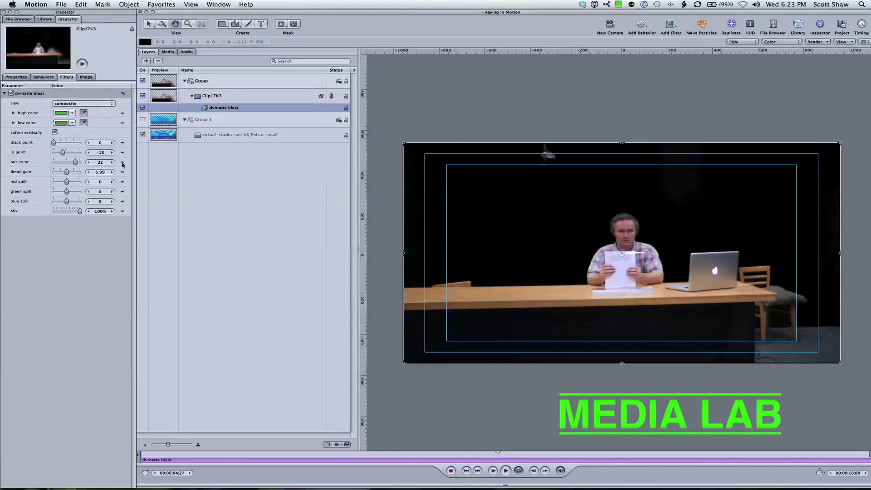
pyautogui.click(143, 119)
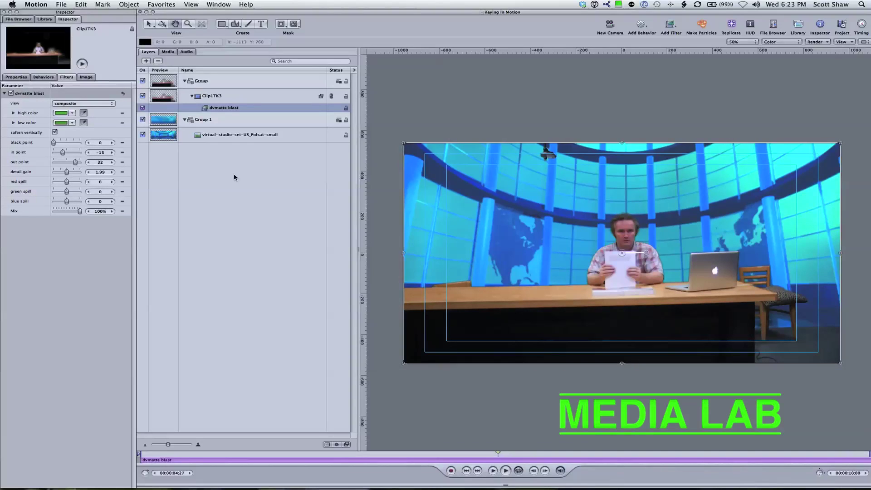
pyautogui.moveTo(499, 457); pyautogui.dragTo(449, 454)
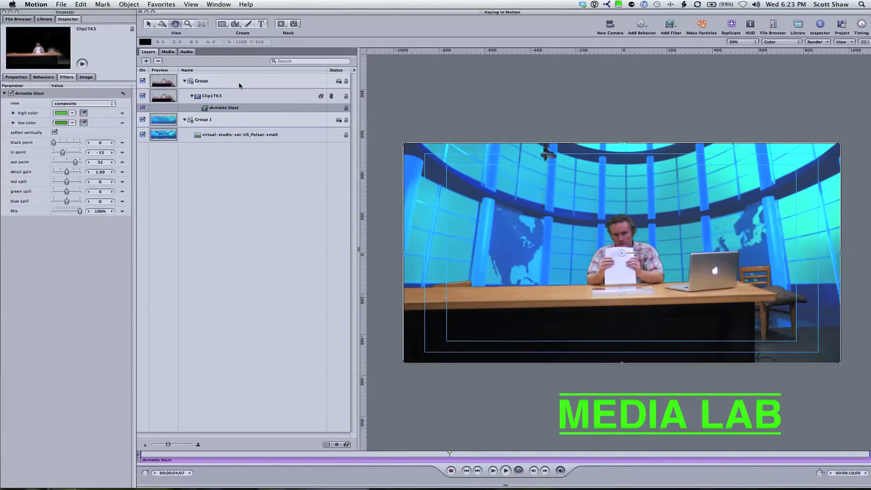
# Try to draw a point-by-point mask on Clip1TK3, starting on the desk beside the laptop
pyautogui.click(236, 97)
pyautogui.click(293, 25)
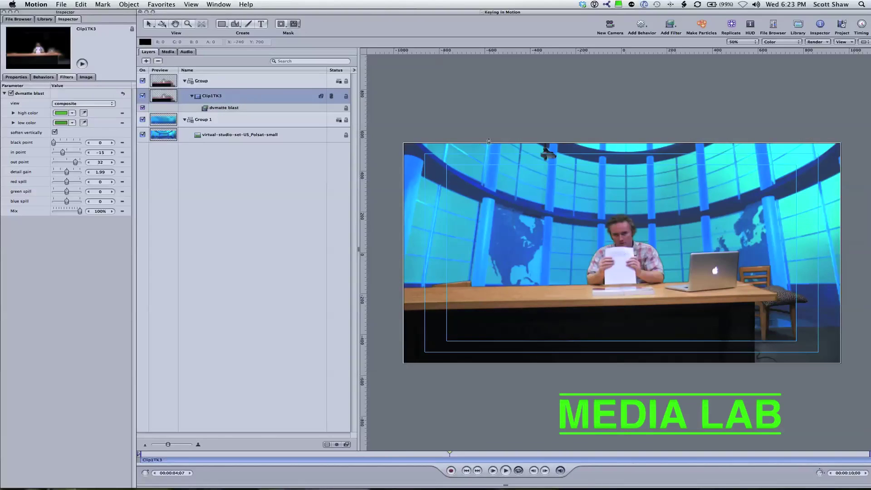
pyautogui.click(739, 285)
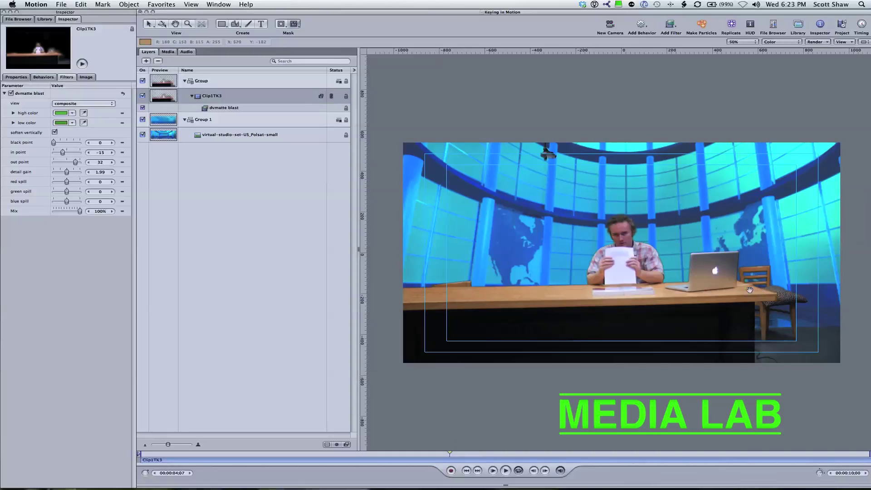
pyautogui.click(294, 25)
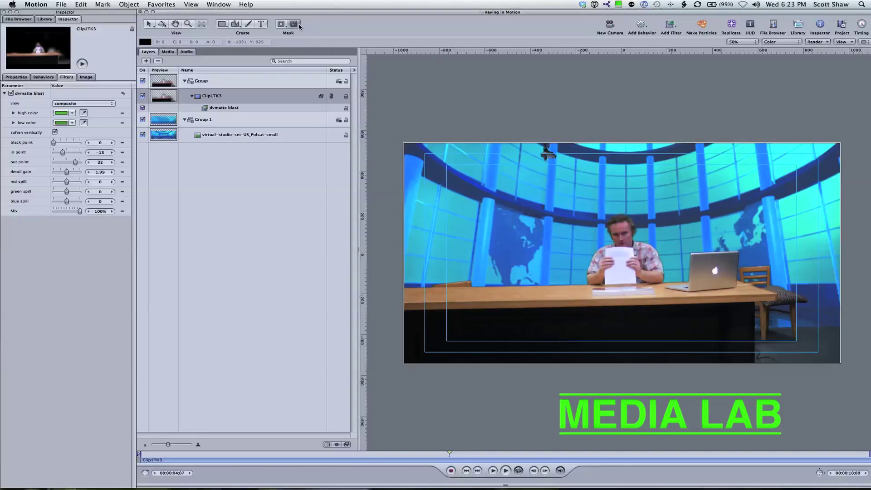
pyautogui.click(263, 97)
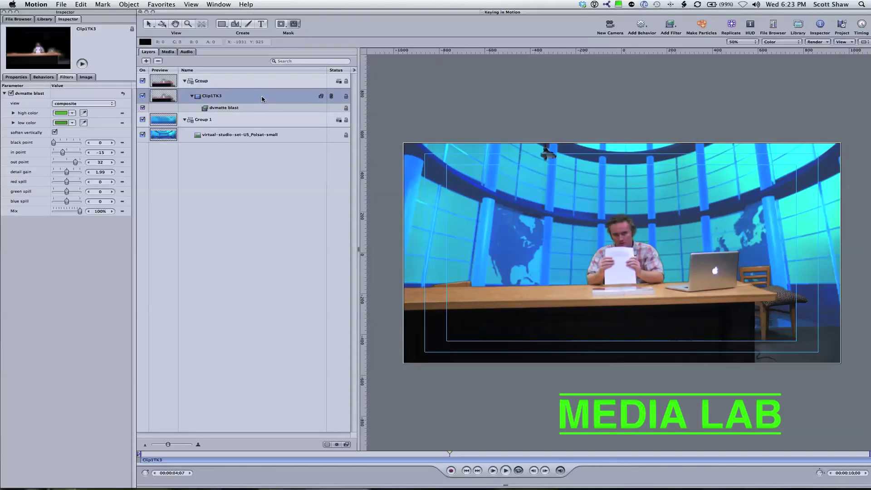
pyautogui.click(738, 282)
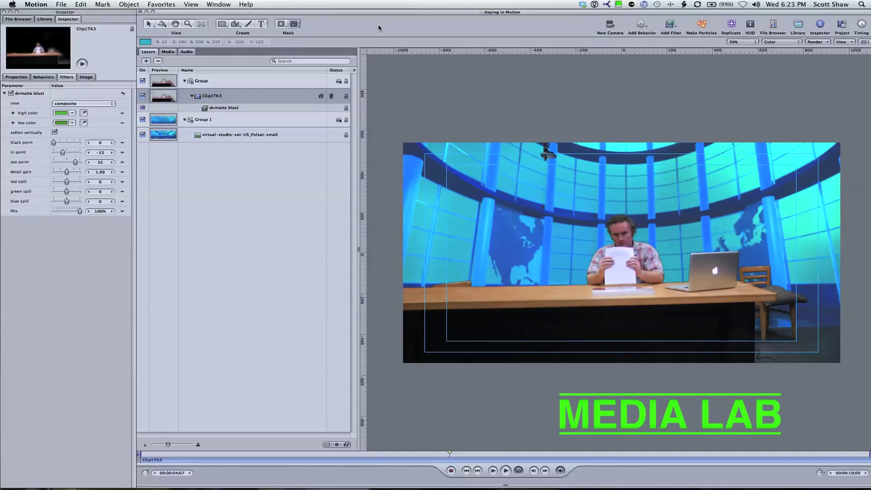
pyautogui.click(293, 25)
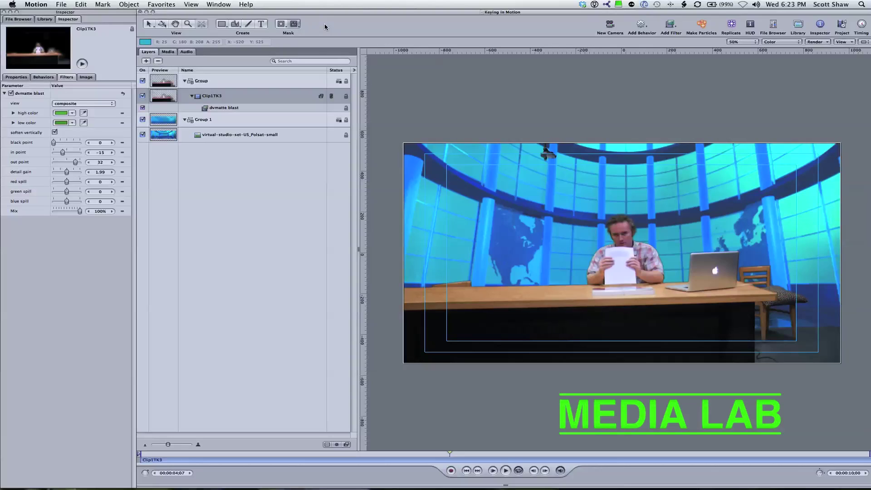
# Move the playhead to 00:00:04;21, try to draw a rectangle mask around the presenter, and return to the selection tool
pyautogui.moveTo(452, 457); pyautogui.dragTo(483, 458)
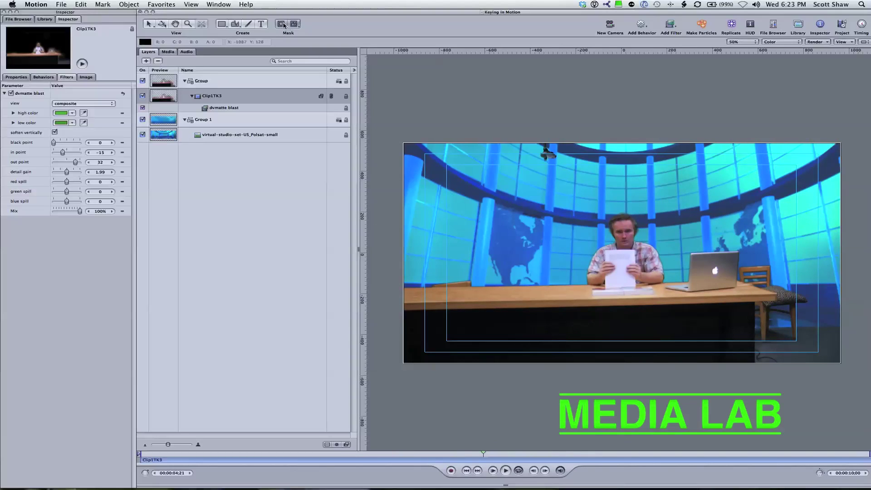
pyautogui.moveTo(486, 228); pyautogui.dragTo(671, 306)
pyautogui.hotkey('shift', 'z')
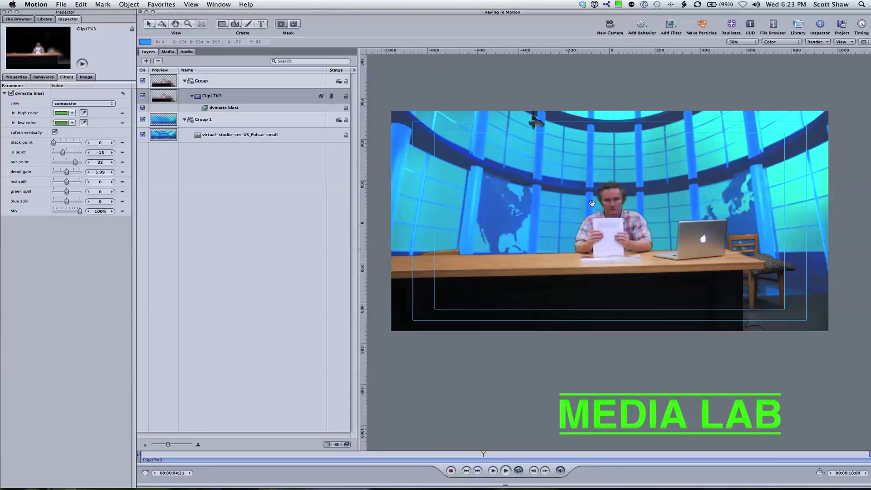
pyautogui.moveTo(594, 205); pyautogui.dragTo(598, 226)
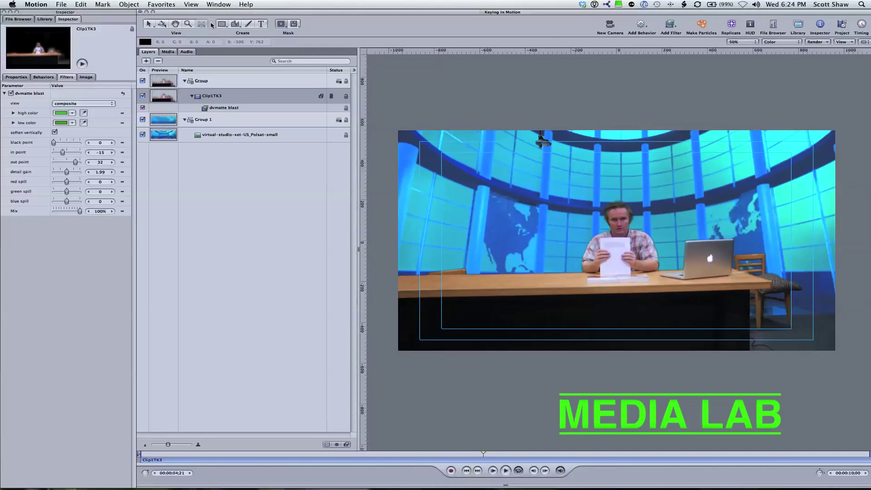
pyautogui.click(152, 27)
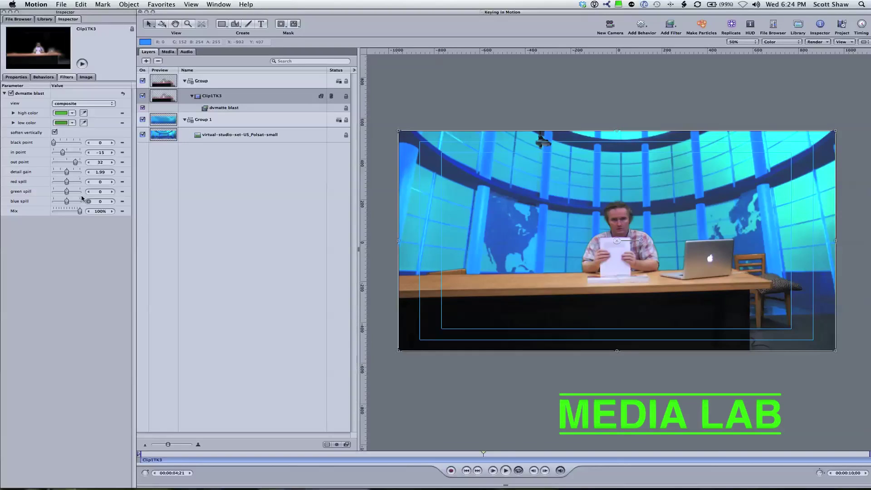
# Enable Crop in Clip1TK3's properties, try a left crop of 54, and set the left crop back to 0
pyautogui.click(28, 78)
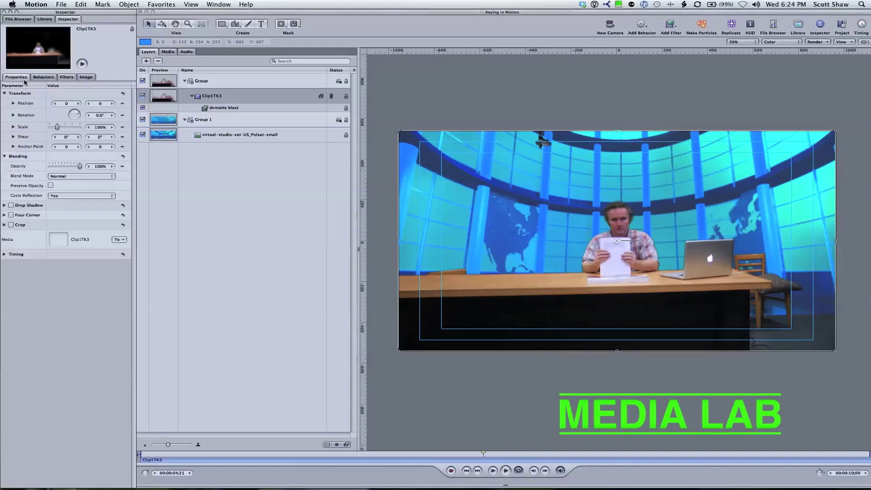
pyautogui.click(4, 225)
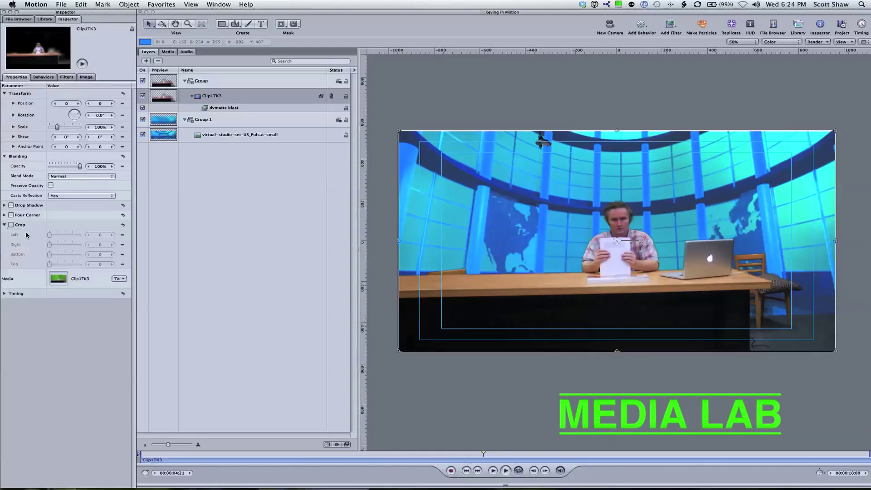
pyautogui.click(11, 225)
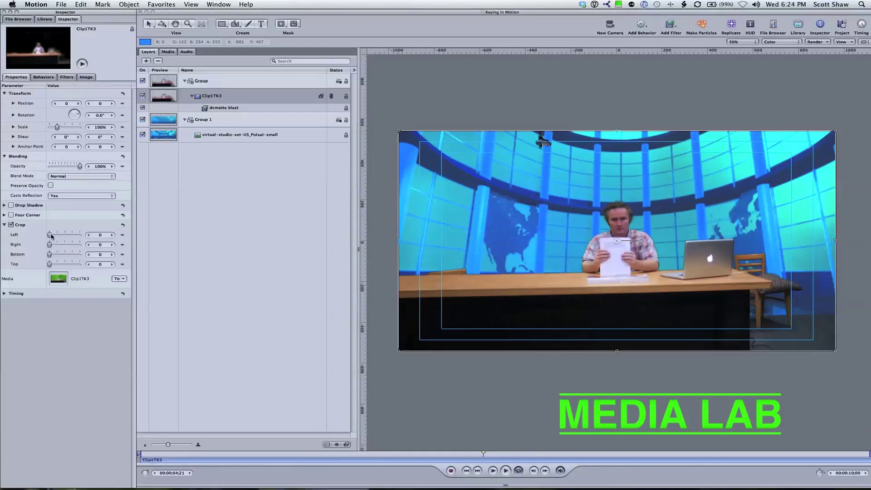
pyautogui.moveTo(51, 236)
pyautogui.mouseDown()
pyautogui.moveTo(68, 236)
pyautogui.moveTo(37, 237)
pyautogui.moveTo(68, 235)
pyautogui.moveTo(58, 236)
pyautogui.mouseUp()
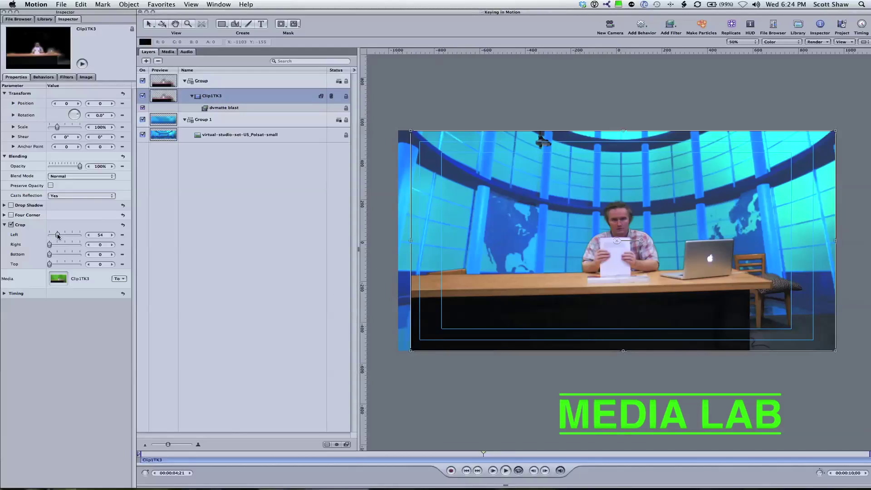
pyautogui.moveTo(57, 236); pyautogui.dragTo(38, 232)
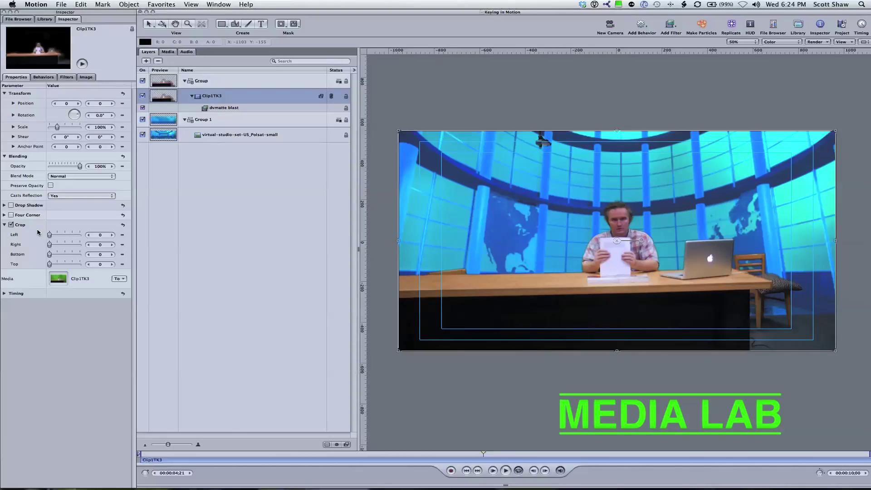
# View the alpha channel at 200% with Group 1 hidden and play to 00:00:05;20 to check the presenter's matte edges
pyautogui.hotkey('shift', 'a')
pyautogui.click(142, 120)
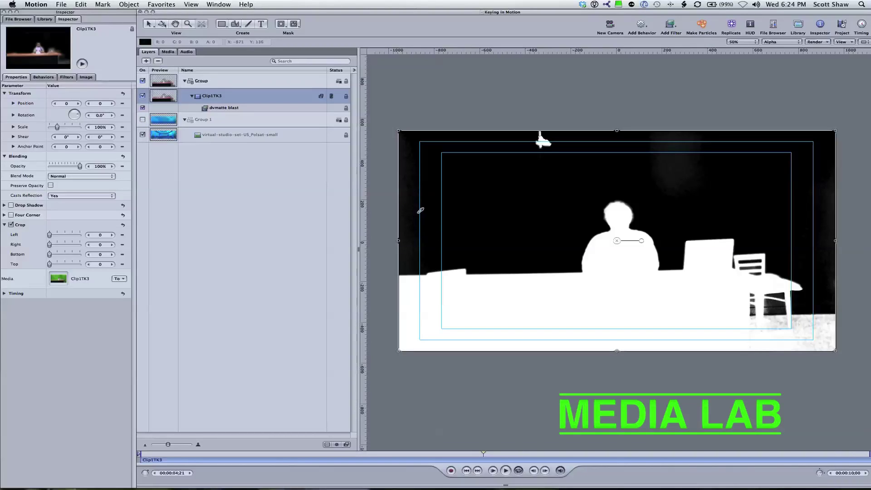
pyautogui.click(746, 43)
pyautogui.click(744, 54)
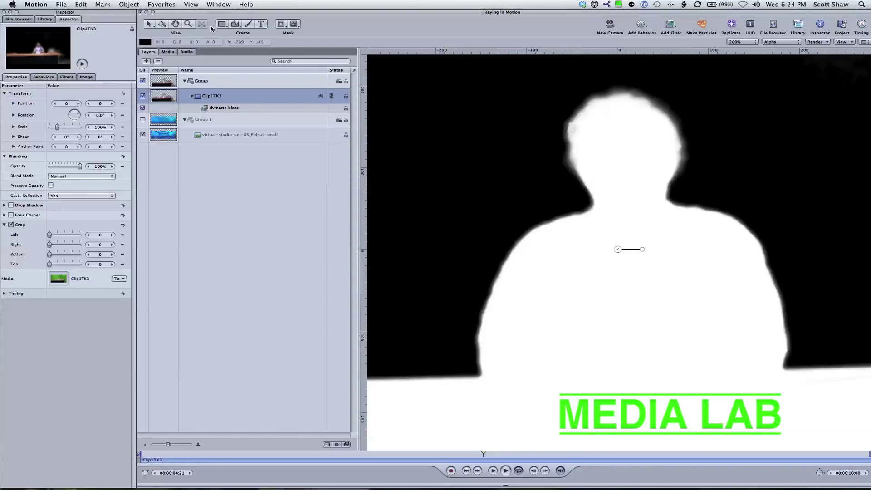
pyautogui.press('space')
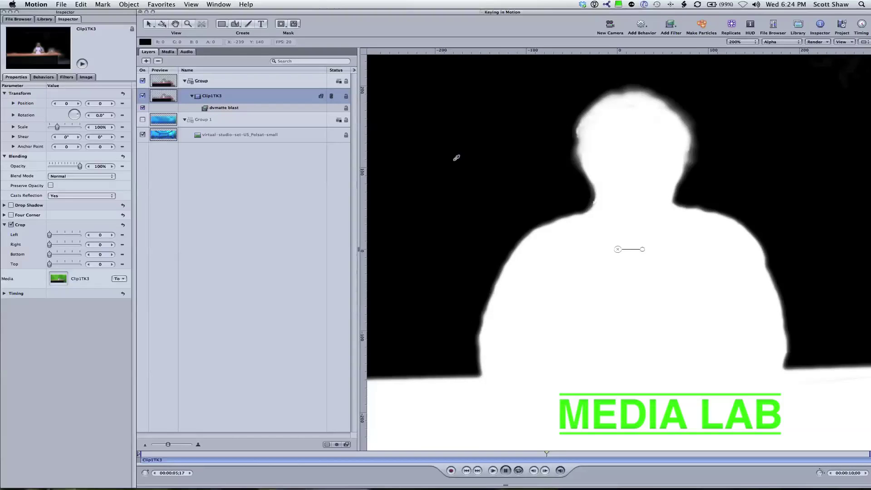
pyautogui.press('space')
# Examine the alpha matte above the left end of the desk and along the left edge of the frame
pyautogui.click(175, 24)
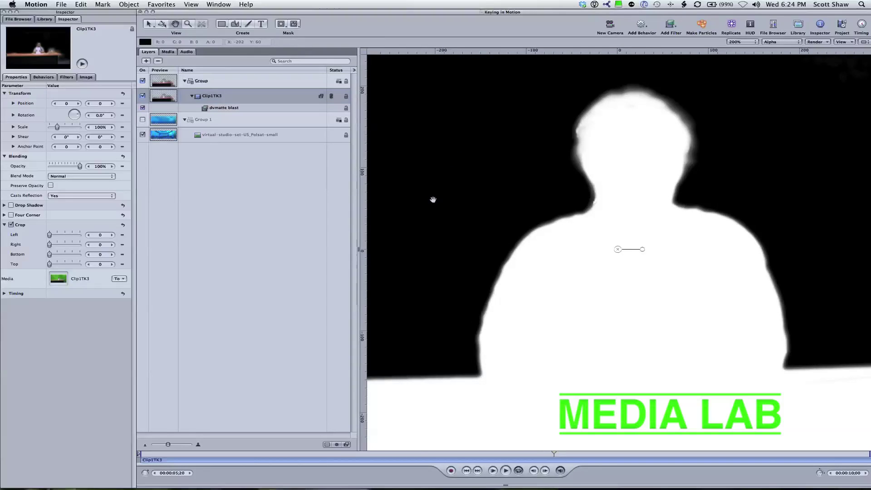
pyautogui.moveTo(432, 196); pyautogui.dragTo(723, 178)
pyautogui.moveTo(442, 222); pyautogui.dragTo(647, 239)
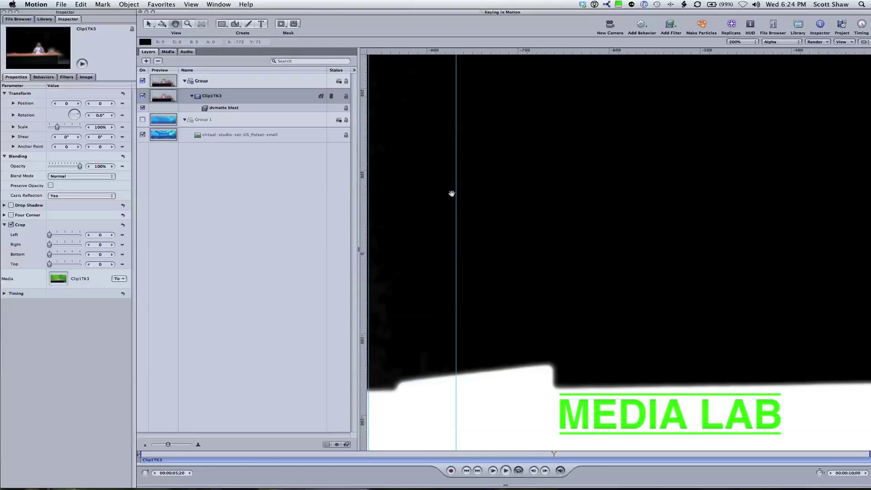
# Inspect the matte along the frame's left edge, then return the canvas to 50% Color view with Group 1 visible
pyautogui.moveTo(451, 192); pyautogui.dragTo(605, 183)
pyautogui.moveTo(595, 232); pyautogui.dragTo(591, 333)
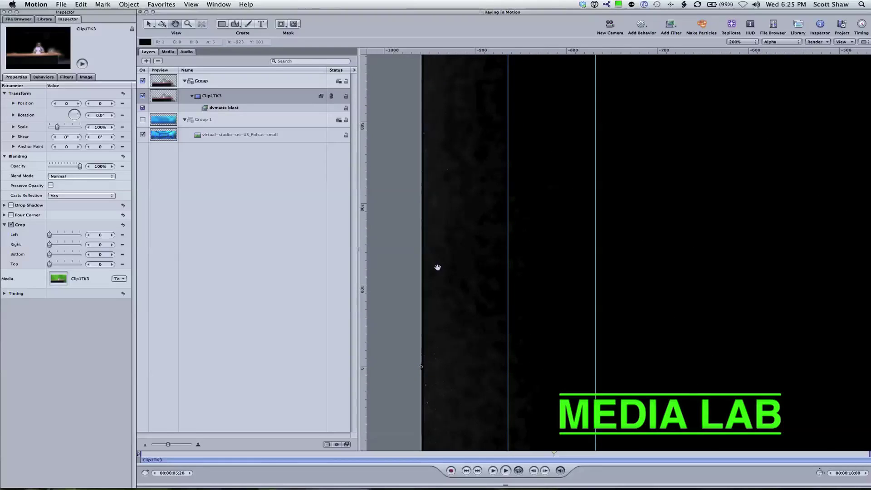
pyautogui.moveTo(443, 397); pyautogui.dragTo(461, 226)
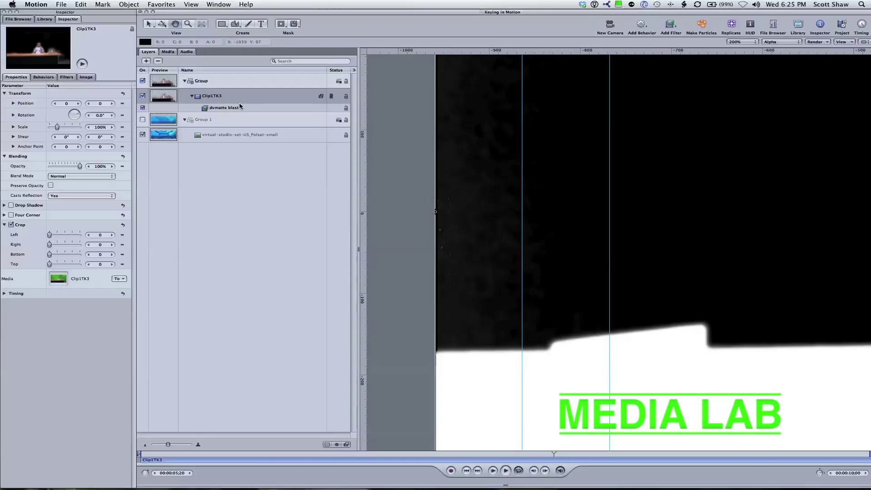
pyautogui.click(746, 44)
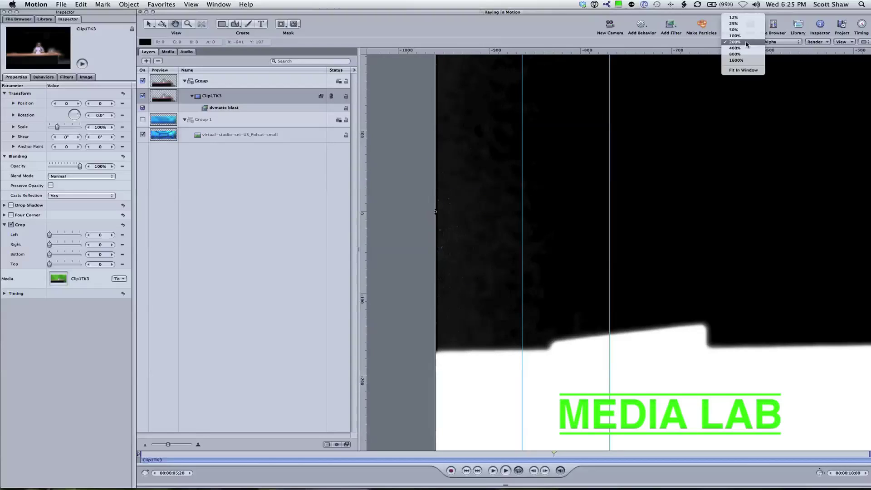
pyautogui.click(761, 31)
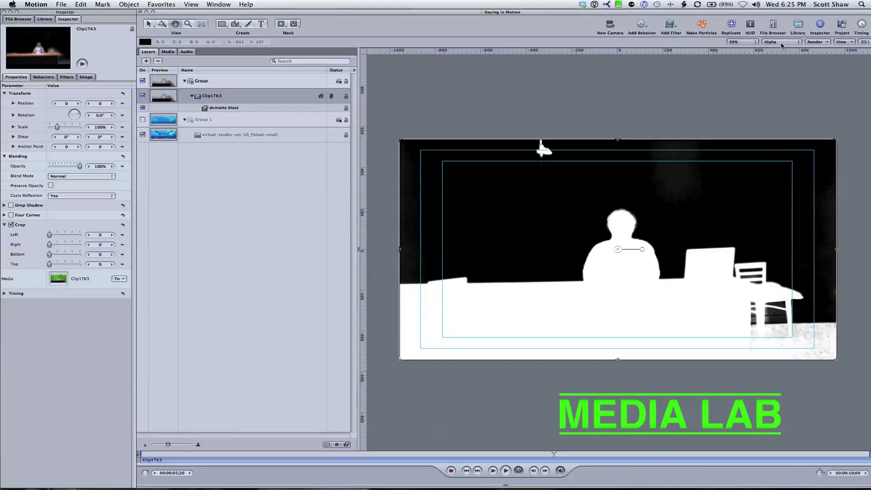
pyautogui.click(783, 42)
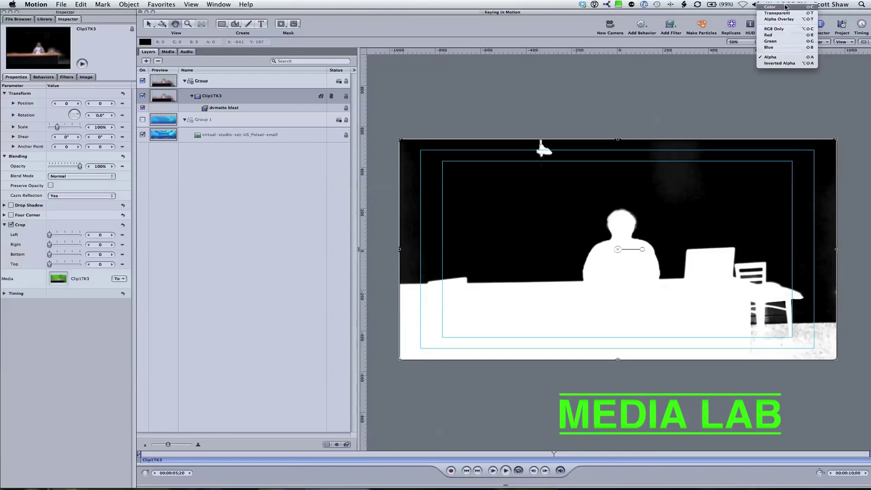
pyautogui.click(785, 7)
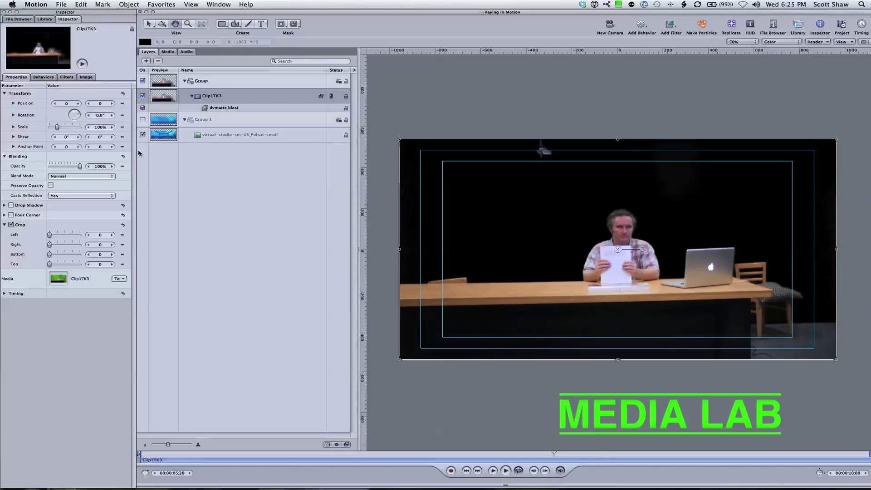
pyautogui.click(142, 120)
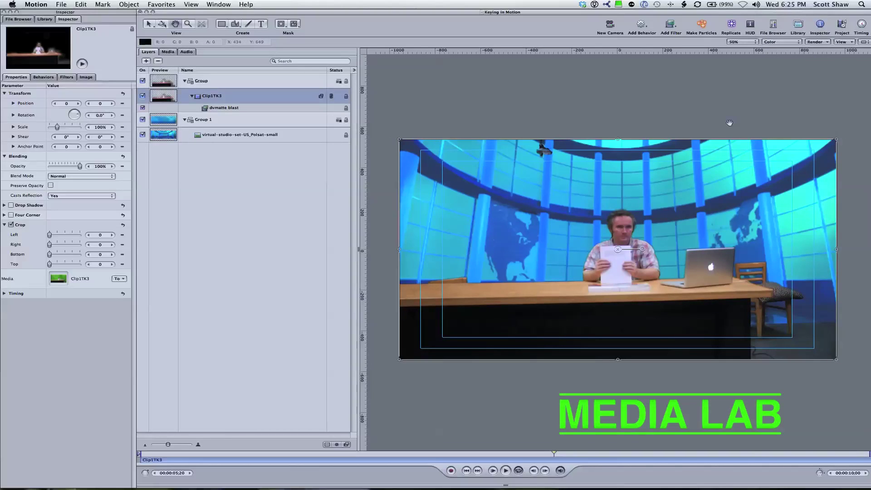
# Turn off the dvmatte blast filter on Clip1TK3 and add the Blue Green Screen keying filter
pyautogui.click(236, 109)
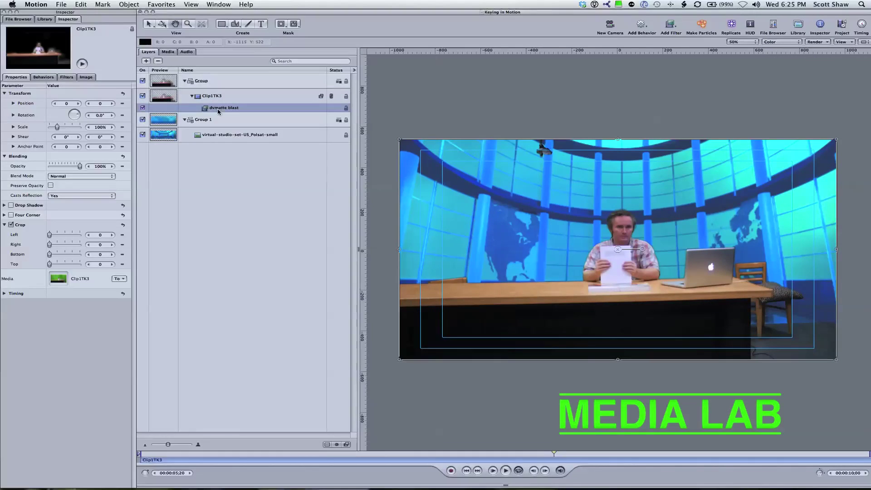
pyautogui.click(142, 108)
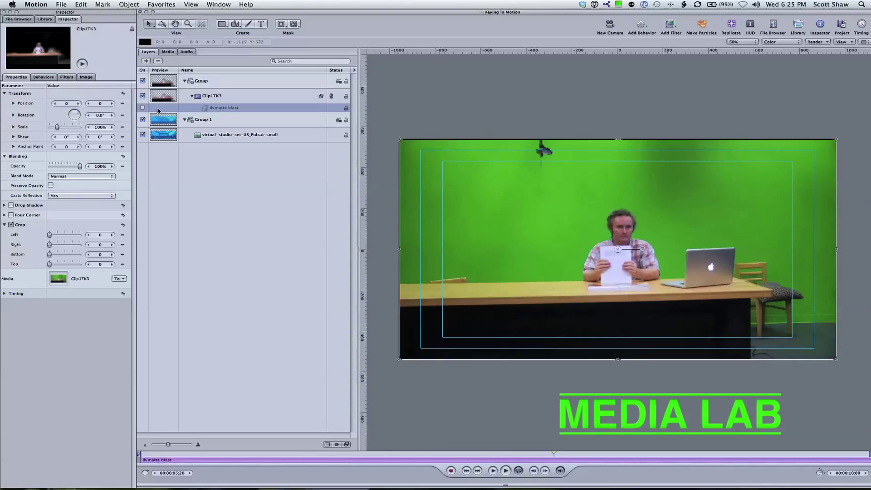
pyautogui.click(641, 23)
pyautogui.click(671, 25)
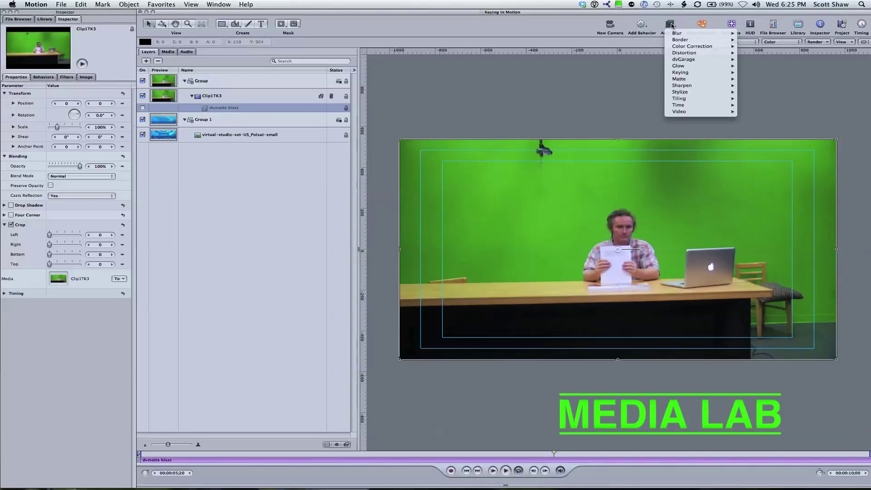
pyautogui.moveTo(685, 71)
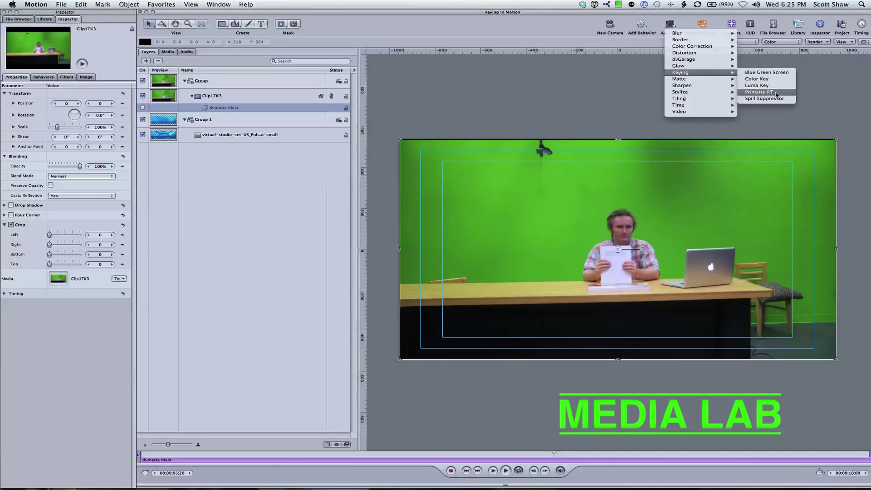
pyautogui.click(766, 72)
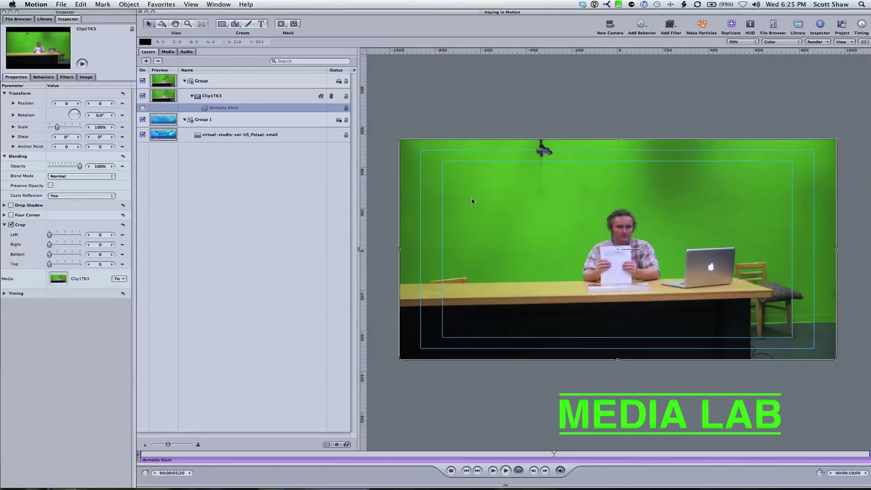
# Set Blue Green Screen to key Green with color level 61, tolerance 1 and edge thin 66, and play to 00:00:07;28
pyautogui.click(93, 103)
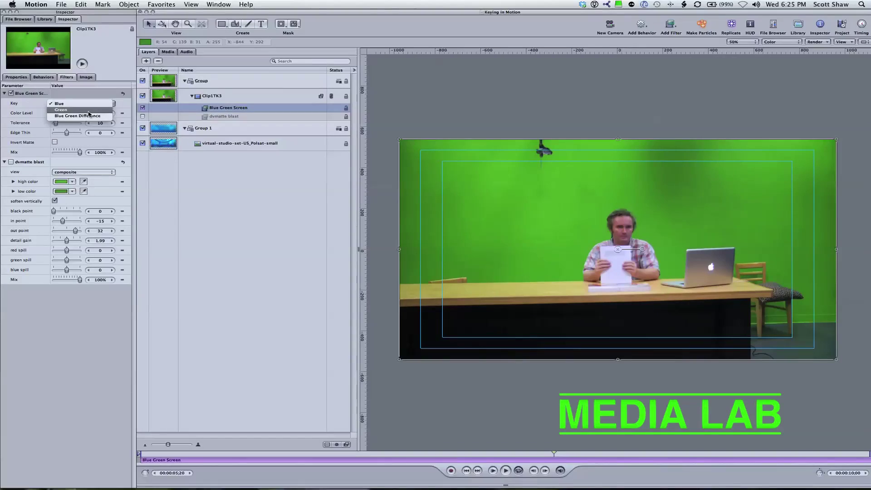
pyautogui.click(88, 112)
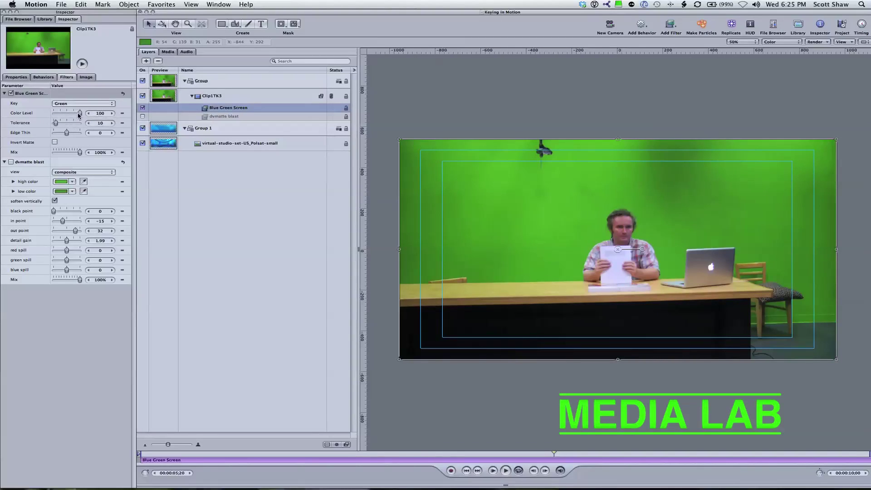
pyautogui.moveTo(79, 114)
pyautogui.mouseDown()
pyautogui.moveTo(52, 125)
pyautogui.moveTo(72, 117)
pyautogui.mouseUp()
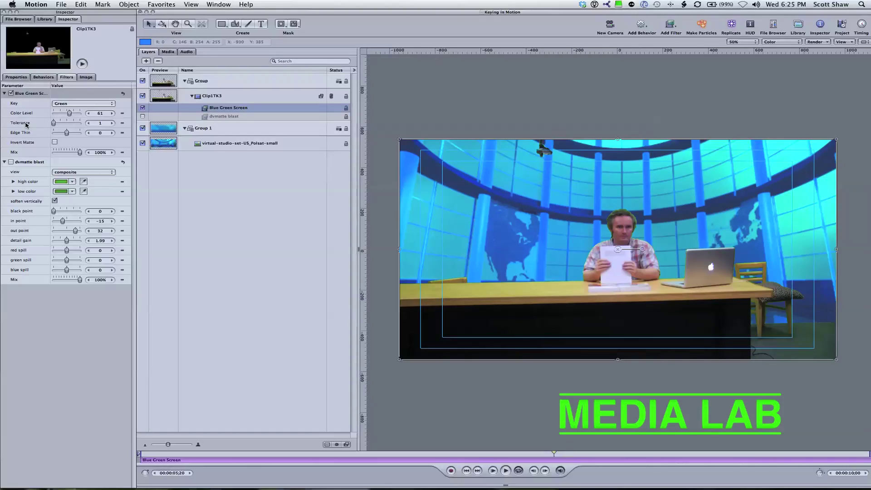
pyautogui.moveTo(66, 133)
pyautogui.mouseDown()
pyautogui.moveTo(53, 135)
pyautogui.moveTo(75, 138)
pyautogui.mouseUp()
pyautogui.press('space')
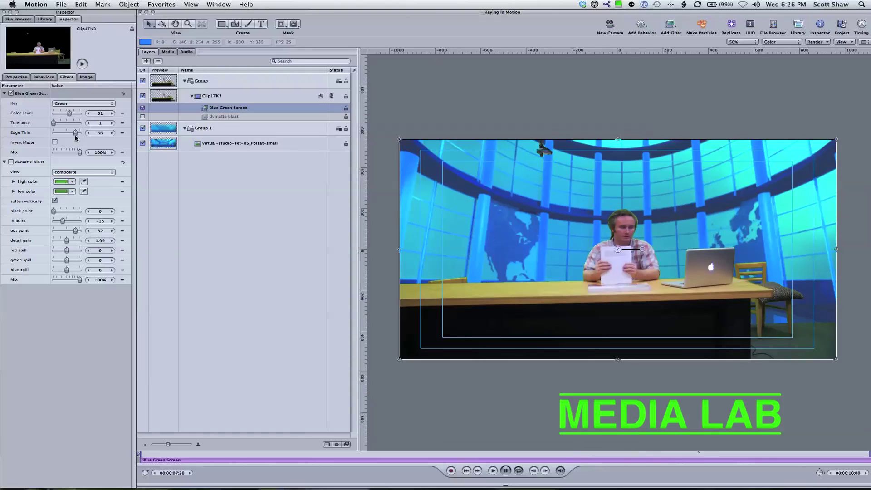
pyautogui.press('space')
# Delete the Blue Green Screen filter and add the Primatte RT keying filter to Clip1TK3
pyautogui.press('Delete')
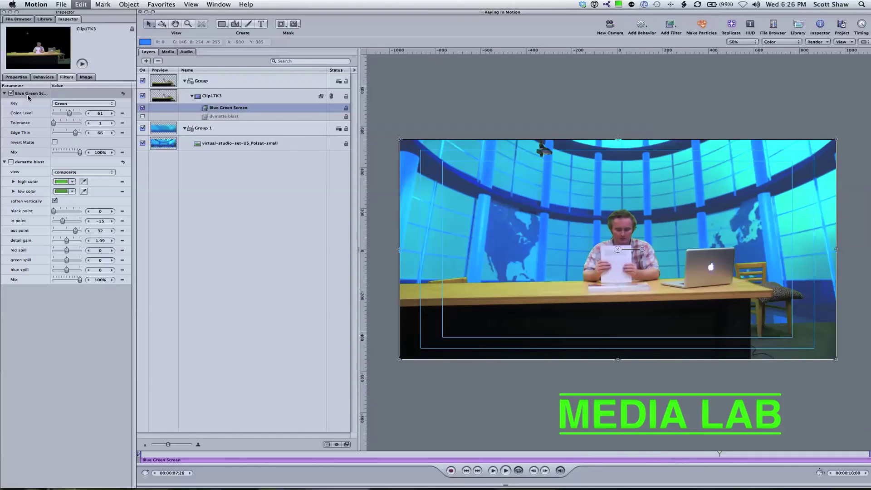
pyautogui.click(669, 25)
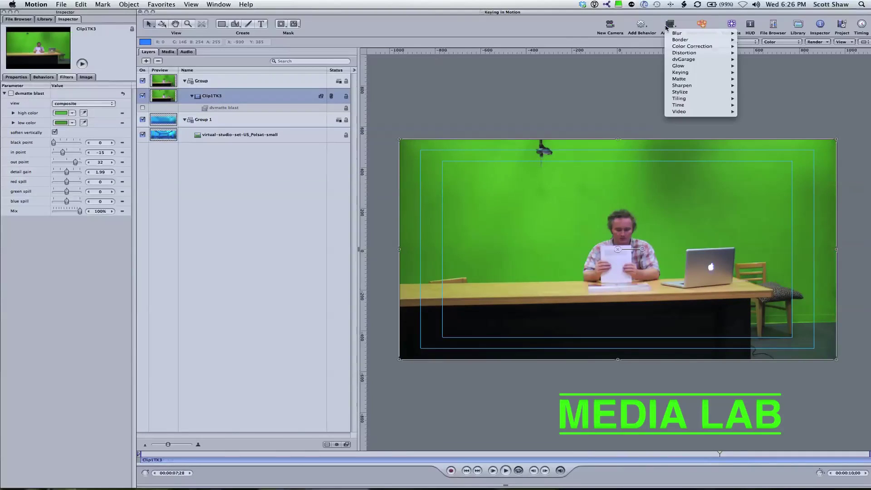
pyautogui.moveTo(683, 73)
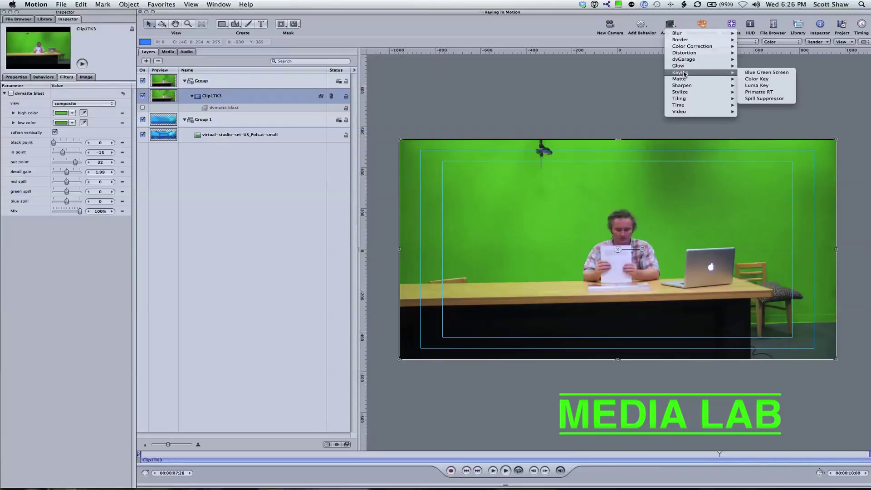
pyautogui.click(767, 93)
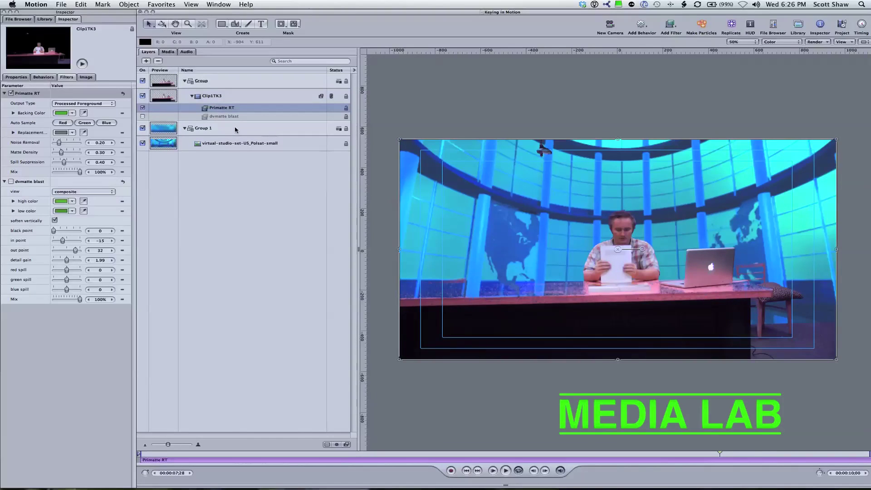
# Sample Primatte RT's backing color from the green screen in Foreground output and switch the output type to Matte
pyautogui.click(87, 103)
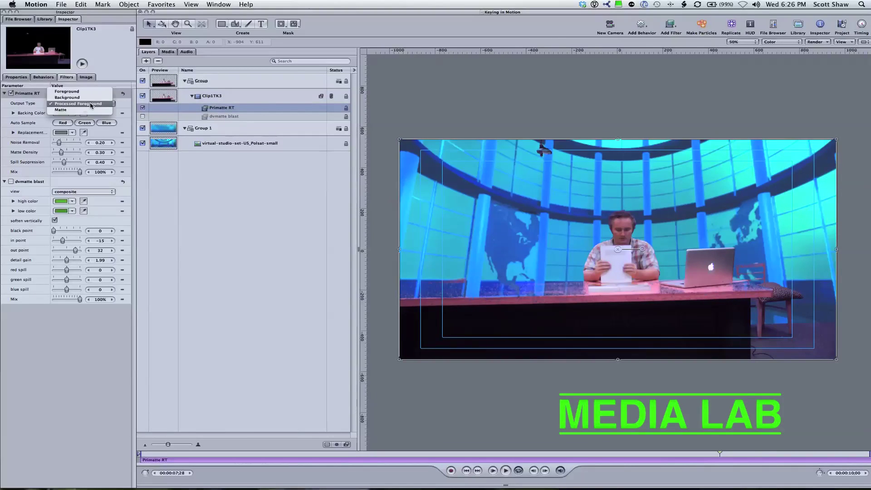
pyautogui.click(83, 92)
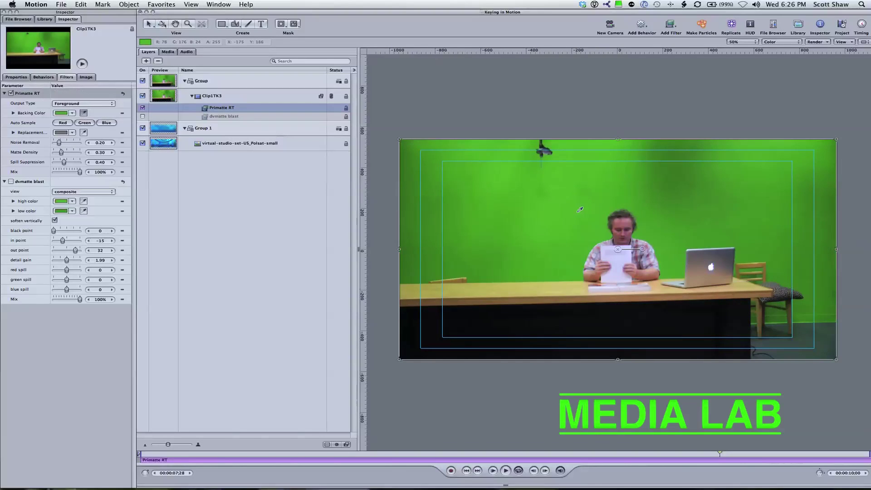
pyautogui.click(114, 103)
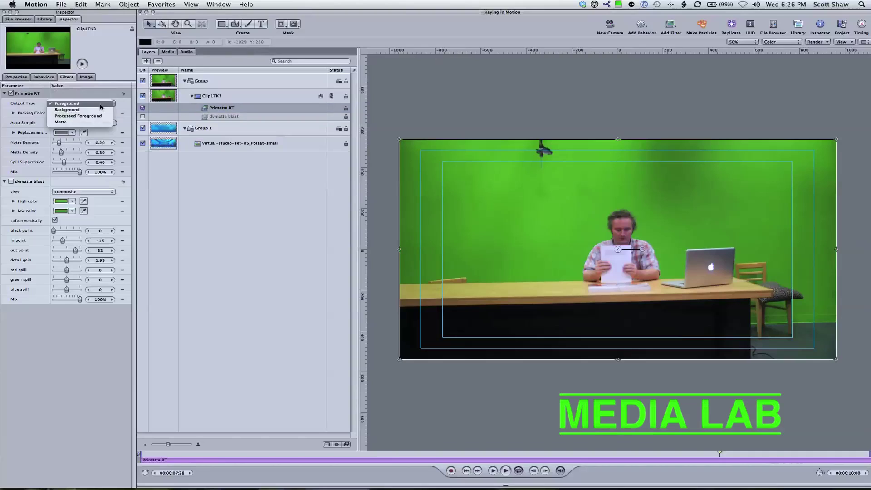
pyautogui.click(97, 125)
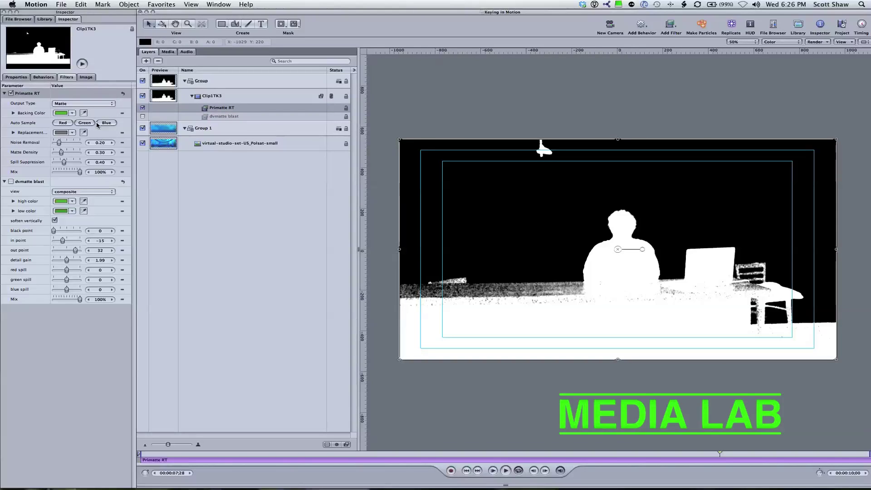
# Expand the backing color channels and auto-sample the backing color with Red, then with Green
pyautogui.click(13, 113)
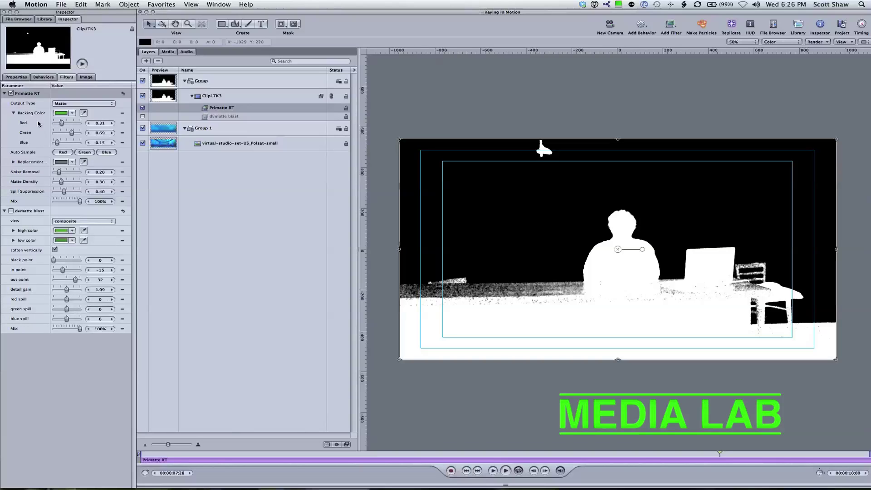
pyautogui.click(66, 154)
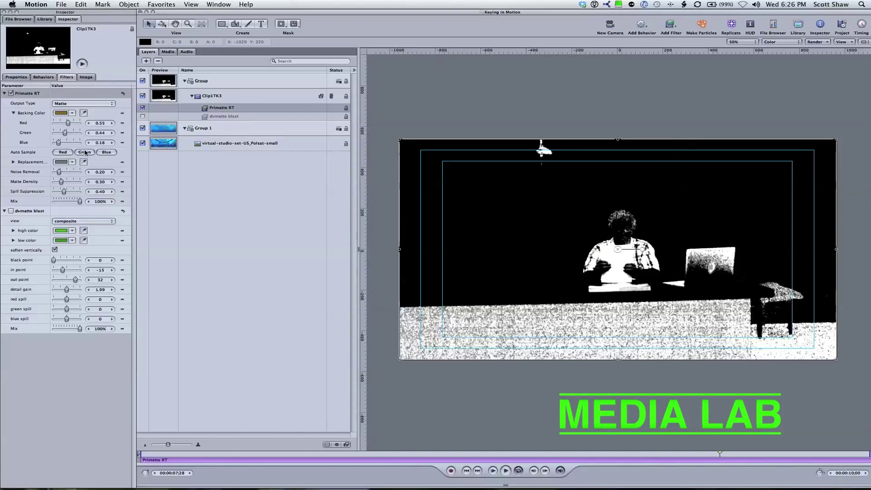
pyautogui.click(87, 152)
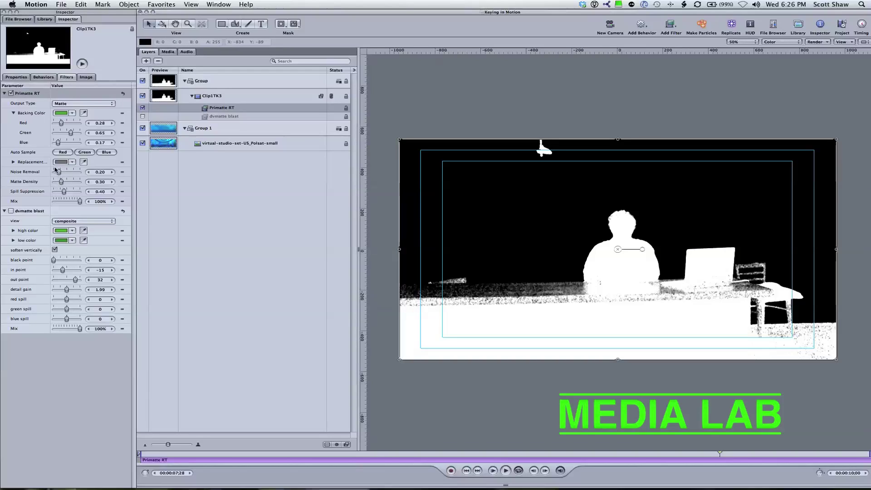
# Set Primatte RT's matte density to 0.32, its output to Processed Foreground and its spill suppression to 0.43
pyautogui.moveTo(62, 181); pyautogui.dragTo(60, 184)
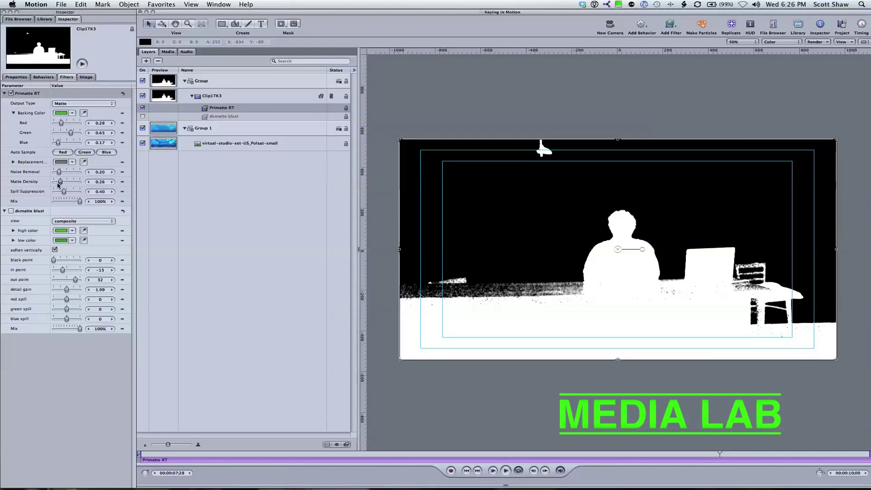
pyautogui.moveTo(55, 185); pyautogui.dragTo(70, 194)
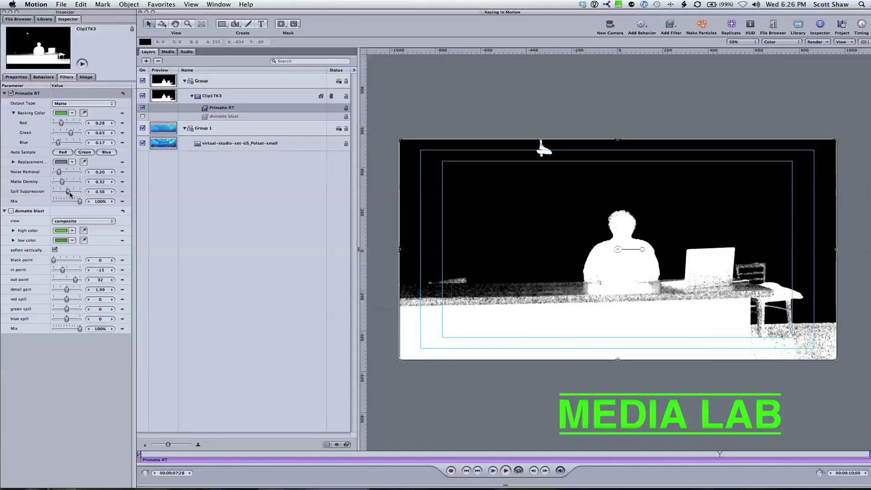
pyautogui.click(71, 104)
pyautogui.click(73, 98)
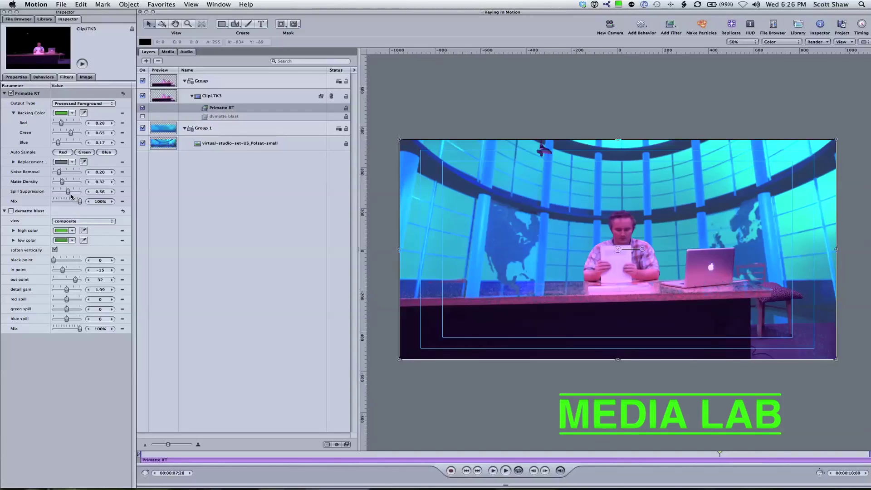
pyautogui.moveTo(68, 192)
pyautogui.mouseDown()
pyautogui.moveTo(44, 196)
pyautogui.moveTo(65, 192)
pyautogui.mouseUp()
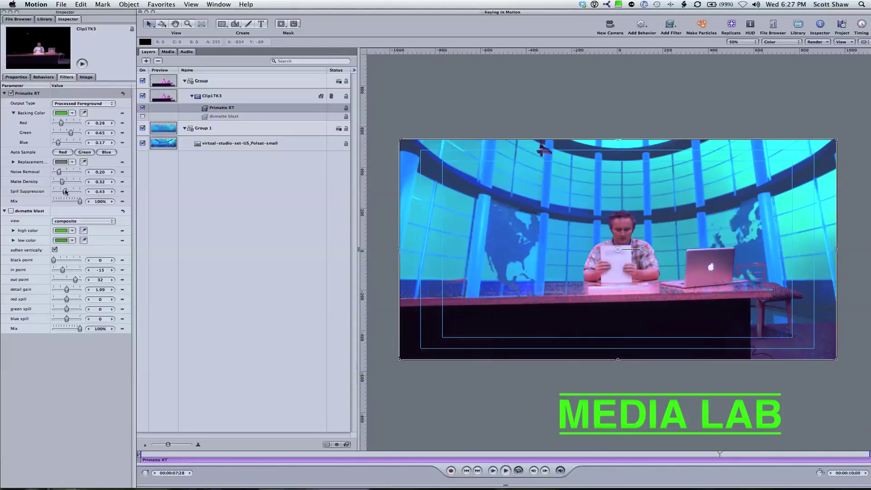
# Reset Primatte RT, resample its backing color from the green screen beside the presenter in Foreground output, and restore Processed Foreground
pyautogui.click(122, 93)
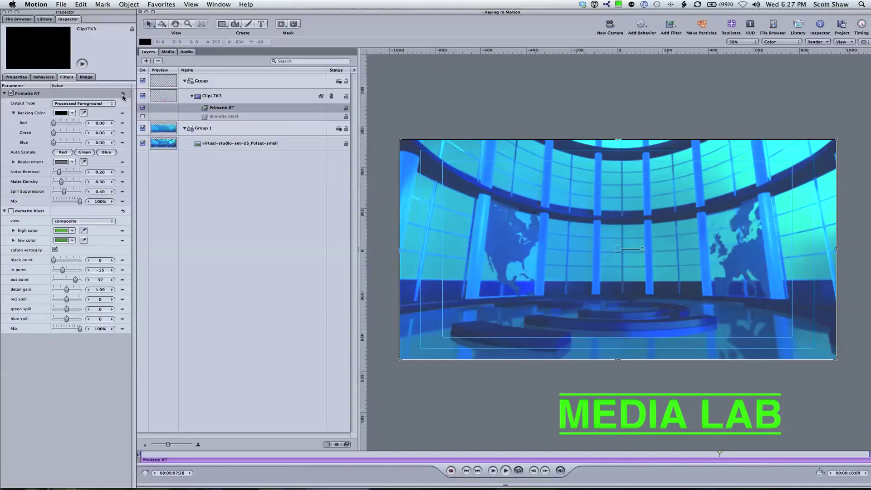
pyautogui.click(84, 104)
pyautogui.click(92, 93)
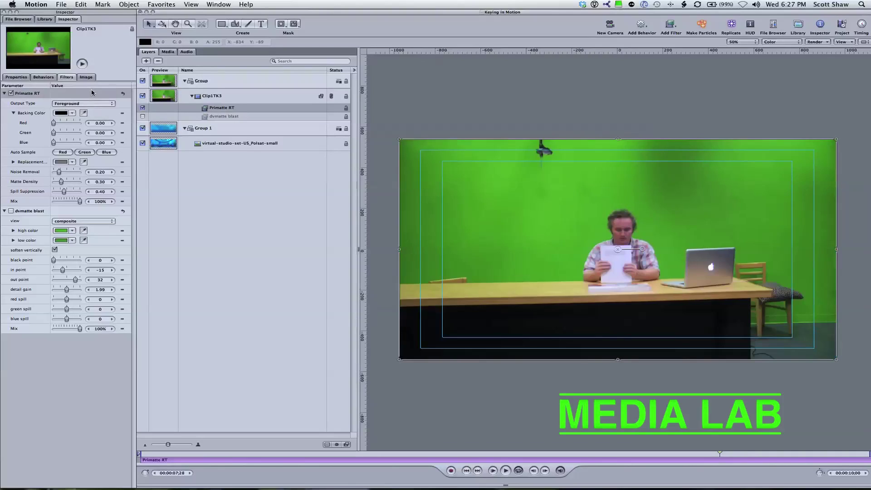
pyautogui.click(83, 113)
pyautogui.click(558, 216)
pyautogui.click(89, 103)
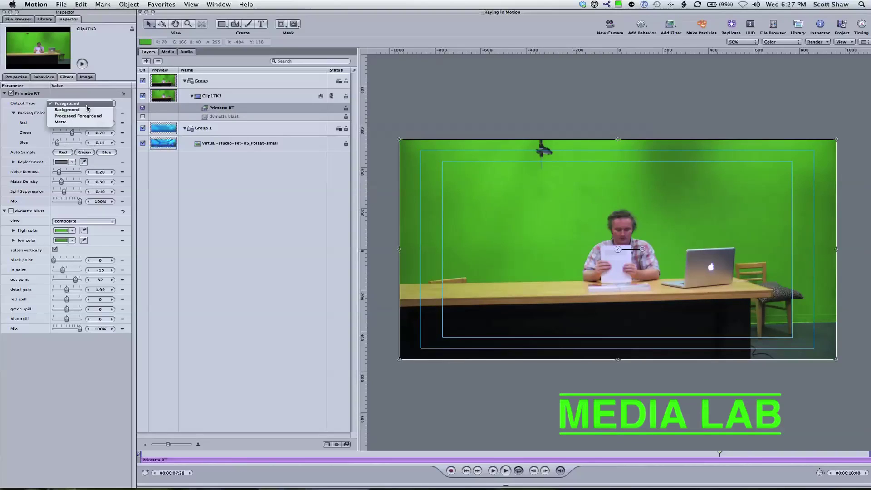
pyautogui.click(78, 116)
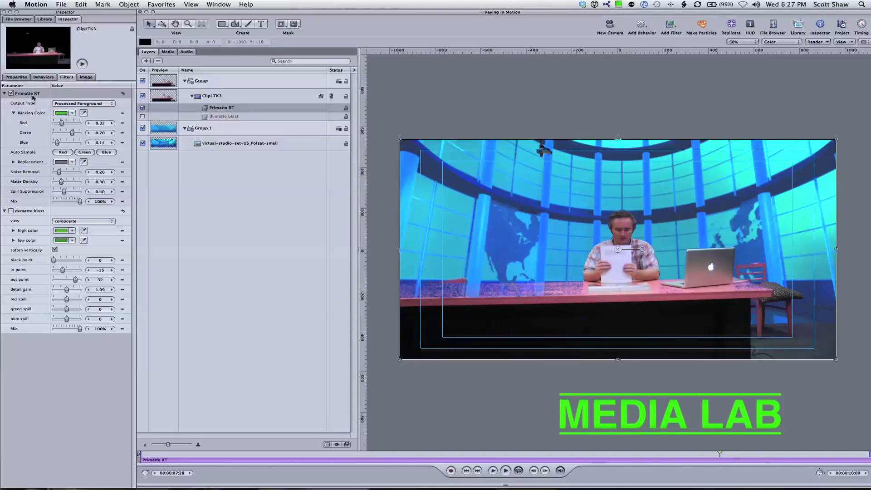
# Remove the Primatte RT filter from Clip1TK3 and re-enable its dvmatte blast filter
pyautogui.press('Delete')
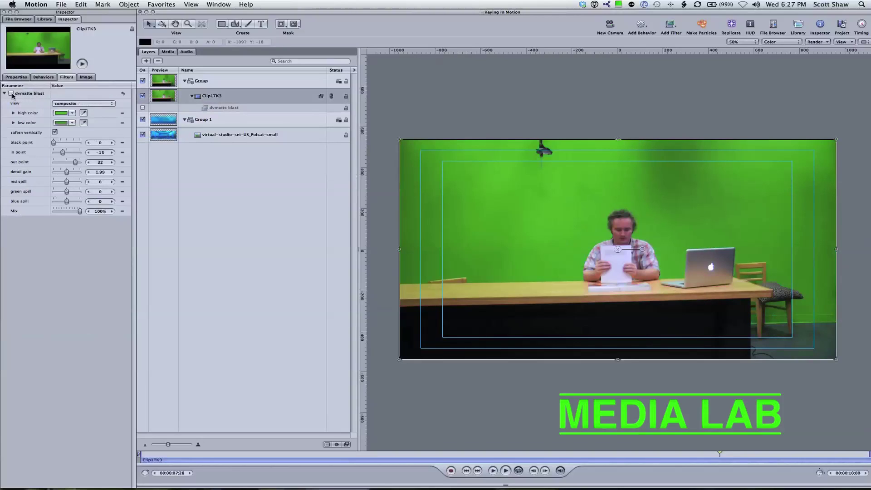
pyautogui.click(12, 94)
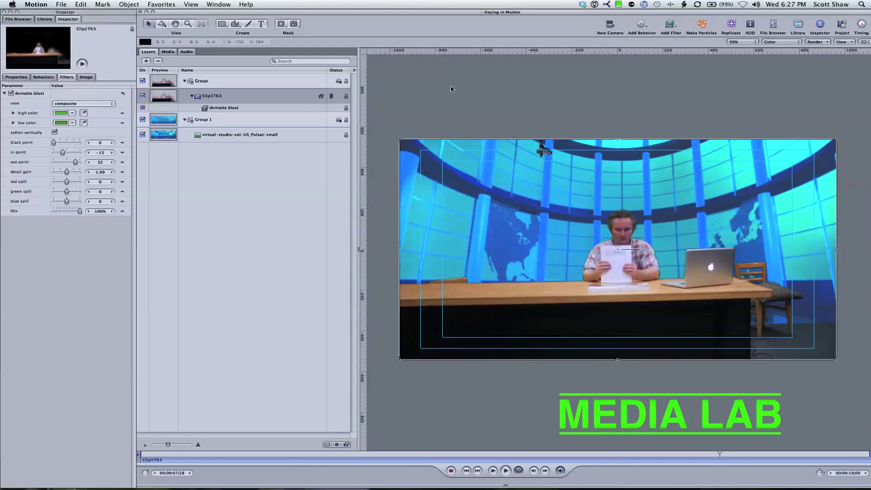
# Quit Motion, saving the changes to Keying in Motion, and switch to Conduit Live
pyautogui.press('super+q')
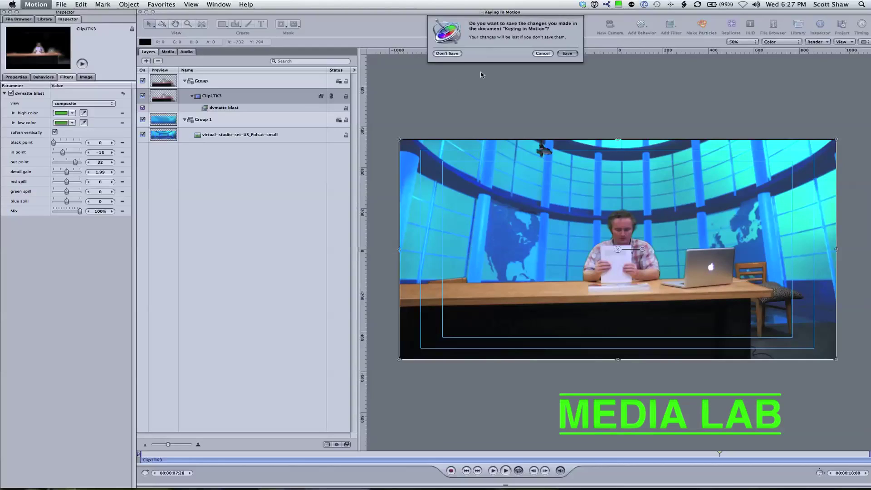
pyautogui.click(571, 55)
pyautogui.press('super+Tab')
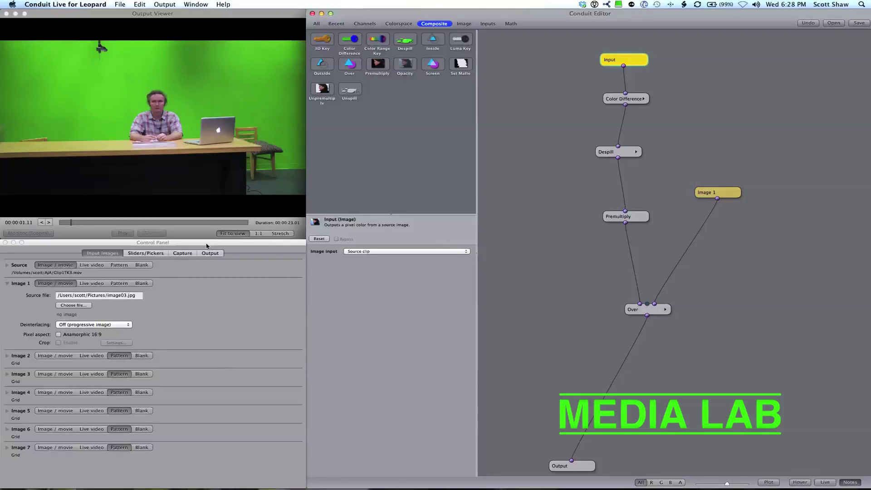
# Move the Input node slightly up and the Color Difference node slightly aside in the node graph
pyautogui.click(193, 238)
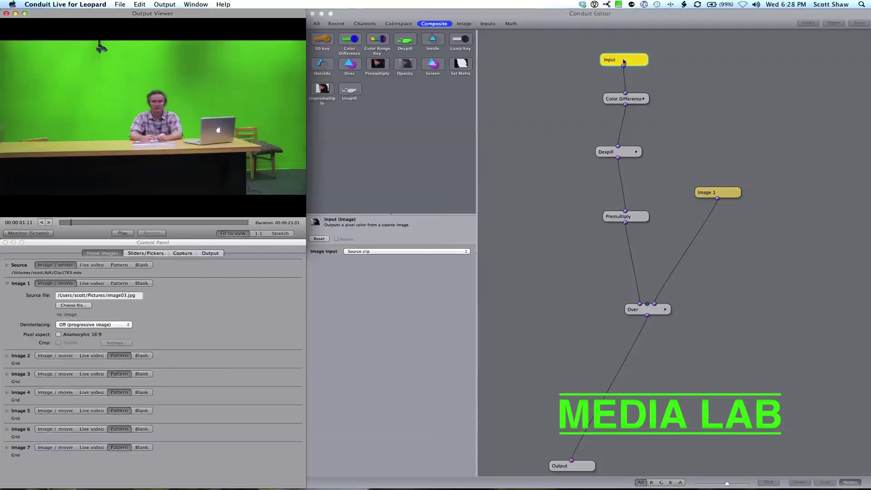
pyautogui.moveTo(623, 60); pyautogui.dragTo(620, 49)
pyautogui.moveTo(630, 99)
pyautogui.mouseDown()
pyautogui.moveTo(595, 96)
pyautogui.moveTo(614, 102)
pyautogui.mouseUp()
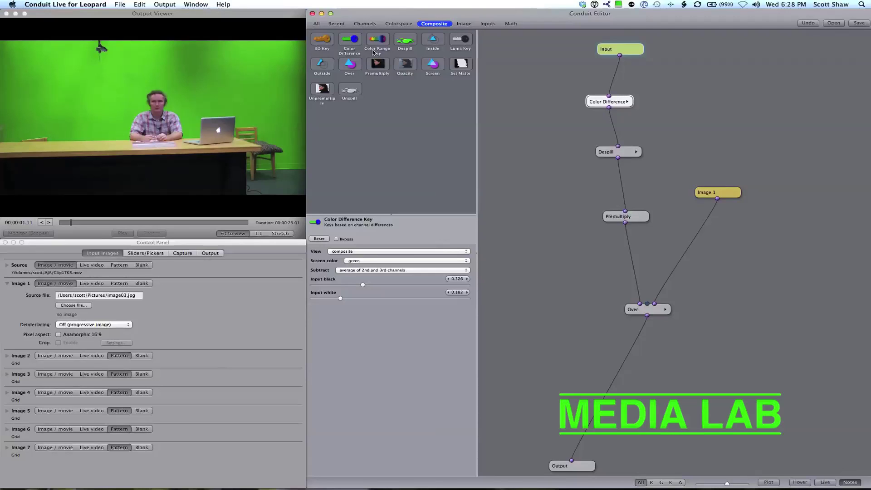
# Browse the Colorspace, Channels, Recent and All node sets, add a Levels node beside Color Difference, and feed it from Input
pyautogui.click(400, 25)
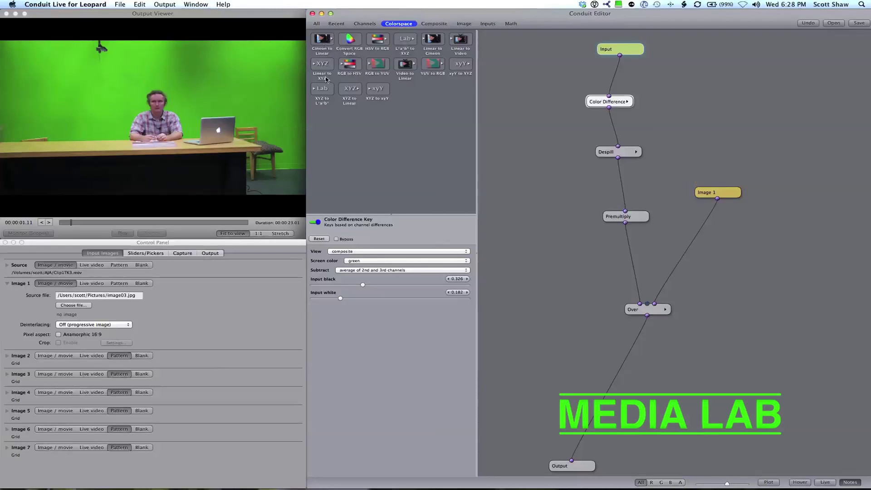
pyautogui.click(357, 26)
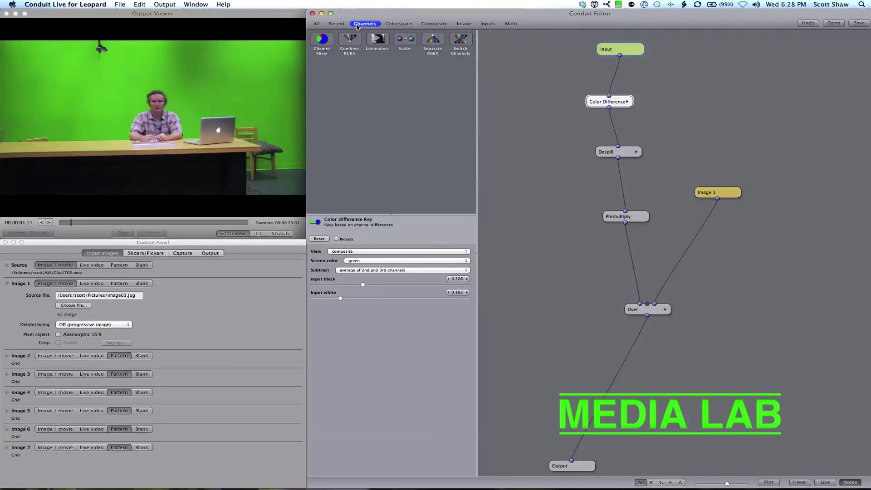
pyautogui.click(338, 26)
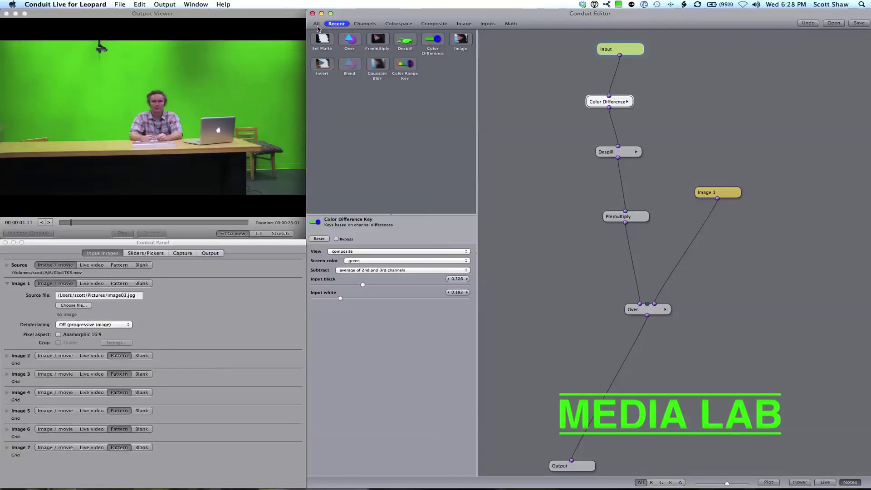
pyautogui.click(317, 25)
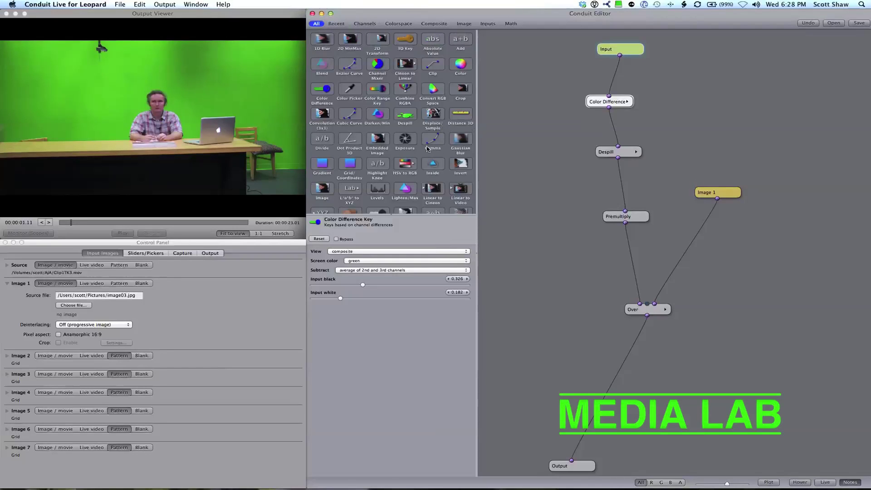
pyautogui.scroll(-2, 399, 181)
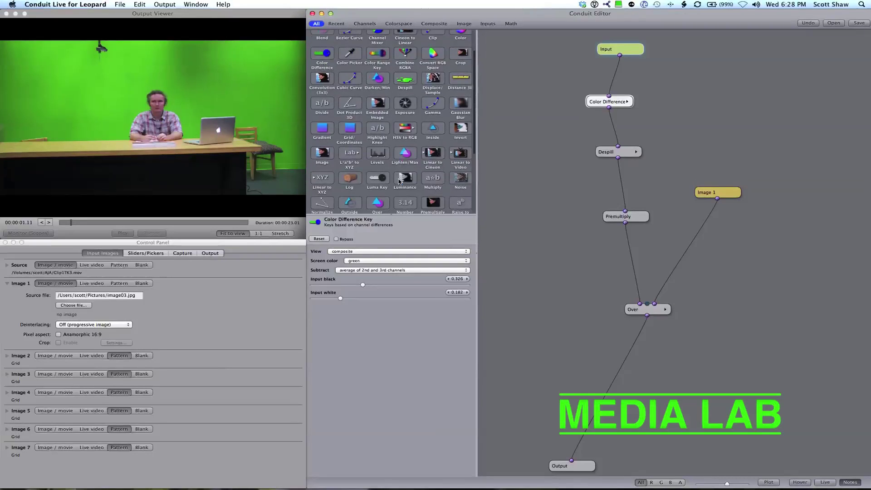
pyautogui.scroll(-1, 381, 150)
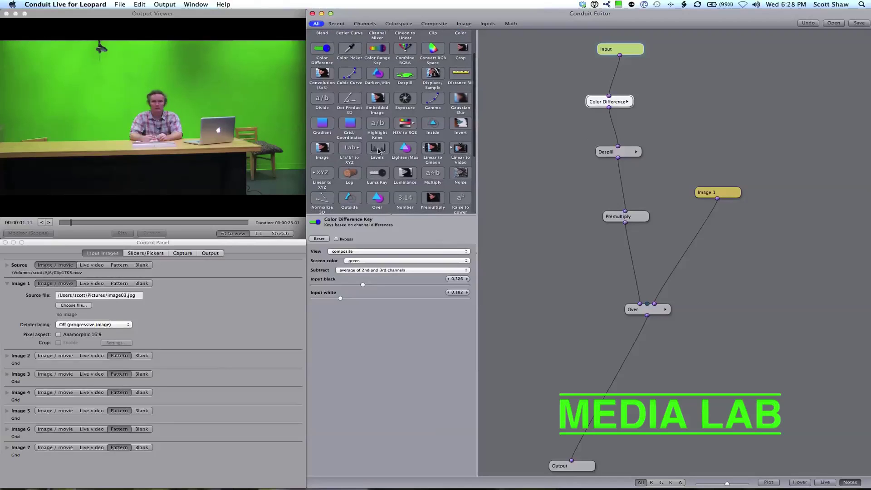
pyautogui.moveTo(379, 151); pyautogui.dragTo(712, 99)
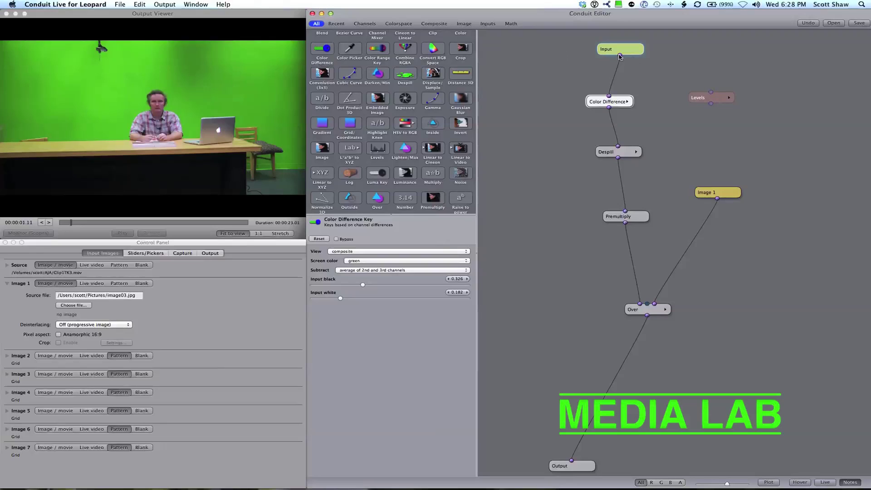
pyautogui.moveTo(620, 55); pyautogui.dragTo(712, 93)
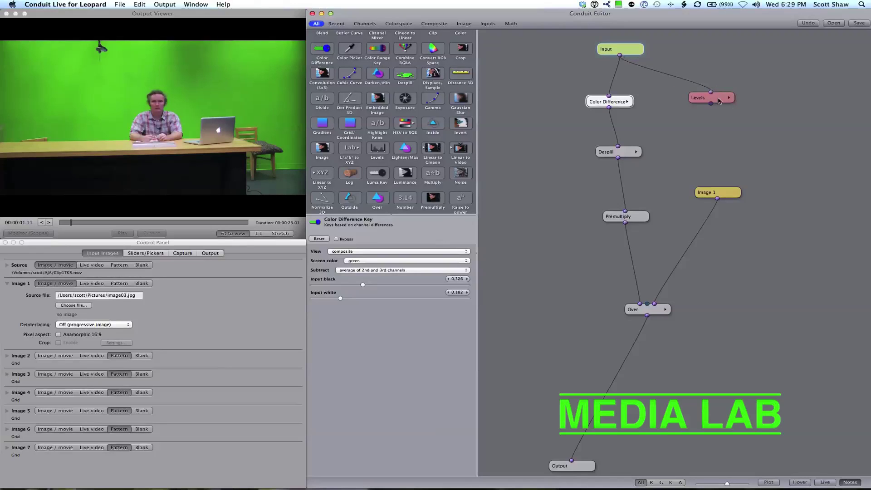
pyautogui.click(719, 101)
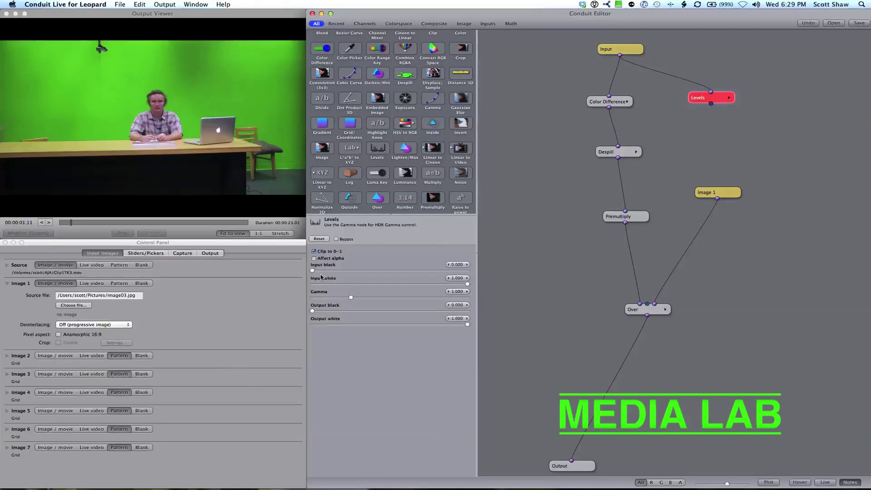
# Set the Levels node's input white to 0.529, gamma to 2.804 and output black to 0.557, and try lowering its output white
pyautogui.moveTo(320, 275); pyautogui.dragTo(268, 274)
pyautogui.moveTo(467, 284); pyautogui.dragTo(421, 298)
pyautogui.moveTo(312, 311); pyautogui.dragTo(398, 312)
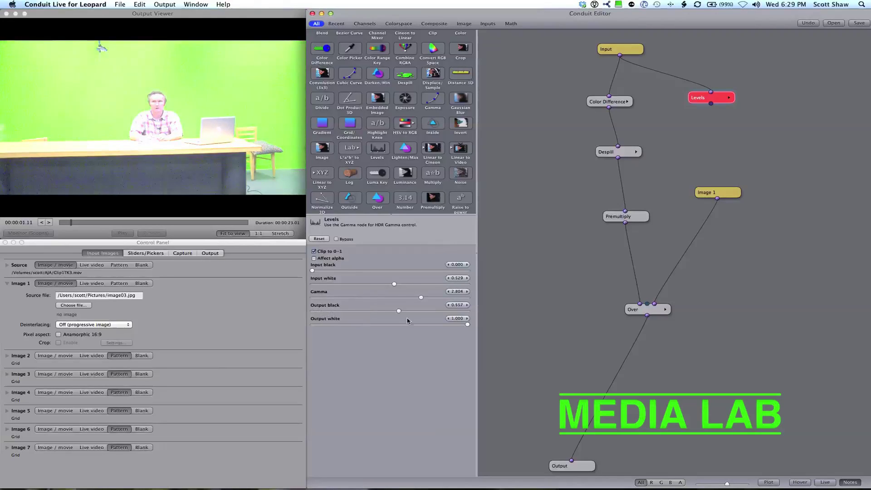
pyautogui.moveTo(467, 325); pyautogui.dragTo(438, 324)
# Reset the Levels node and remove it from the graph
pyautogui.click(320, 241)
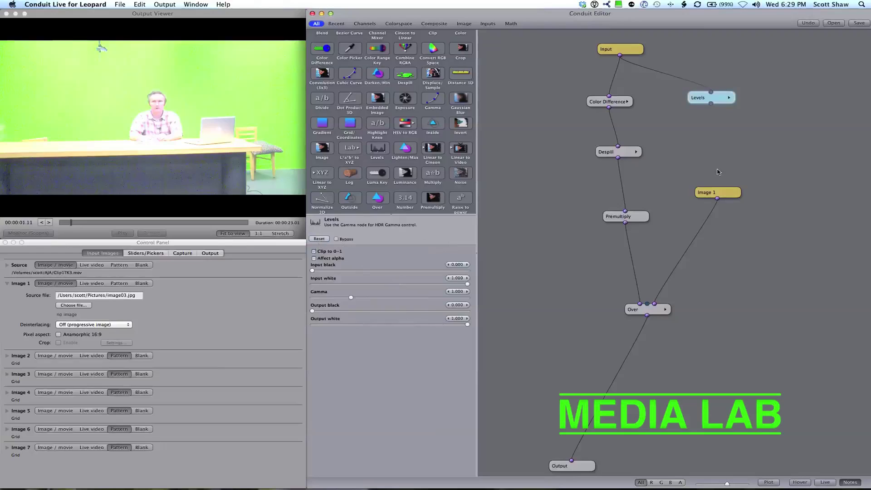
pyautogui.moveTo(707, 100); pyautogui.dragTo(697, 75)
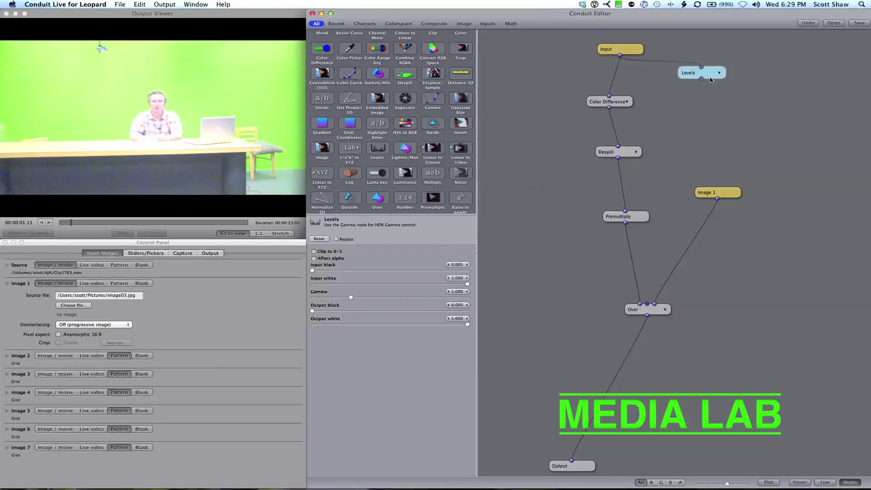
pyautogui.press('Delete')
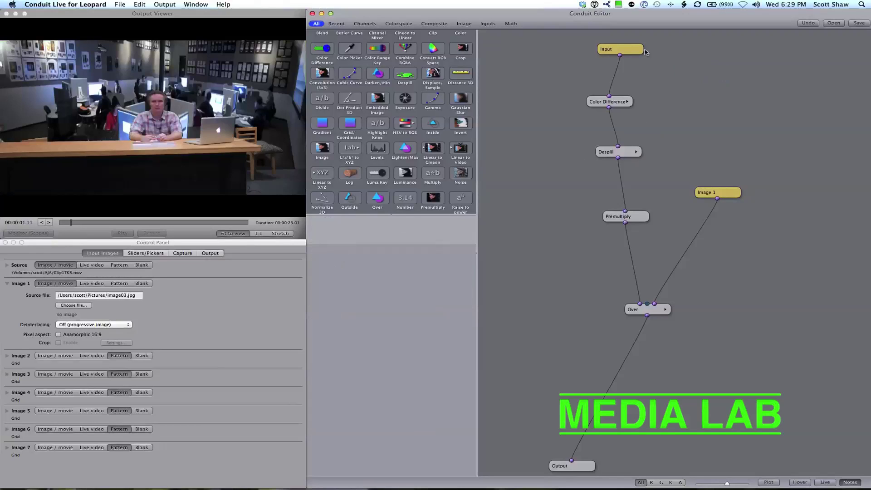
# Add an Exposure node beside Color Difference and connect the Input node to it
pyautogui.click(628, 53)
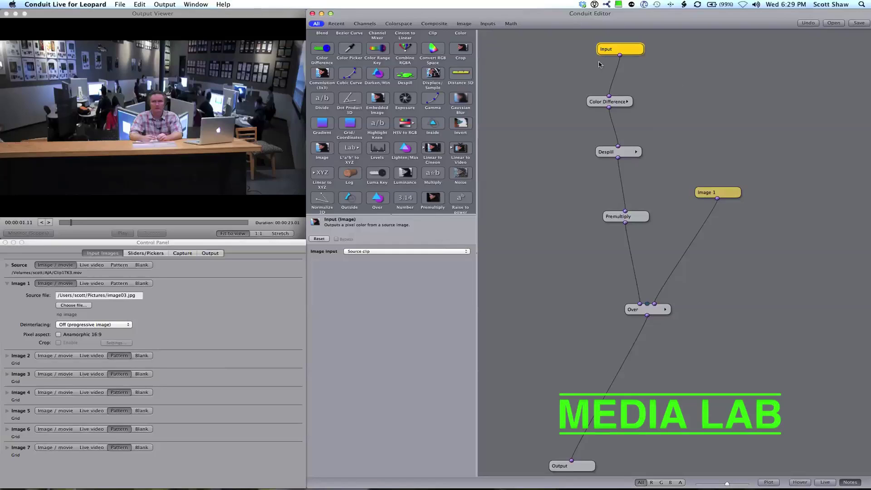
pyautogui.moveTo(410, 98); pyautogui.dragTo(749, 87)
pyautogui.moveTo(620, 55); pyautogui.dragTo(700, 92)
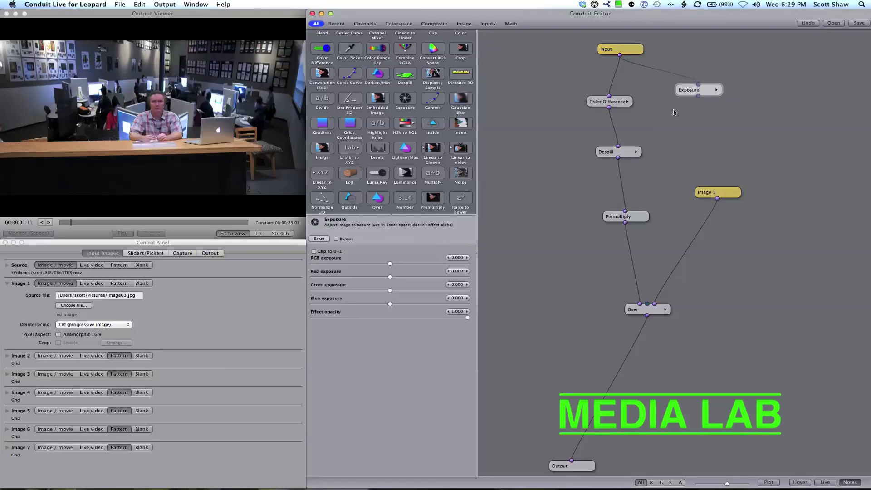
# Set RGB exposure to 0.384, red exposure to -0.04 and green exposure to 0.076, and try effect opacity, leaving it at 1.000
pyautogui.moveTo(390, 264); pyautogui.dragTo(391, 292)
pyautogui.click(704, 90)
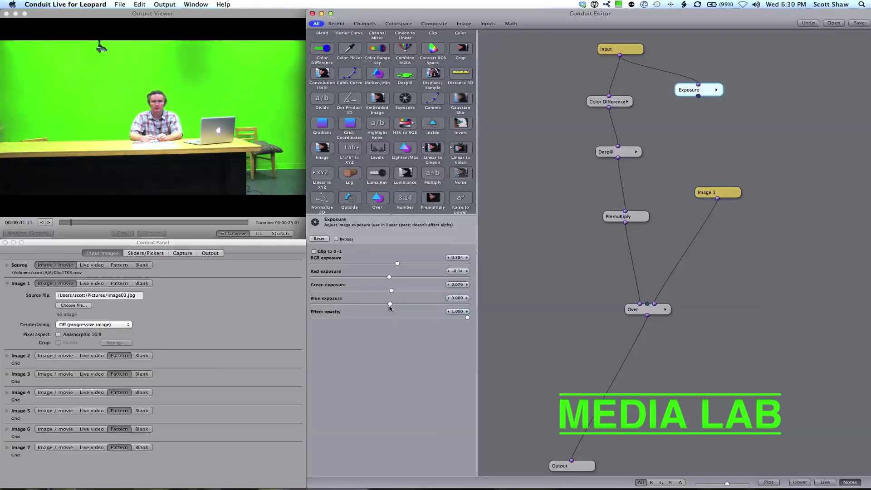
pyautogui.click(455, 318)
pyautogui.moveTo(455, 320); pyautogui.dragTo(495, 319)
# Connect the Exposure node's output to the Color Difference node and view the final Output node
pyautogui.click(699, 100)
pyautogui.moveTo(699, 101); pyautogui.dragTo(635, 84)
pyautogui.moveTo(699, 96); pyautogui.dragTo(609, 98)
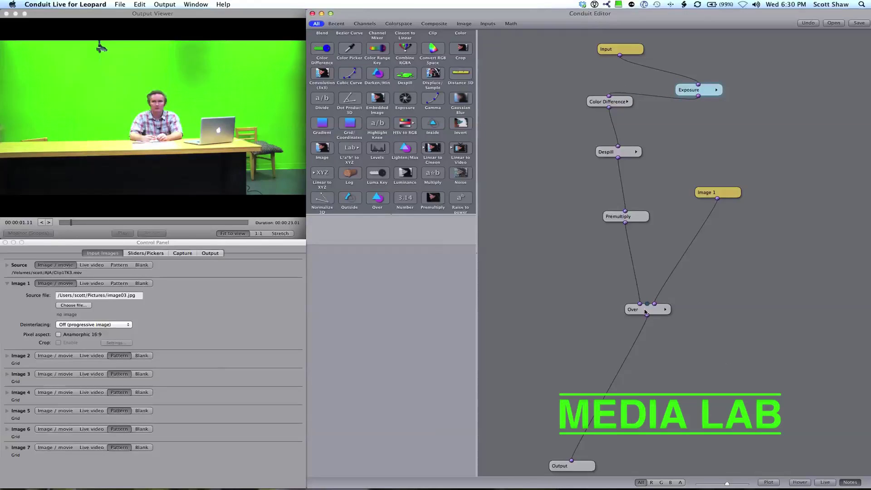
pyautogui.click(577, 467)
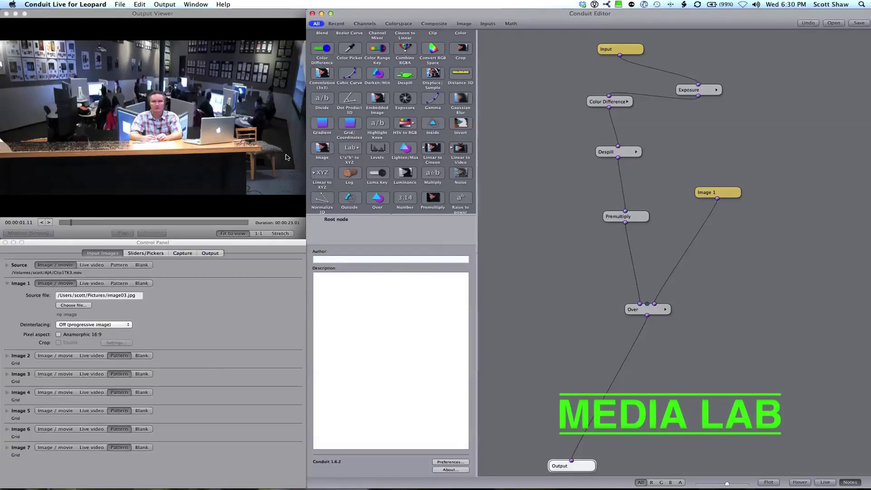
# Reconnect Input directly to Color Difference and delete the Exposure node
pyautogui.moveTo(619, 55); pyautogui.dragTo(608, 98)
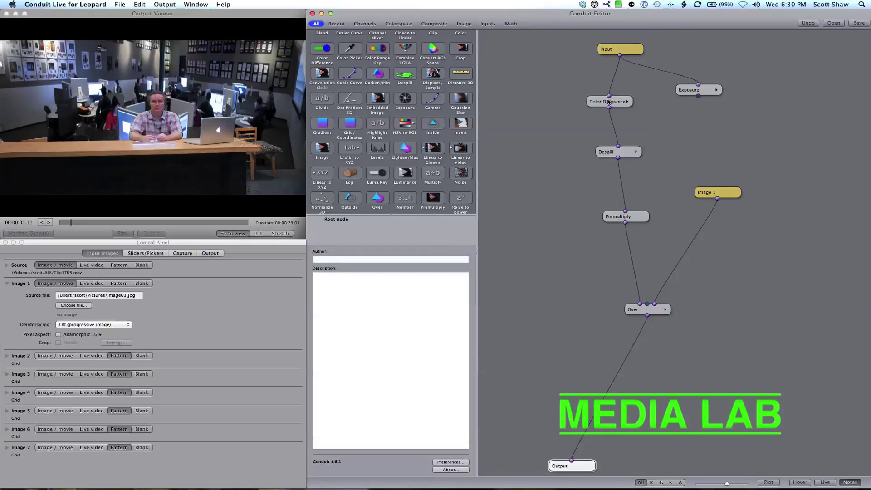
pyautogui.click(719, 90)
pyautogui.moveTo(719, 90); pyautogui.dragTo(741, 77)
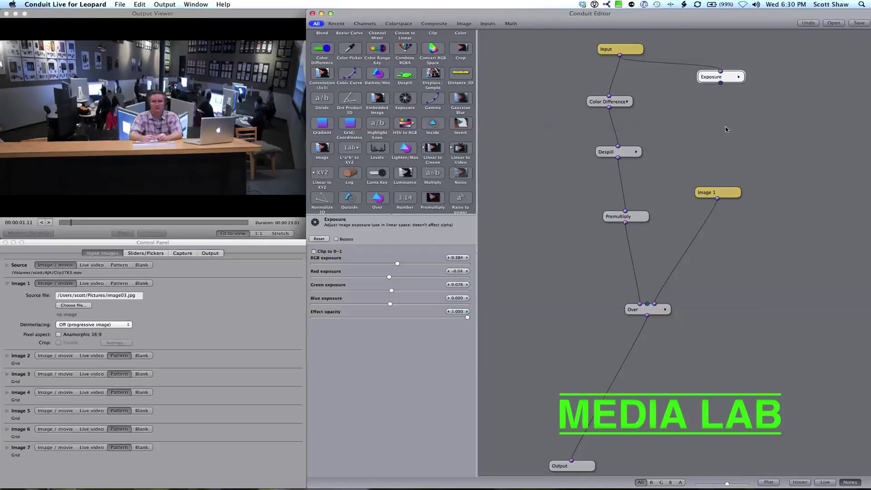
pyautogui.press('Delete')
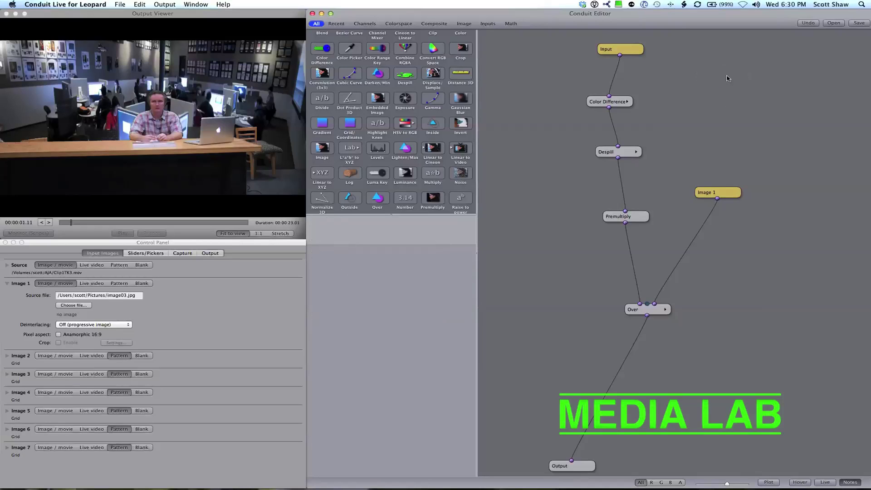
# Shift the Input node away from the key chain and set the Color Difference node's view to matte
pyautogui.click(613, 50)
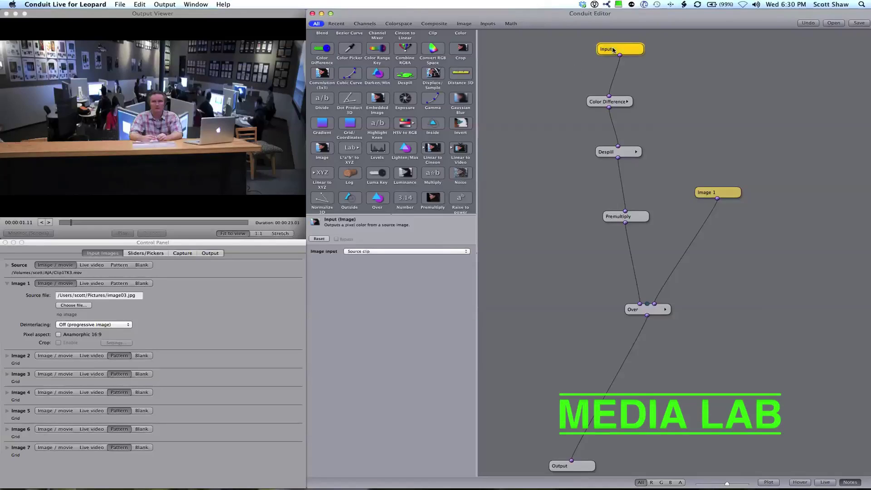
pyautogui.moveTo(615, 52); pyautogui.dragTo(576, 51)
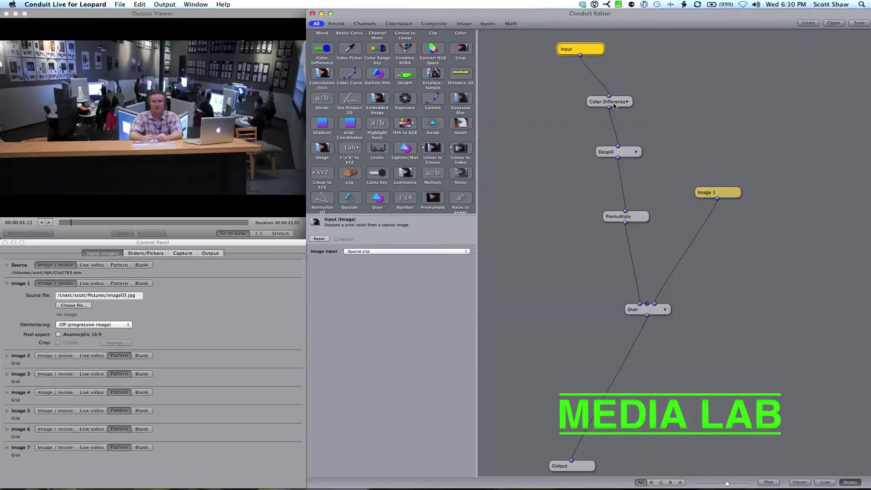
pyautogui.click(620, 102)
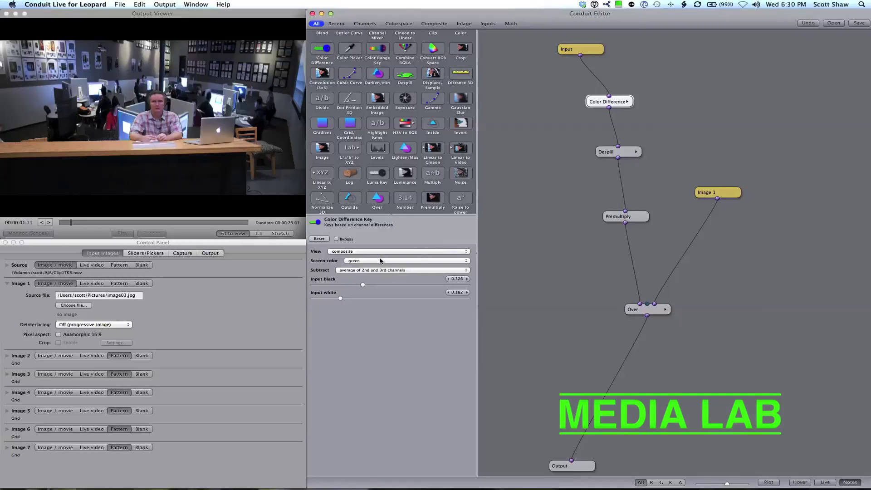
pyautogui.click(351, 251)
pyautogui.click(351, 246)
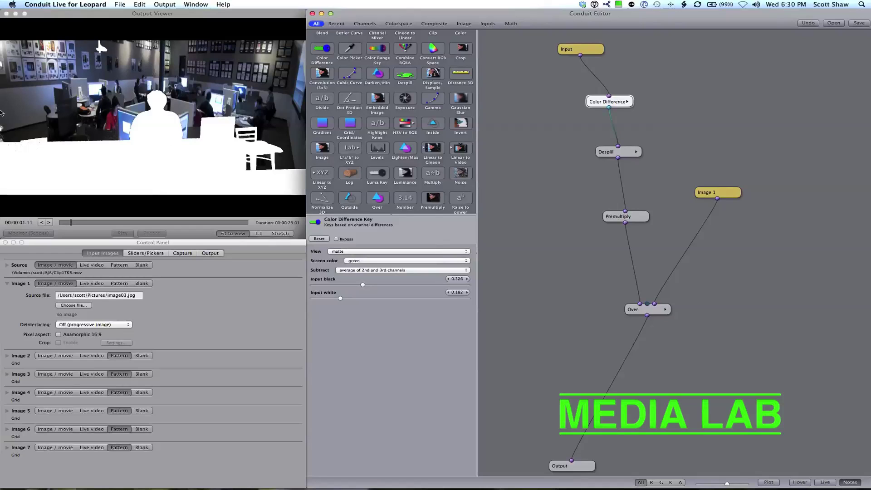
# Play the source clip in the Output Viewer to check the matte, keeping the viewer beside the editor, and stop playback
pyautogui.moveTo(101, 16)
pyautogui.mouseDown()
pyautogui.moveTo(123, 9)
pyautogui.moveTo(107, 5)
pyautogui.mouseUp()
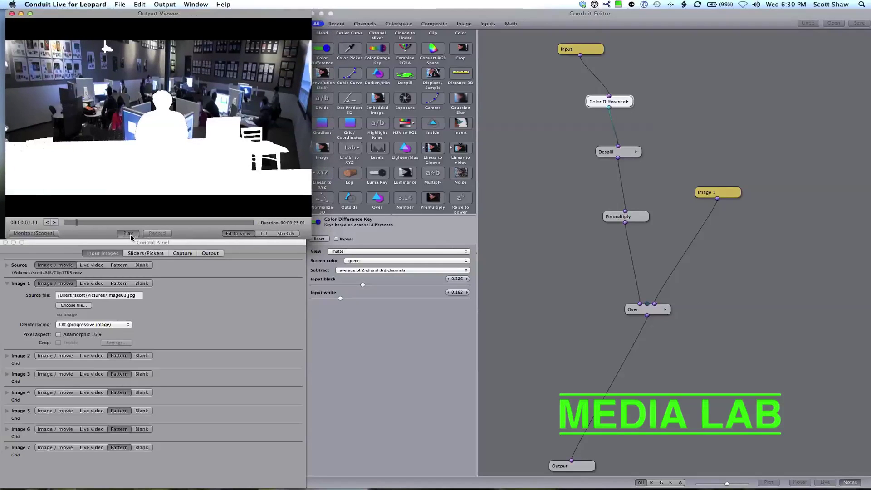
pyautogui.press('space')
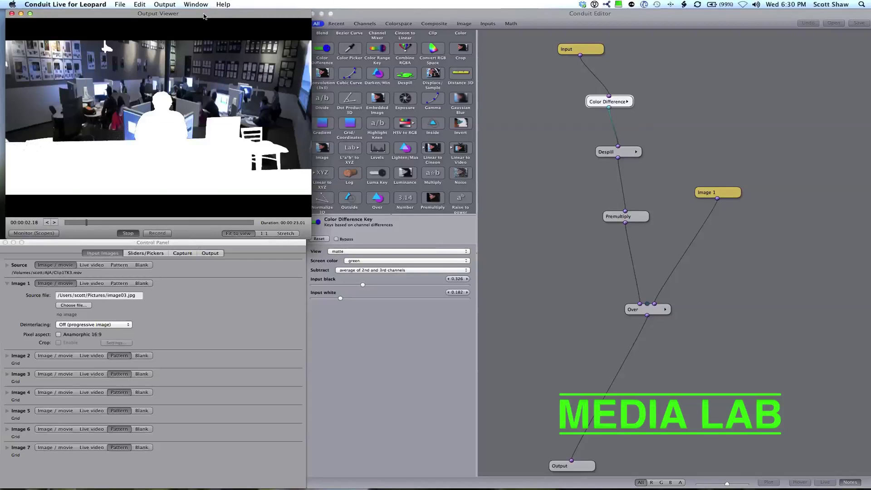
pyautogui.moveTo(205, 14); pyautogui.dragTo(200, 13)
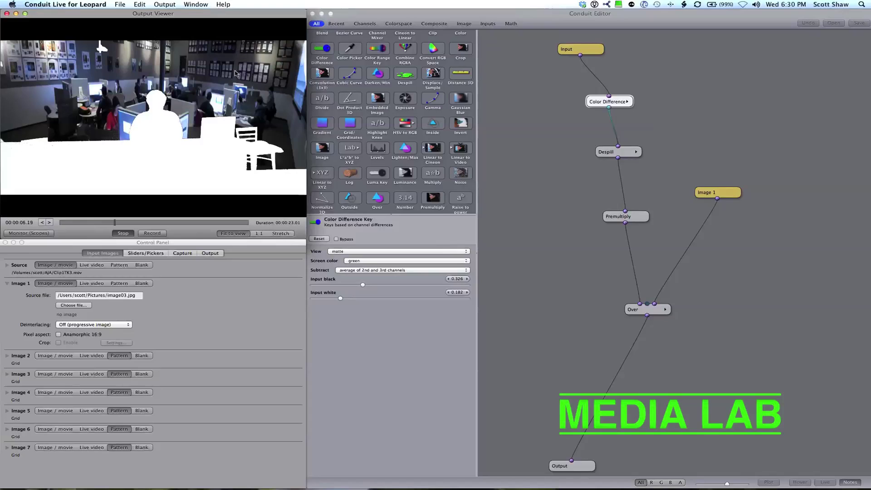
pyautogui.click(123, 235)
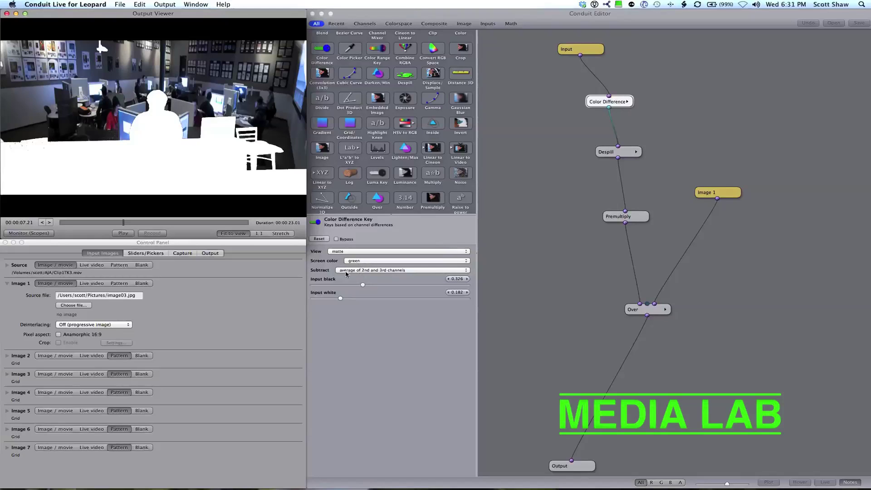
# Review the Subtract options of the Color Difference node, keeping average of 2nd and 3rd channels
pyautogui.click(346, 271)
pyautogui.click(346, 272)
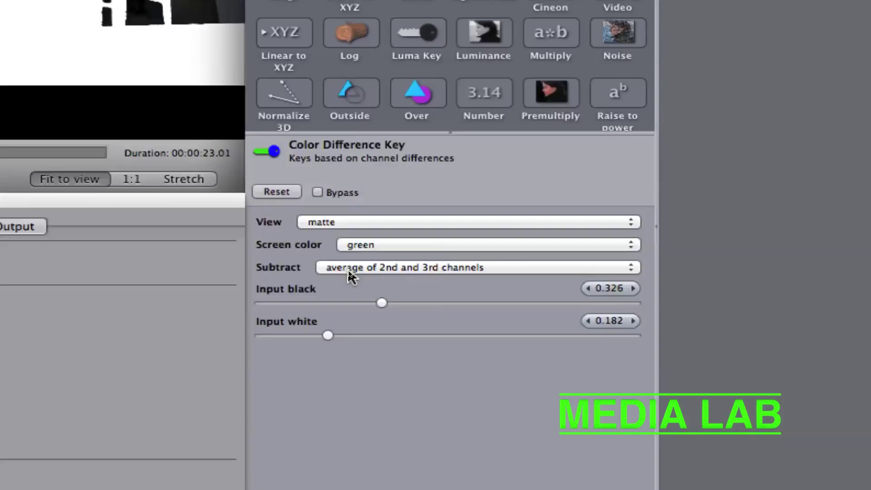
pyautogui.click(348, 268)
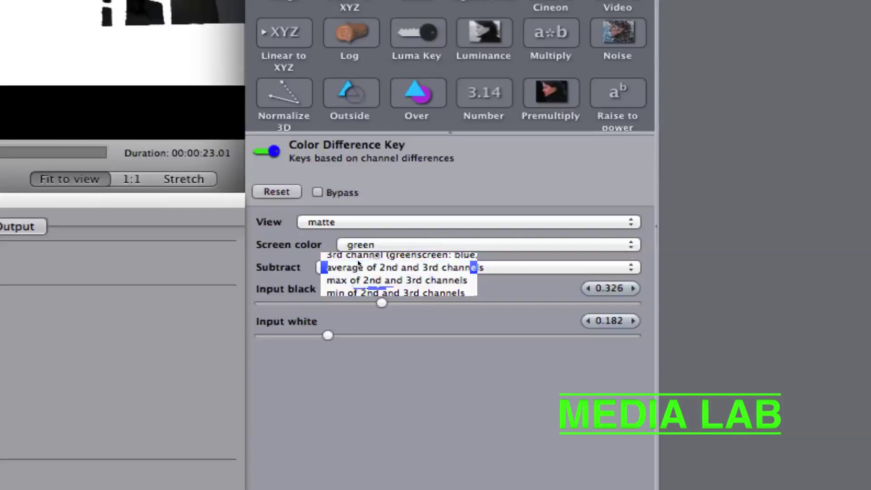
pyautogui.click(363, 265)
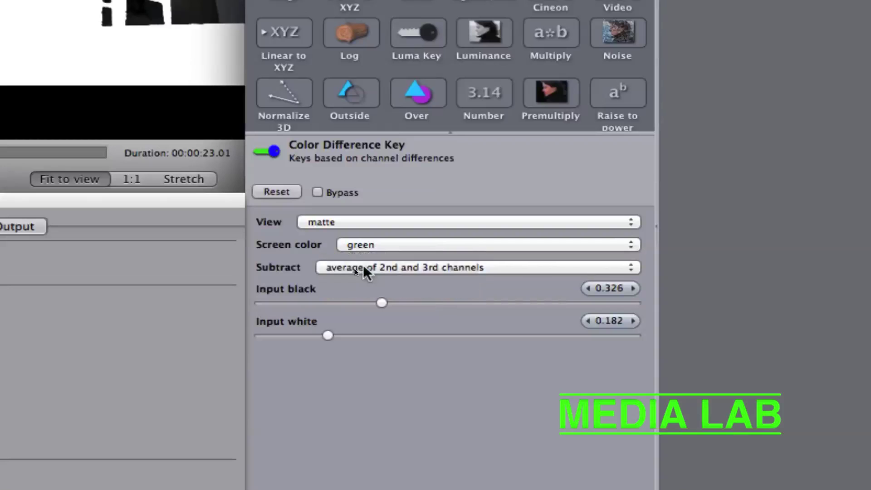
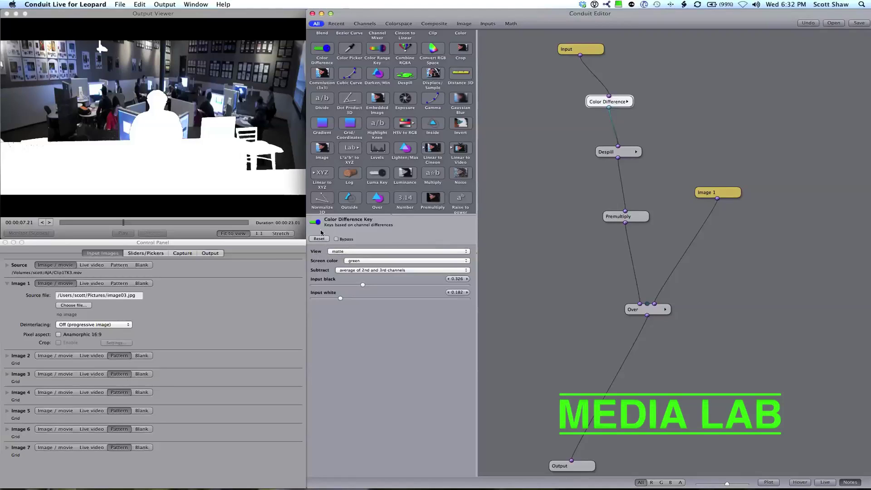
# Display the Color Difference node's matte in the Output Viewer and compare its settings with those of the Despill node
pyautogui.click(623, 151)
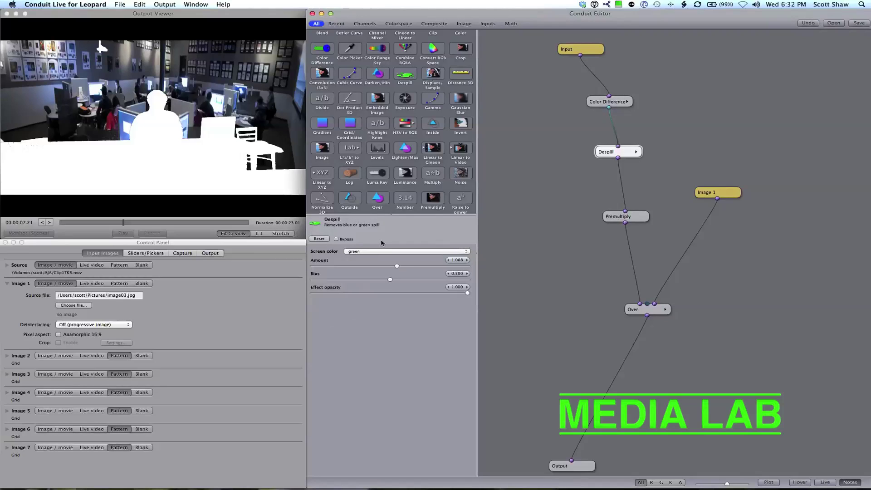
pyautogui.click(605, 101)
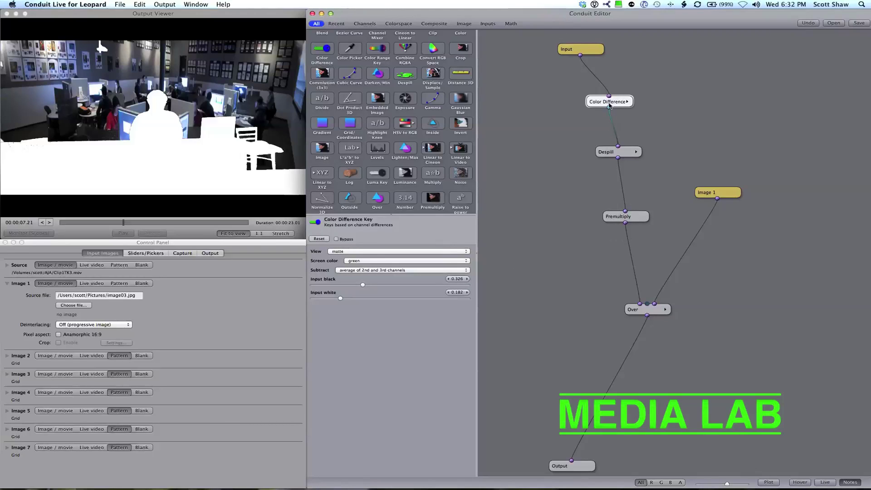
pyautogui.click(611, 105)
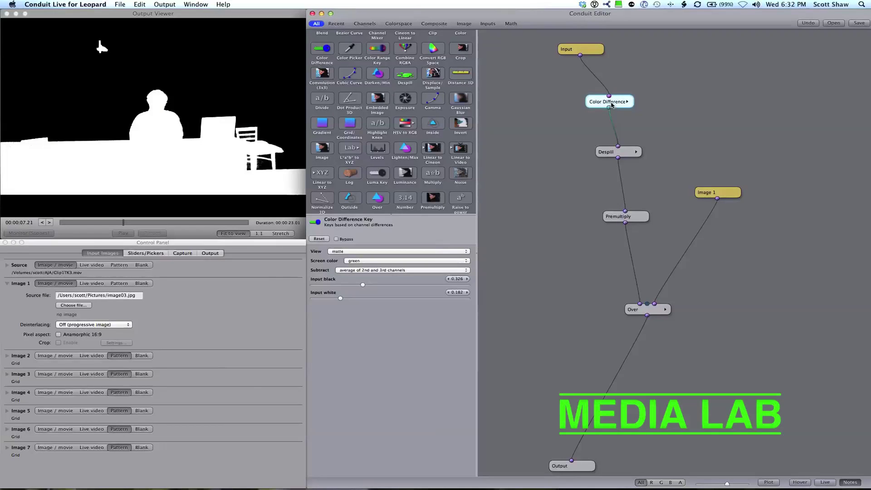
pyautogui.click(624, 153)
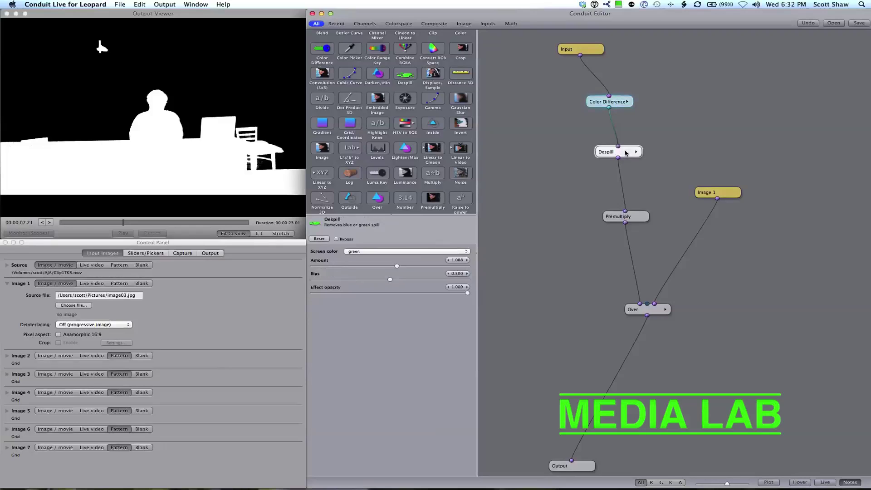
pyautogui.click(610, 103)
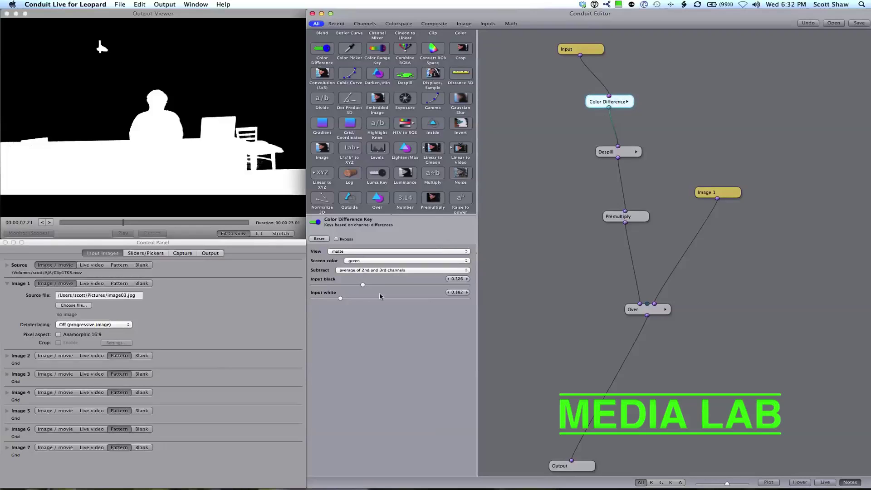
# Set the Color Difference node's view to composite, keeping the Subtract option, and display the Despill node's result in the viewer
pyautogui.click(338, 252)
pyautogui.click(350, 257)
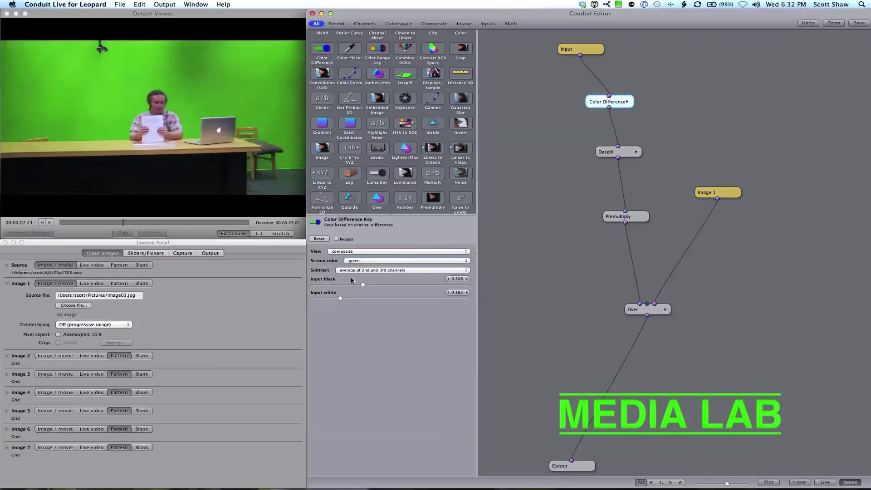
pyautogui.click(361, 271)
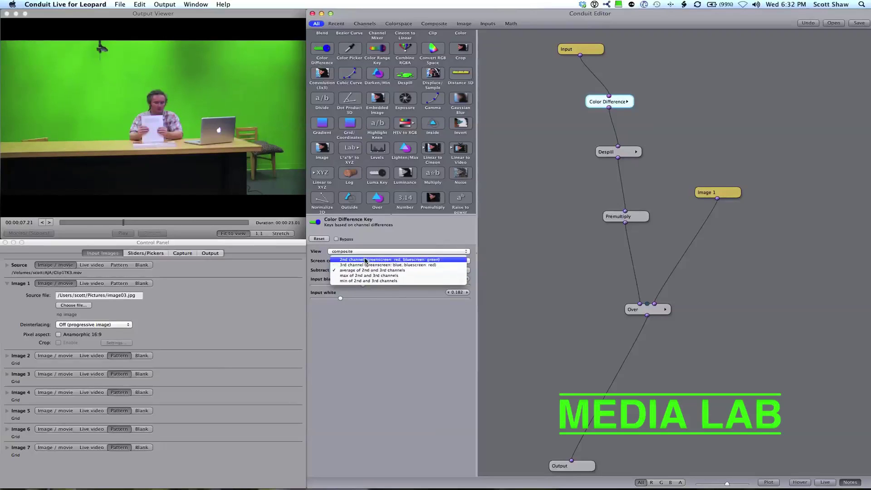
pyautogui.click(365, 270)
pyautogui.click(364, 252)
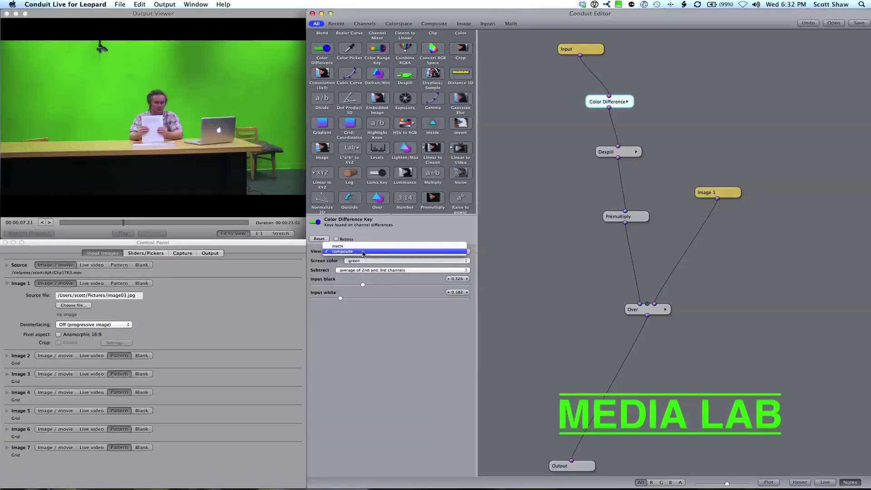
pyautogui.click(364, 253)
pyautogui.click(617, 152)
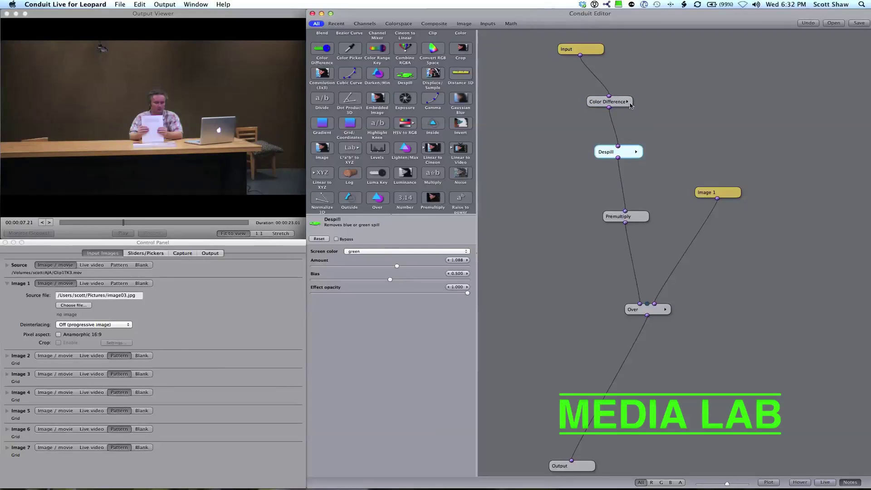
# Switch the Color Difference node's view to matte while keeping Subtract at average of 2nd and 3rd channels
pyautogui.click(613, 103)
pyautogui.click(350, 271)
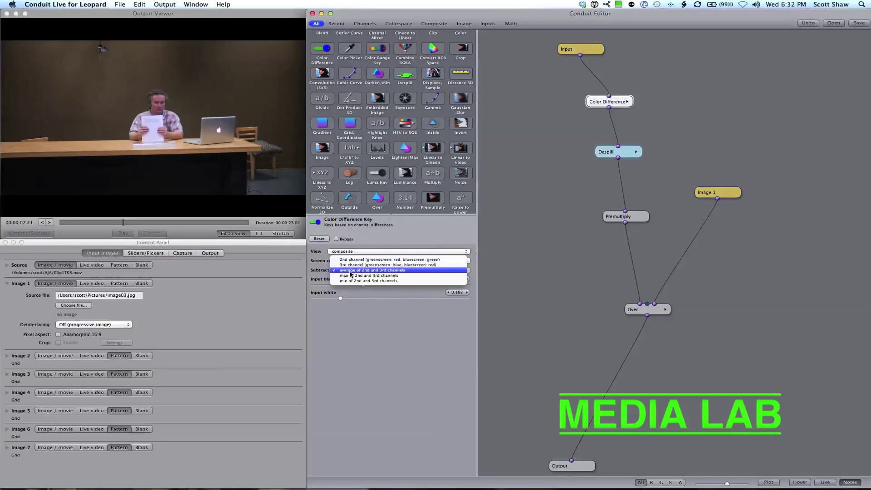
pyautogui.click(351, 272)
pyautogui.click(334, 252)
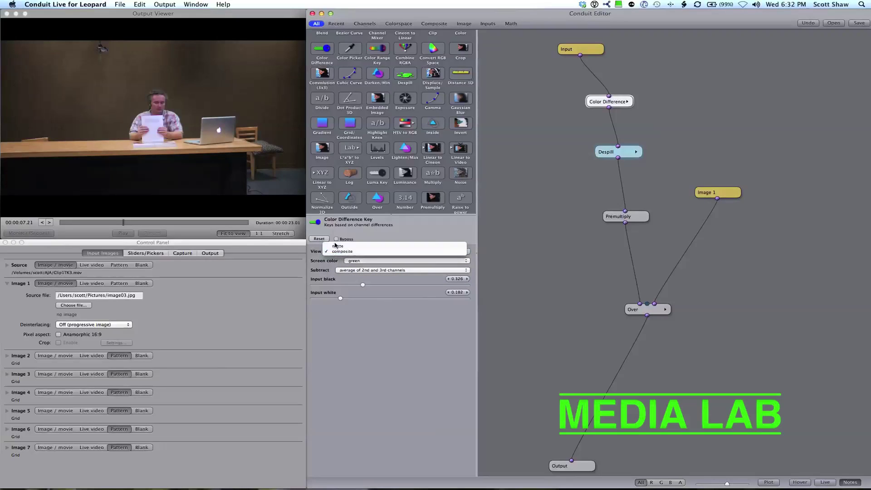
pyautogui.click(342, 245)
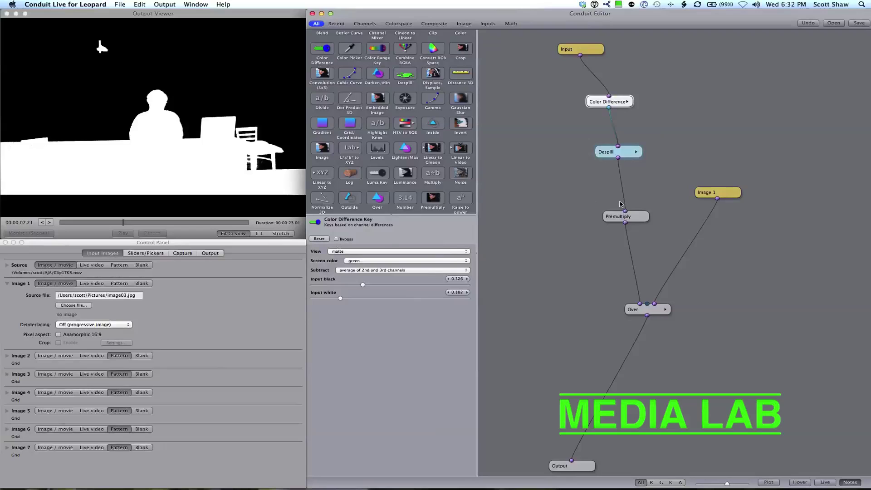
# Display the final Output node in the viewer and set the Color Difference node's view to composite
pyautogui.click(575, 470)
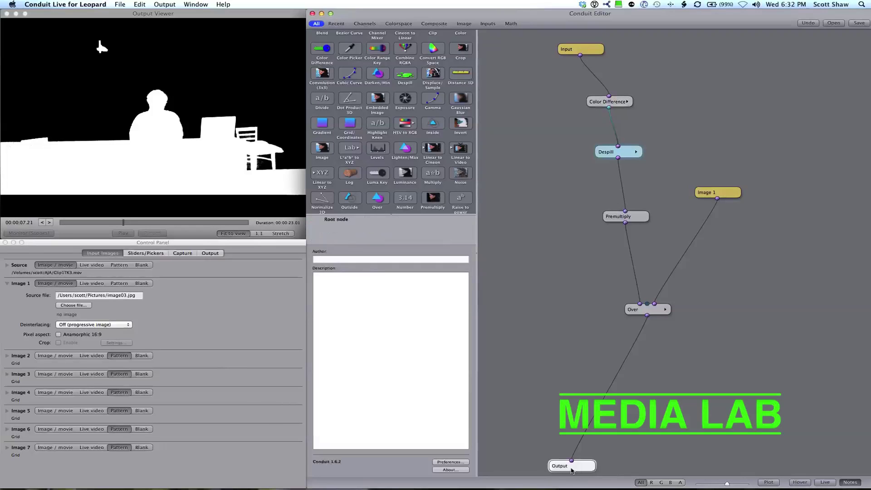
pyautogui.click(597, 102)
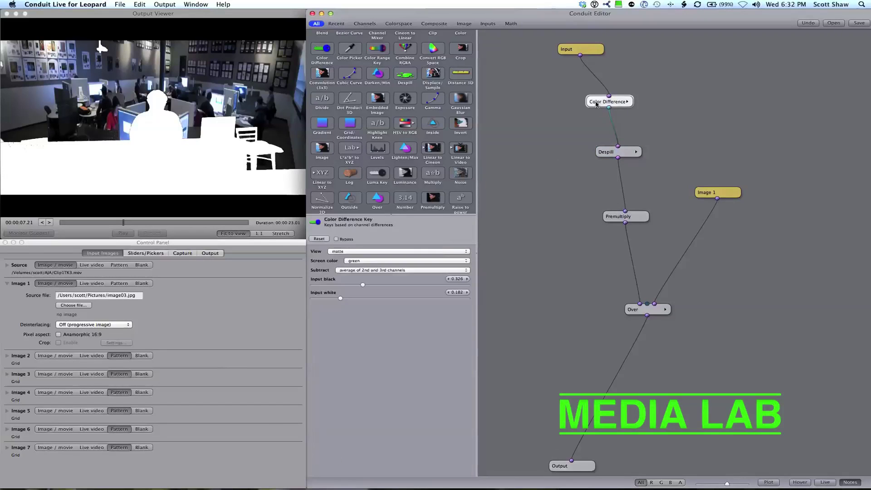
pyautogui.click(362, 251)
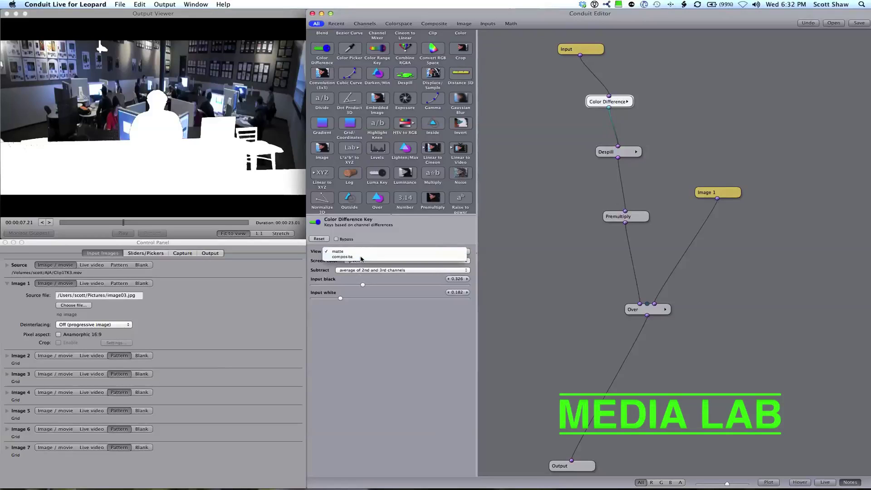
pyautogui.click(361, 257)
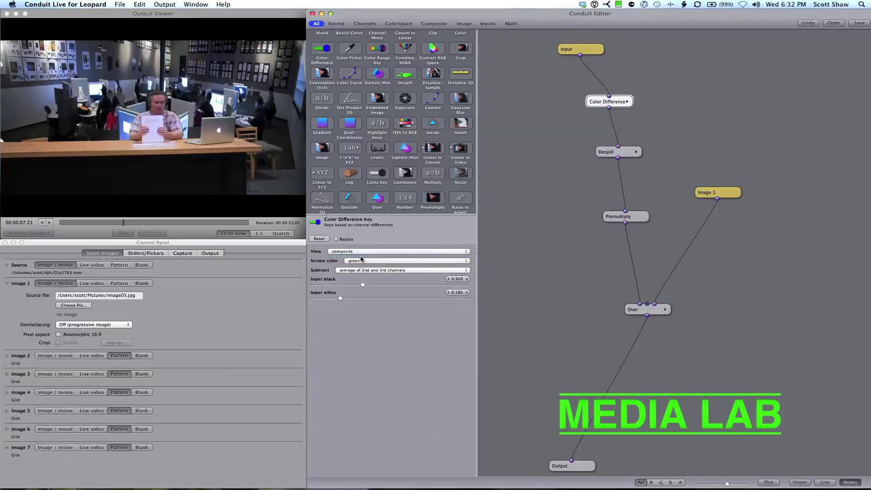
# Try the 2nd channel and 3rd channel Subtract options on the Color Difference node, returning to average of 2nd and 3rd channels
pyautogui.click(381, 271)
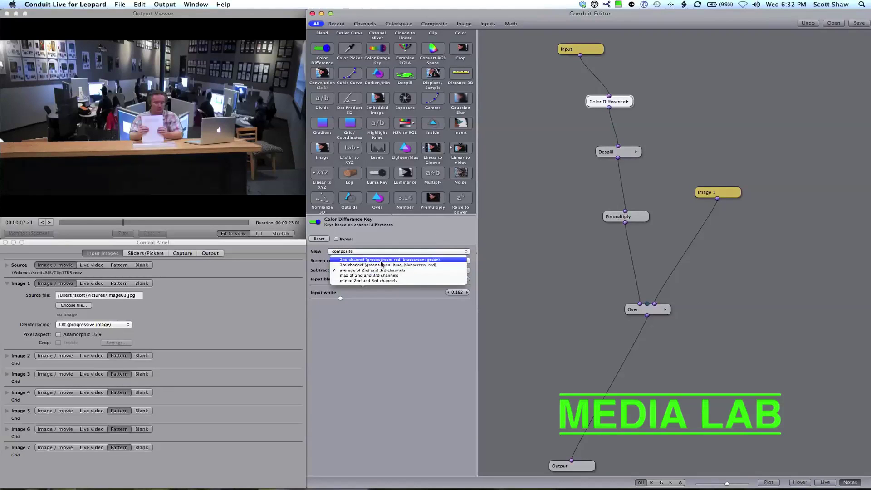
pyautogui.click(381, 261)
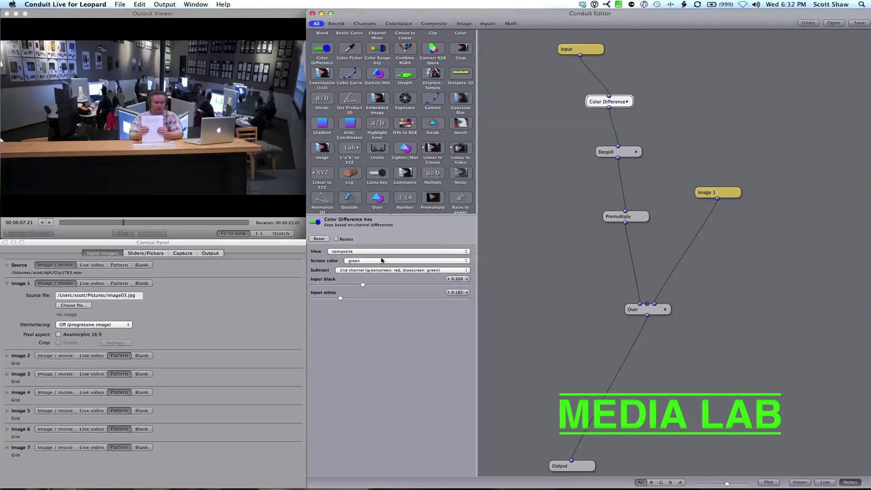
pyautogui.click(378, 274)
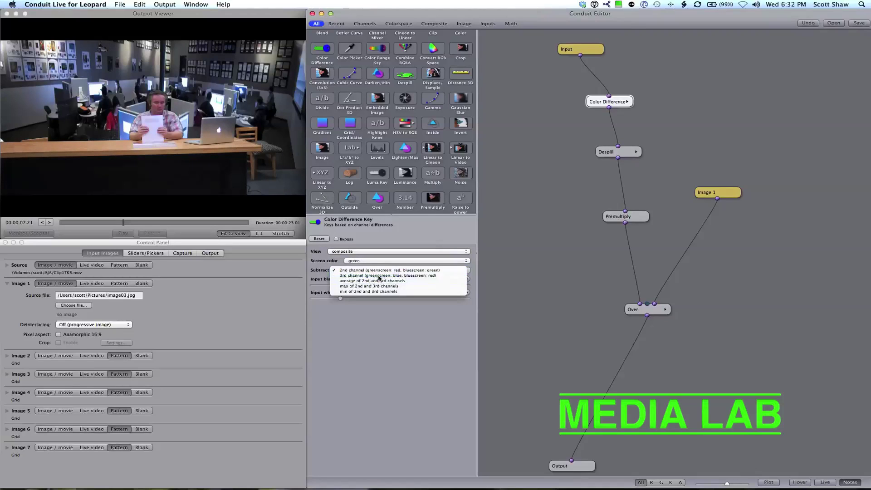
pyautogui.click(380, 278)
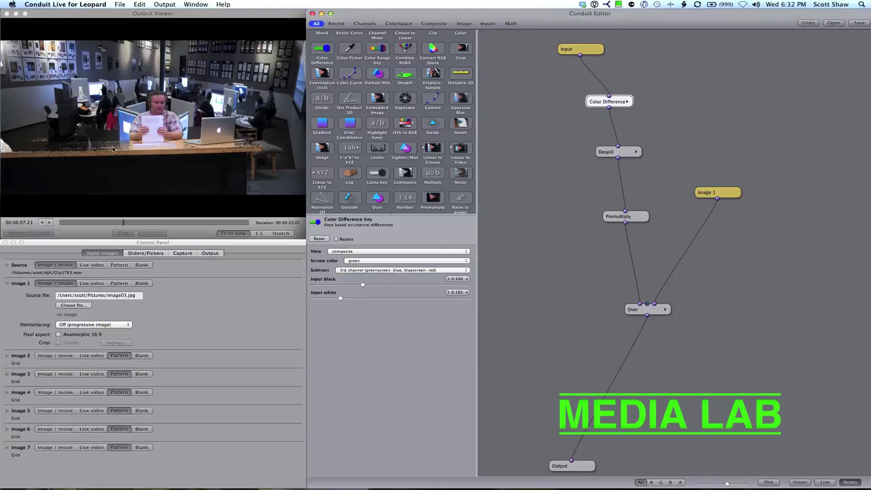
pyautogui.click(419, 271)
pyautogui.click(415, 276)
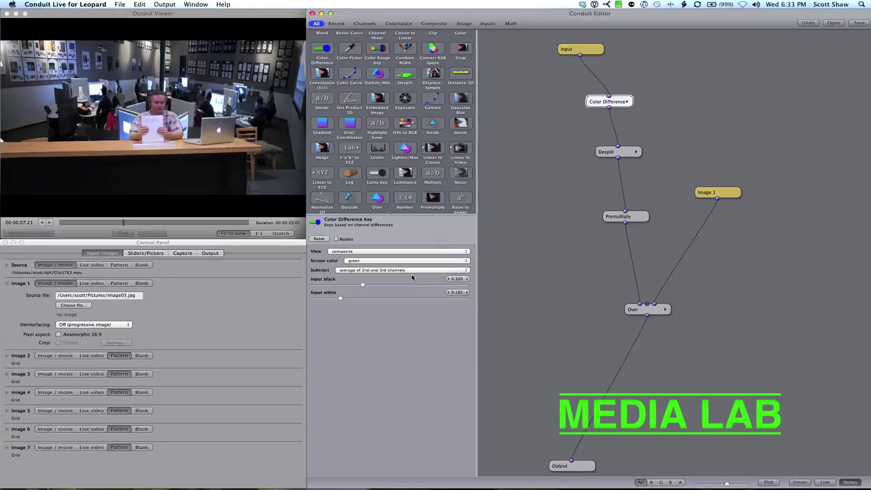
# Try the max and min of 2nd and 3rd channels Subtract options, restoring average of 2nd and 3rd channels
pyautogui.click(408, 271)
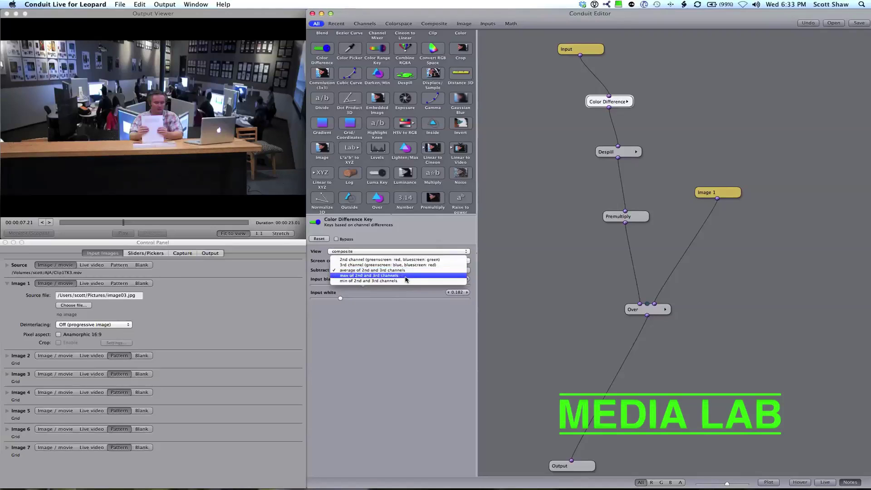
pyautogui.click(405, 276)
pyautogui.click(401, 271)
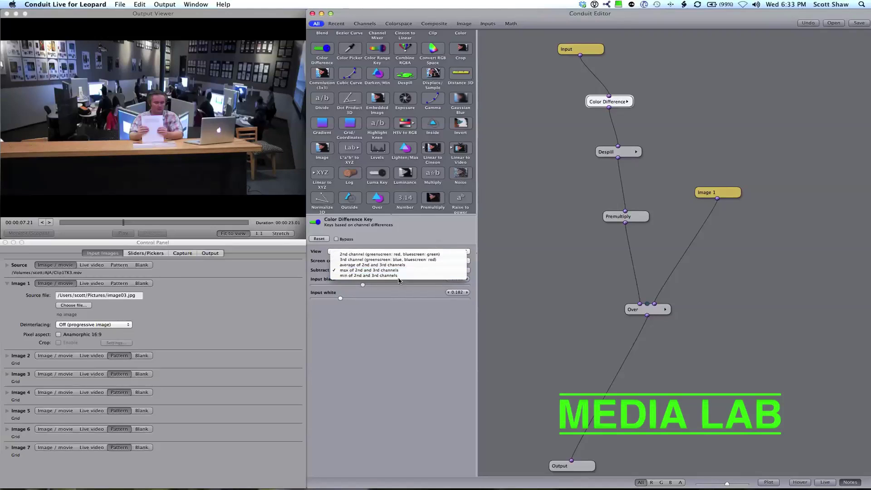
pyautogui.click(399, 277)
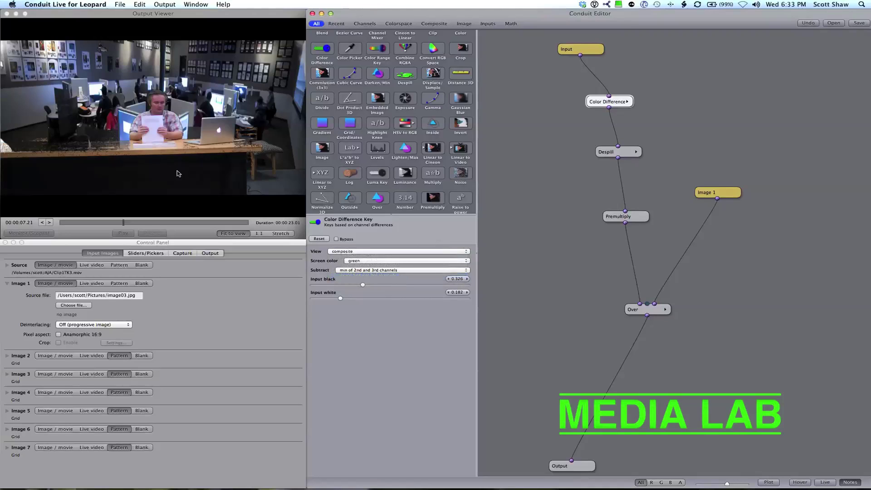
pyautogui.click(373, 270)
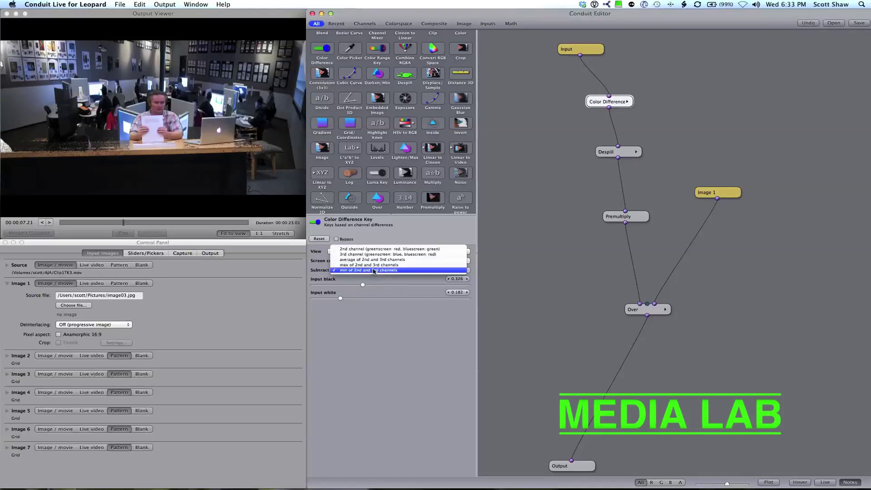
pyautogui.click(377, 260)
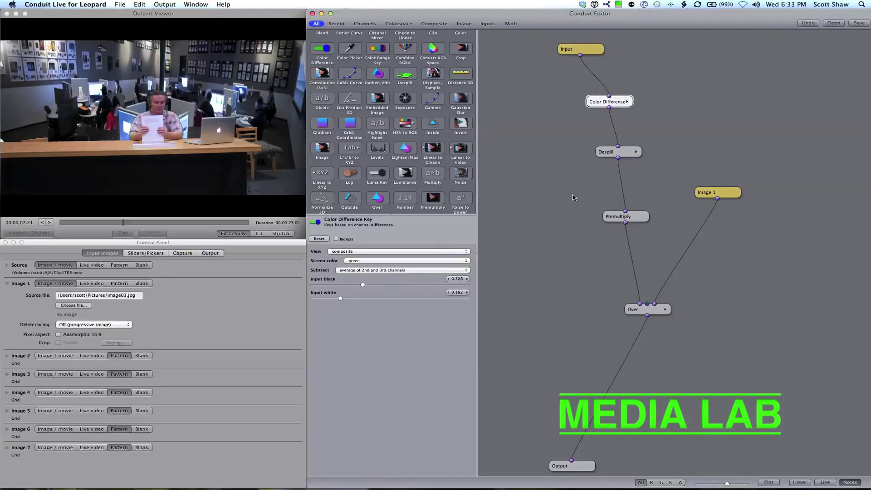
# Lower the Despill node's amount to 0 for comparison and raise it to 1.231
pyautogui.click(608, 154)
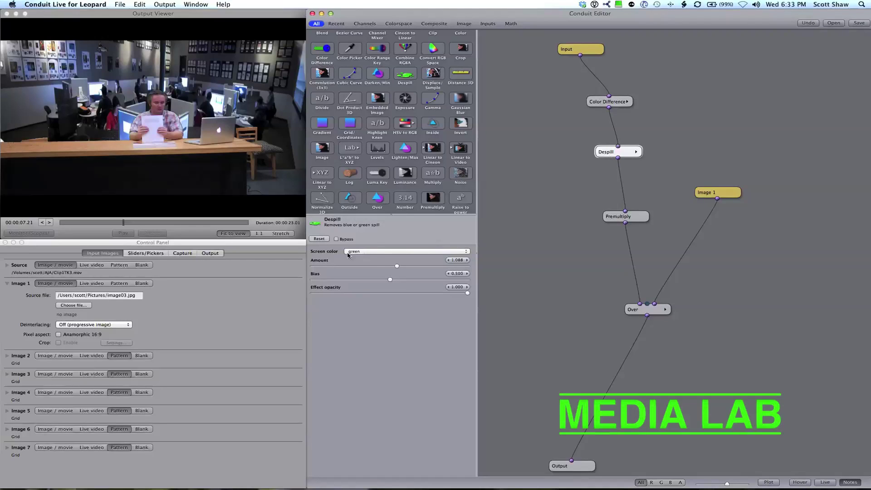
pyautogui.moveTo(395, 268); pyautogui.dragTo(288, 268)
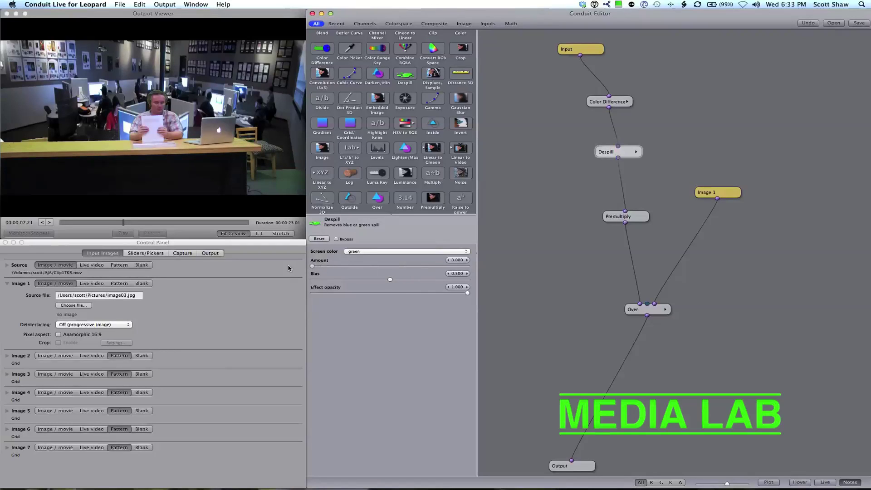
pyautogui.moveTo(387, 270); pyautogui.dragTo(393, 264)
# Toggle the Despill node's bypass repeatedly to compare the composite with and without spill removal, leaving the node active
pyautogui.click(336, 239)
pyautogui.click(337, 239)
pyautogui.click(336, 239)
pyautogui.click(336, 239)
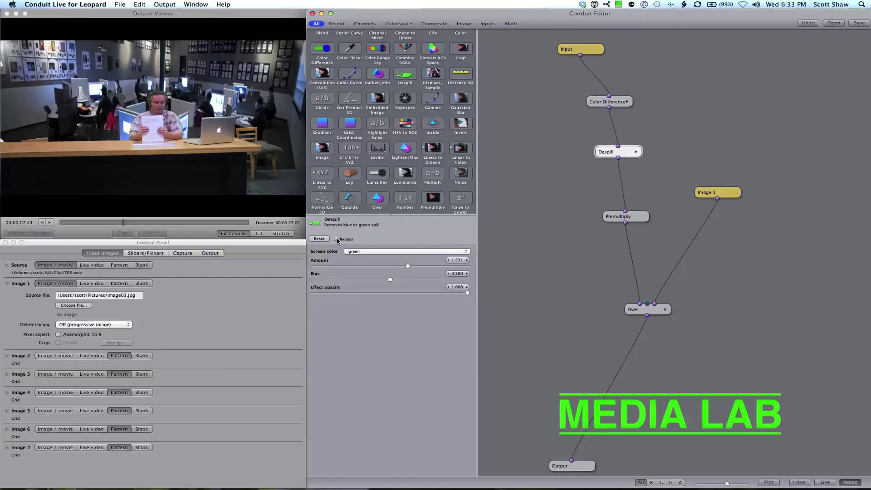
pyautogui.click(336, 239)
pyautogui.click(336, 239)
pyautogui.click(336, 239)
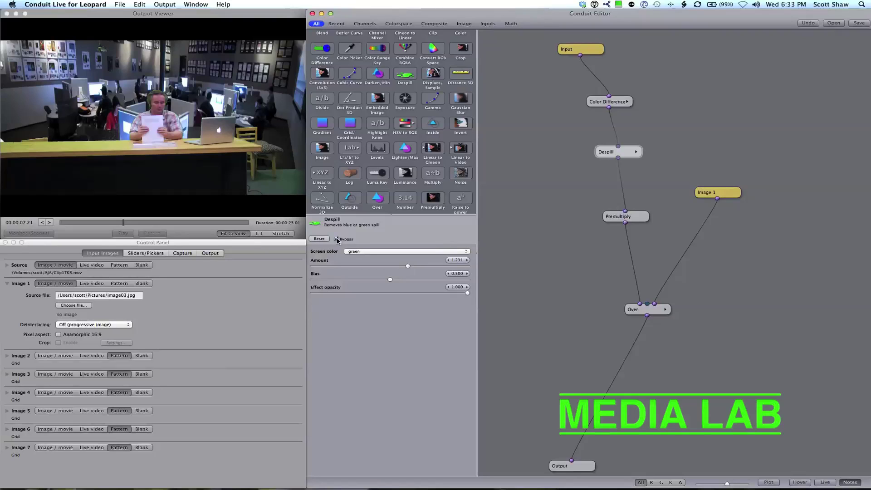
pyautogui.click(337, 239)
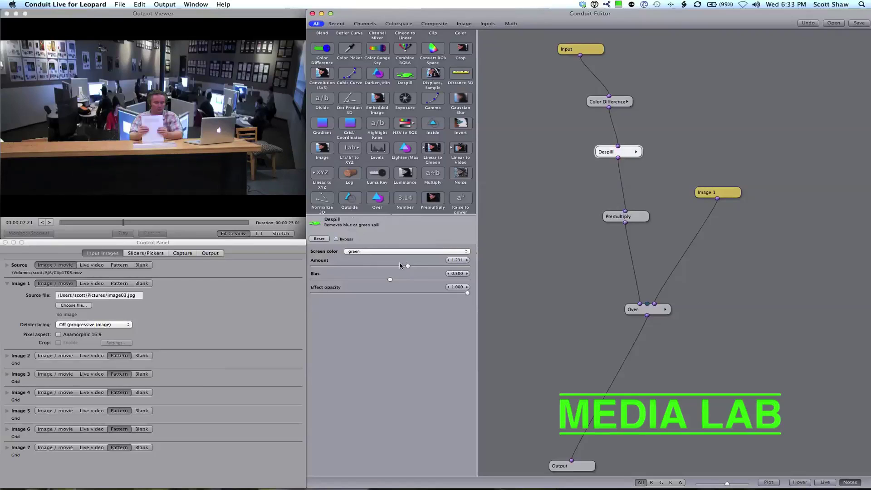
# Bypass and reactivate the Despill node to compare spill removal, and inspect the Premultiply node's settings
pyautogui.click(337, 239)
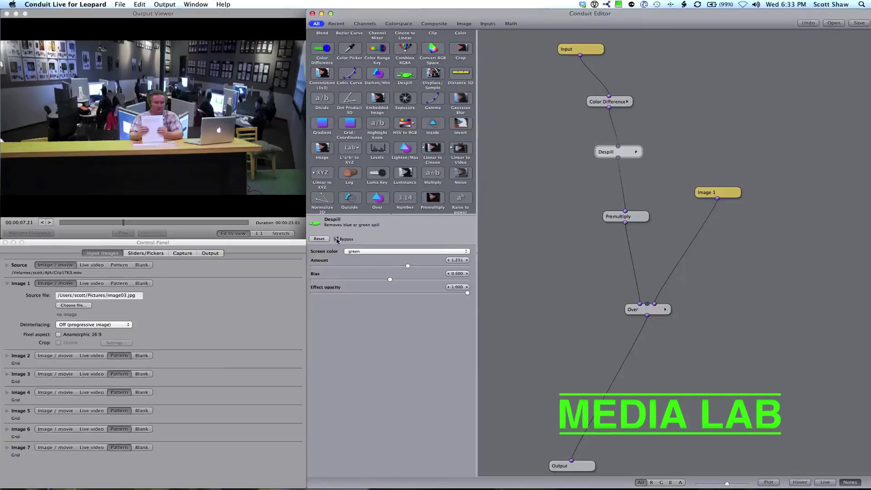
pyautogui.click(336, 240)
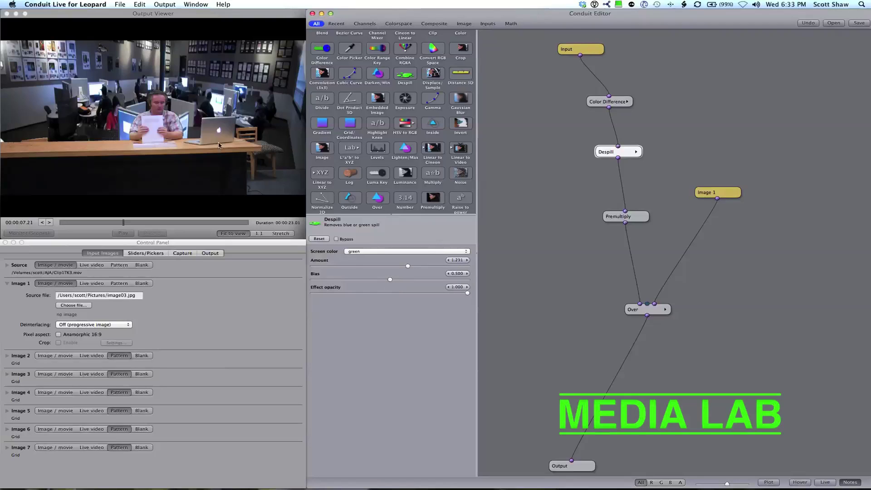
pyautogui.click(621, 217)
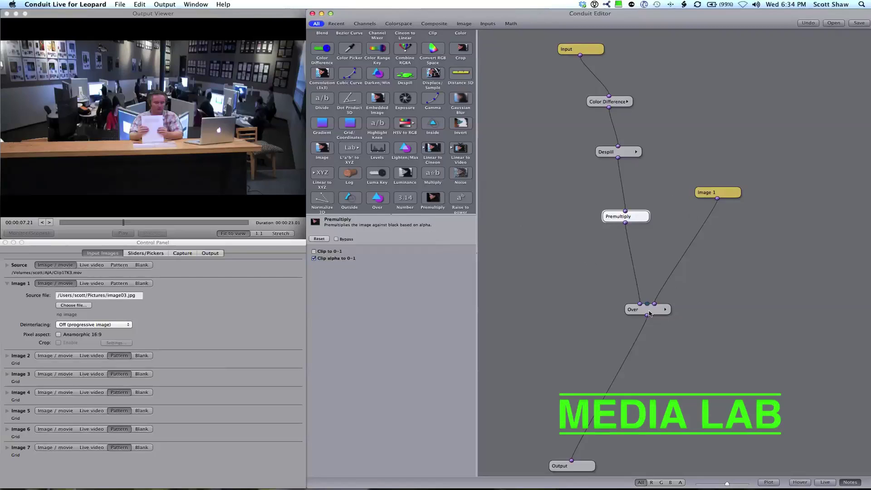
# Move the Over and Image 1 nodes higher in the graph and check the Over node's foreground opacity input
pyautogui.moveTo(649, 315); pyautogui.dragTo(659, 282)
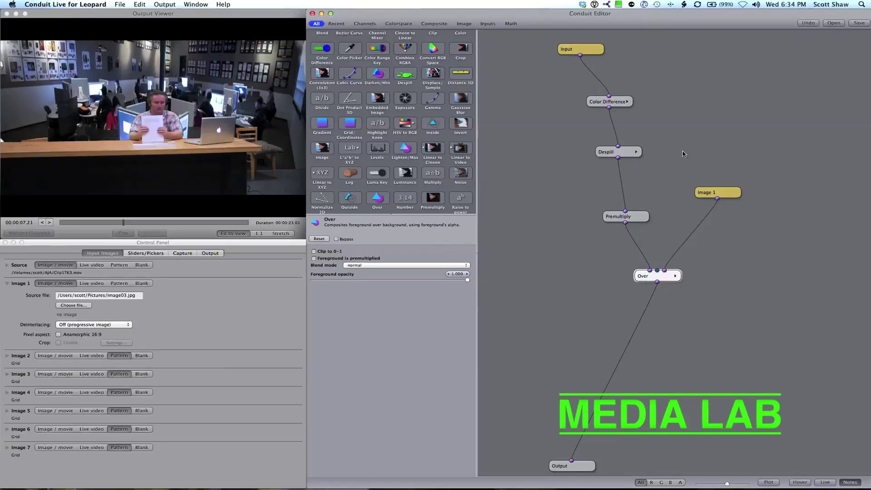
pyautogui.moveTo(723, 195); pyautogui.dragTo(712, 125)
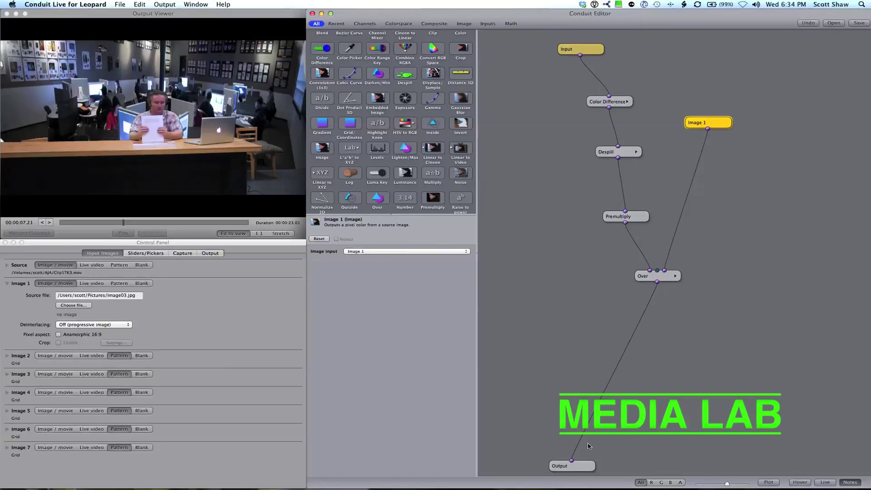
pyautogui.click(575, 470)
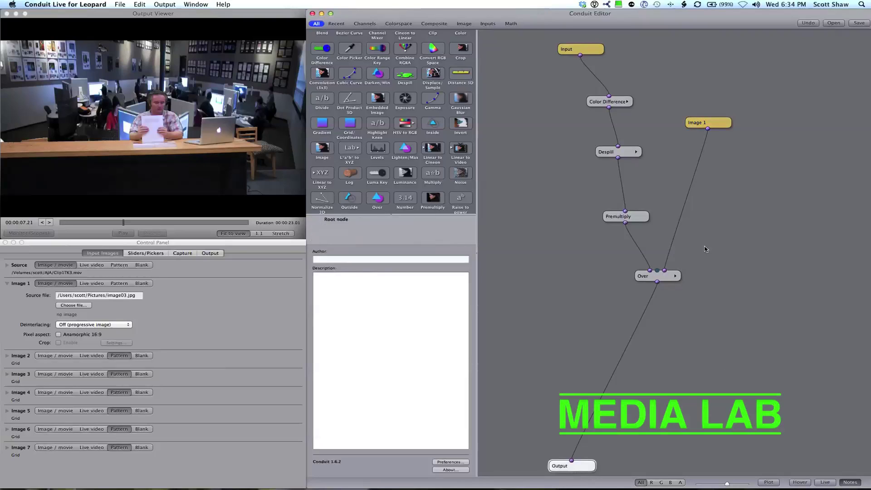
pyautogui.click(676, 278)
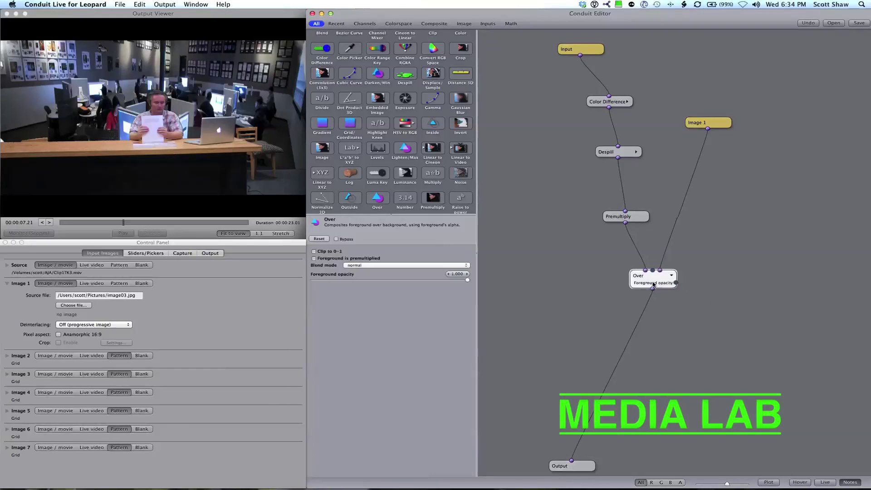
pyautogui.moveTo(658, 280); pyautogui.dragTo(662, 281)
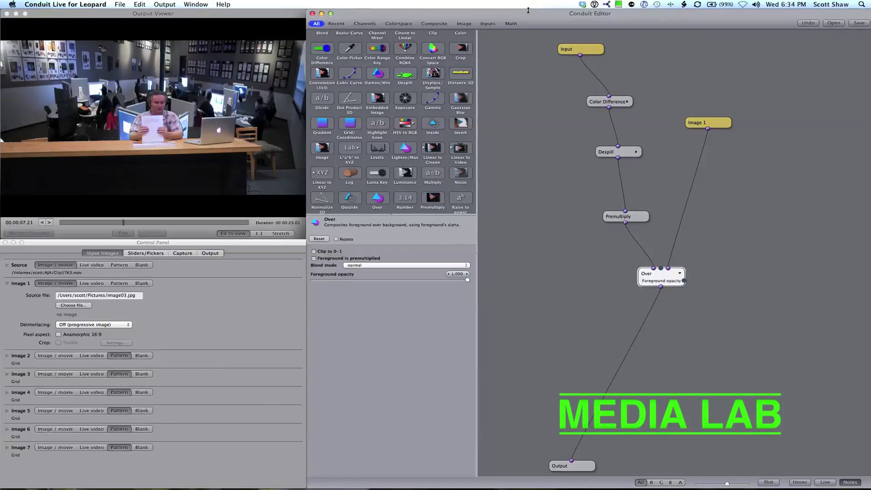
pyautogui.moveTo(580, 55); pyautogui.dragTo(684, 281)
pyautogui.click(680, 274)
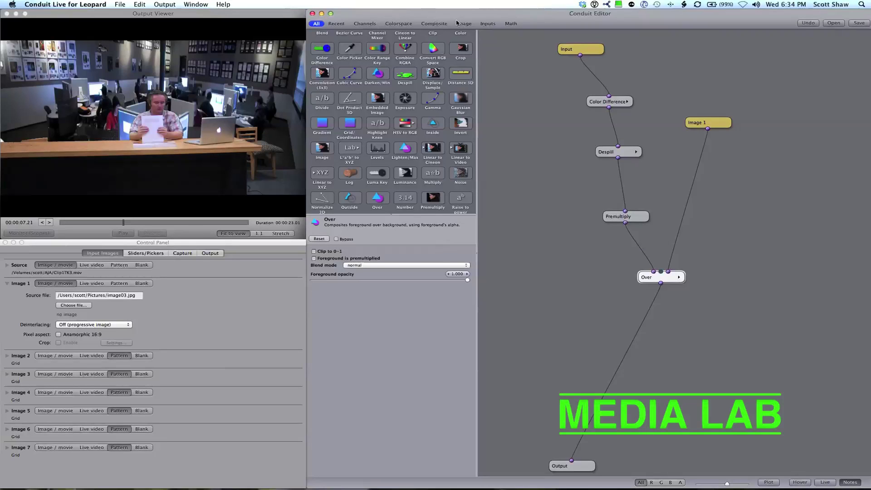
# Add a Separate RGBA node fed by Input, shifting the existing keying chain aside to make room
pyautogui.click(510, 23)
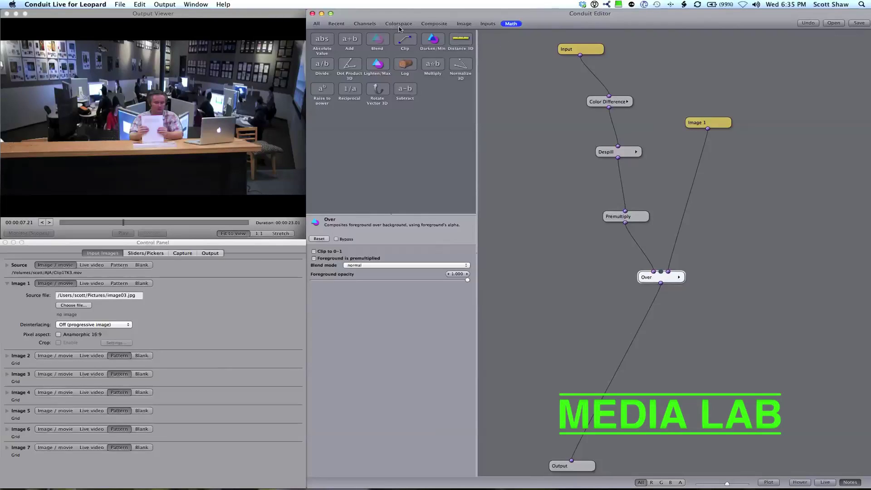
pyautogui.click(435, 25)
pyautogui.click(391, 25)
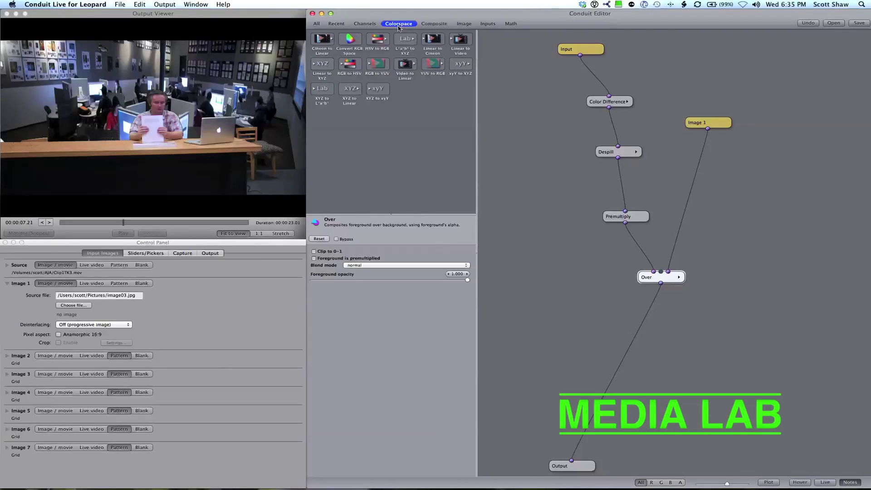
pyautogui.click(363, 25)
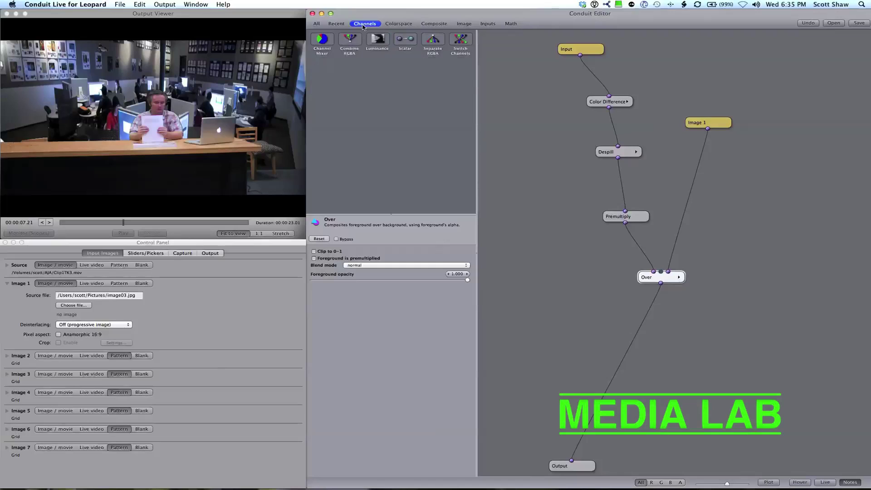
pyautogui.moveTo(436, 52); pyautogui.dragTo(781, 323)
pyautogui.moveTo(609, 101); pyautogui.dragTo(737, 91)
pyautogui.moveTo(494, 96); pyautogui.dragTo(532, 98)
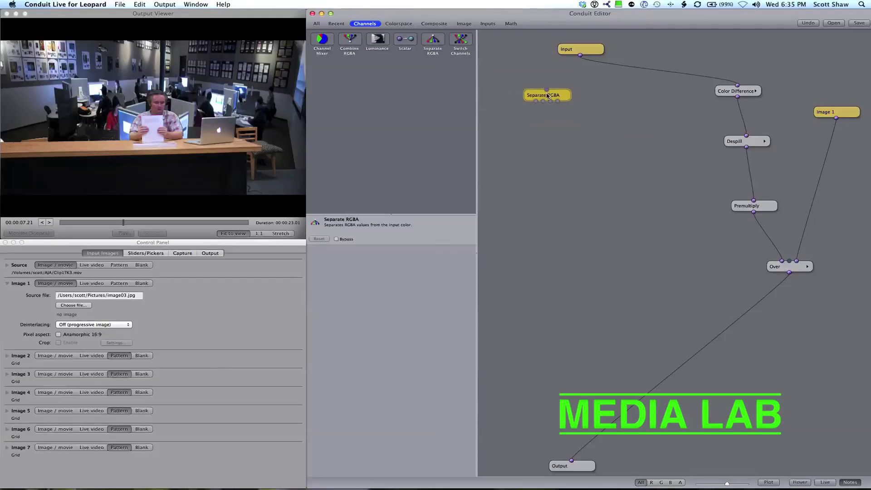
pyautogui.moveTo(580, 56); pyautogui.dragTo(539, 101)
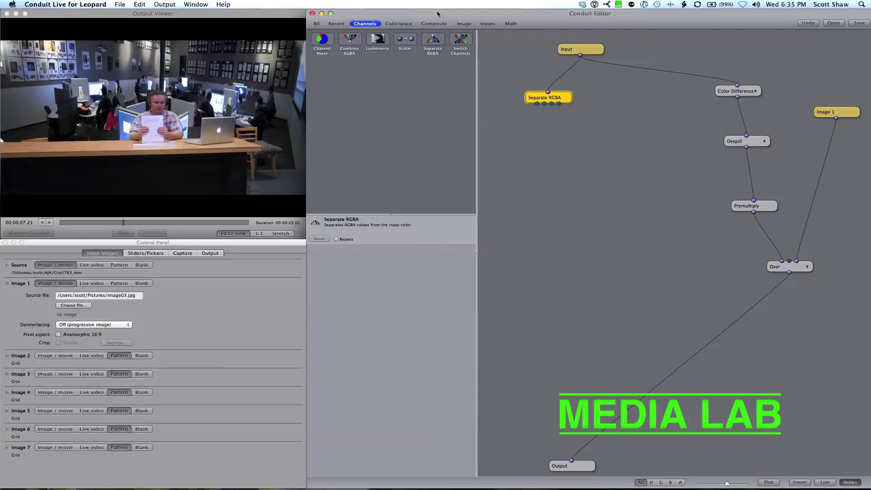
# Add a Subtract node, connect Separate RGBA's red output to its first input and blue to its second, and preview it
pyautogui.click(507, 26)
pyautogui.moveTo(406, 89); pyautogui.dragTo(539, 161)
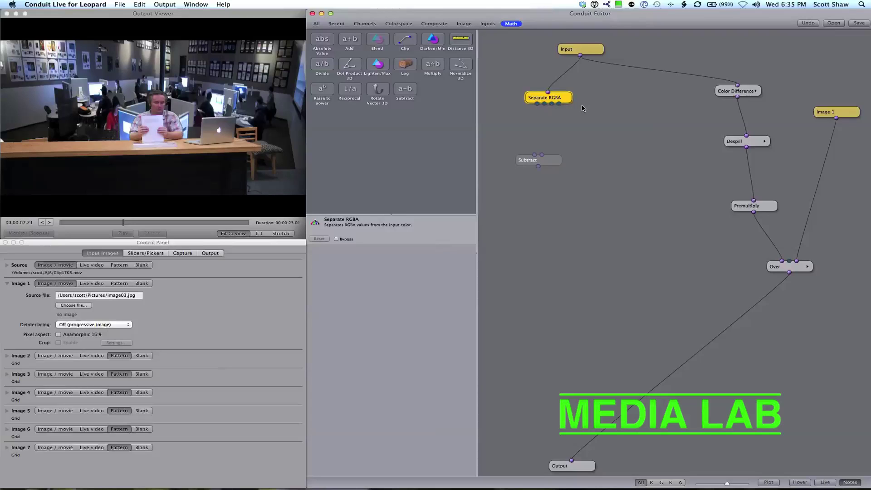
pyautogui.click(557, 101)
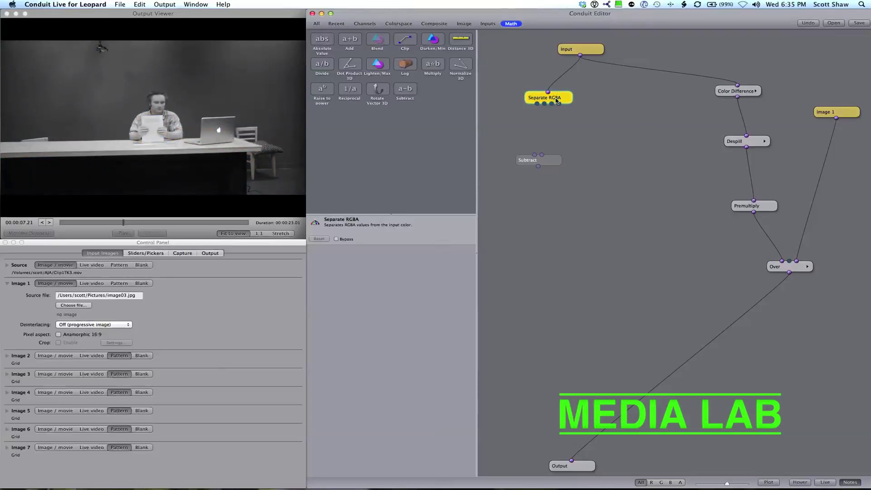
pyautogui.click(557, 101)
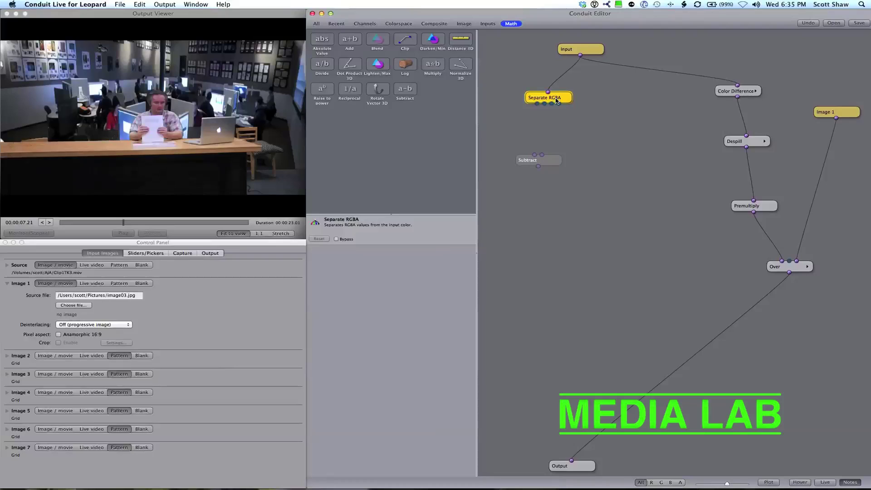
pyautogui.moveTo(537, 104); pyautogui.dragTo(534, 155)
pyautogui.moveTo(552, 104); pyautogui.dragTo(541, 155)
pyautogui.click(550, 164)
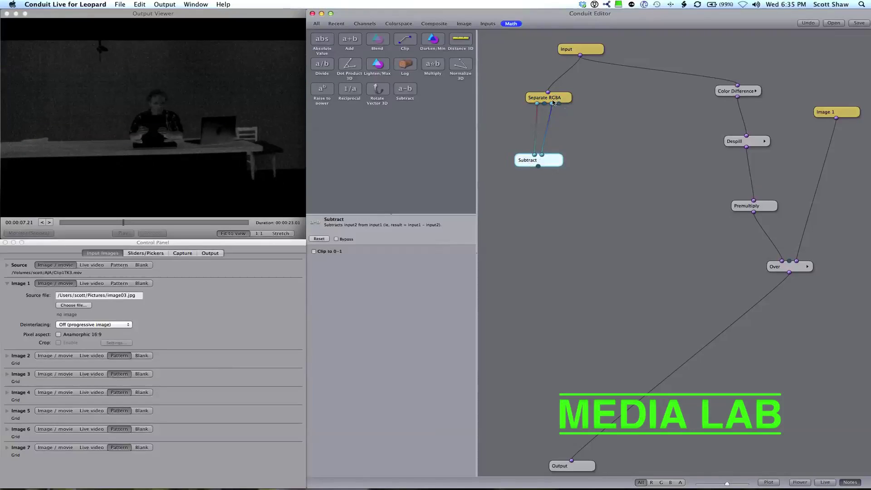
# Rewire the Subtract node so Separate RGBA's green output feeds its first input and red feeds its second
pyautogui.moveTo(544, 104); pyautogui.dragTo(543, 162)
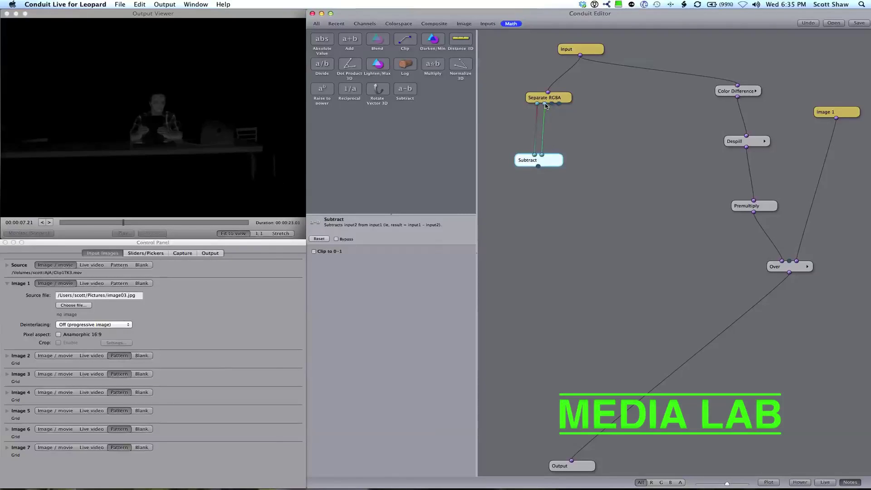
pyautogui.moveTo(545, 104); pyautogui.dragTo(533, 158)
pyautogui.moveTo(535, 158); pyautogui.dragTo(536, 155)
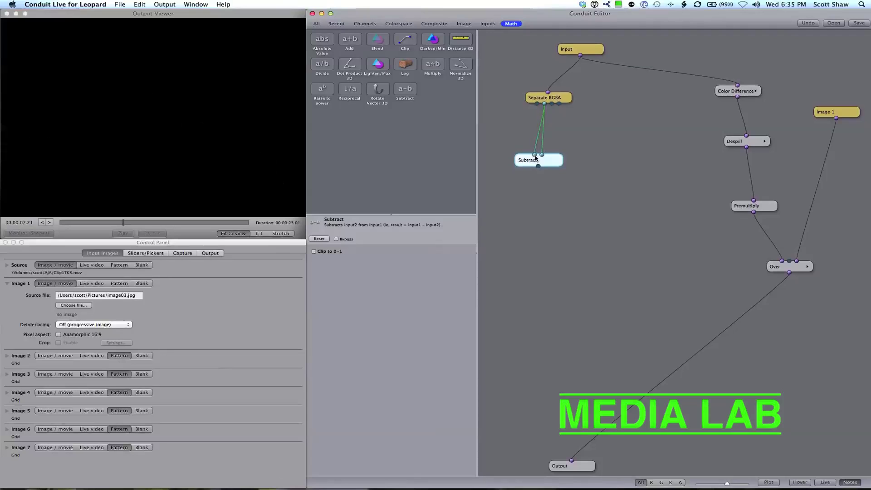
pyautogui.moveTo(538, 104); pyautogui.dragTo(541, 155)
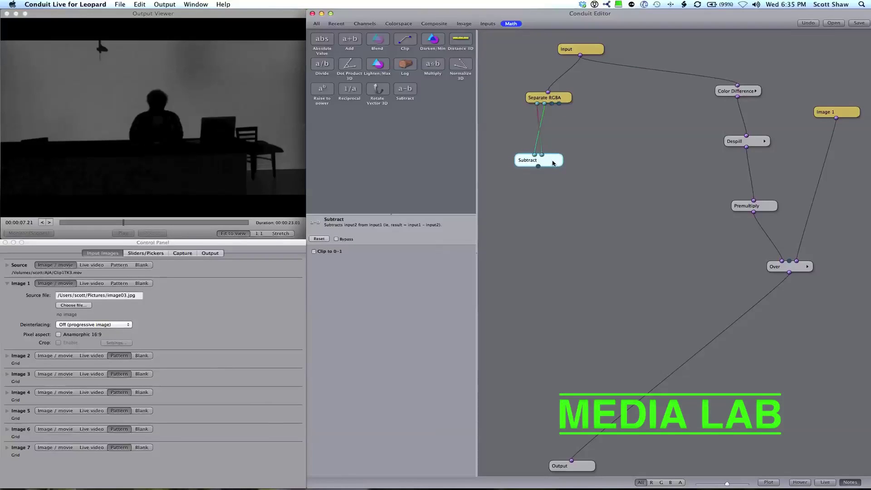
pyautogui.moveTo(553, 163); pyautogui.dragTo(552, 152)
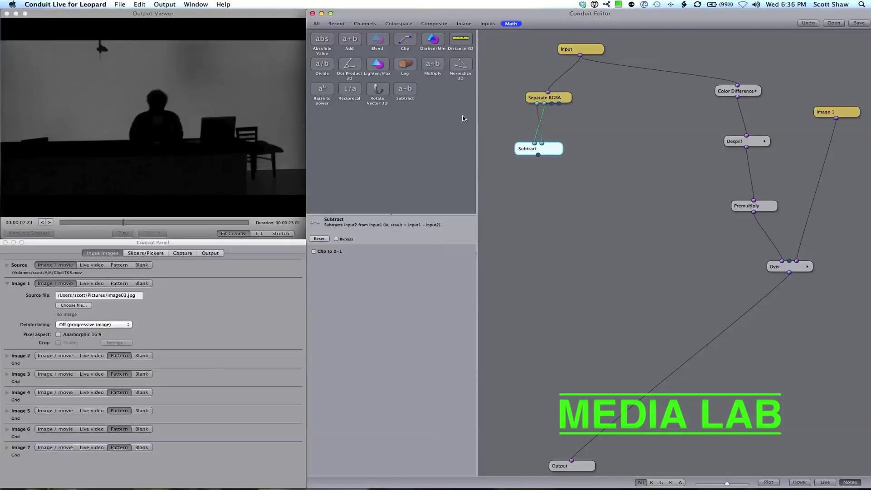
# Add a Levels node fed by the Subtract node and set its gamma to 1.958
pyautogui.click(364, 23)
pyautogui.click(337, 23)
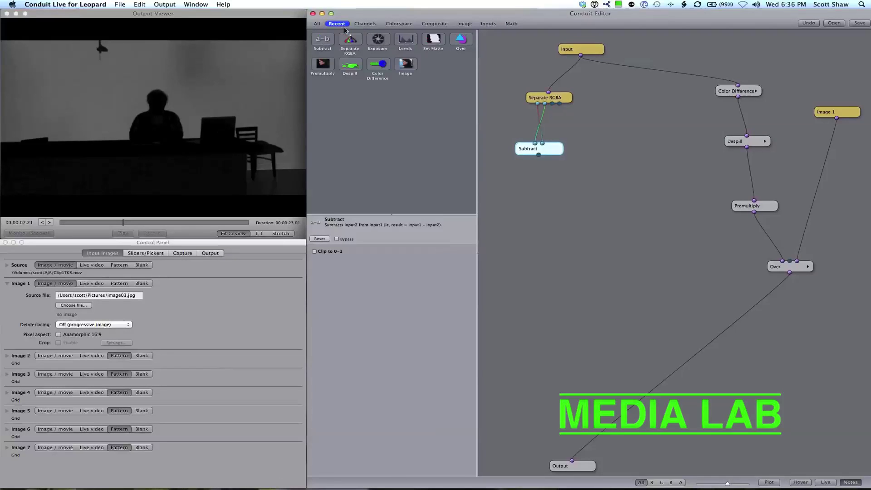
pyautogui.moveTo(406, 39); pyautogui.dragTo(561, 201)
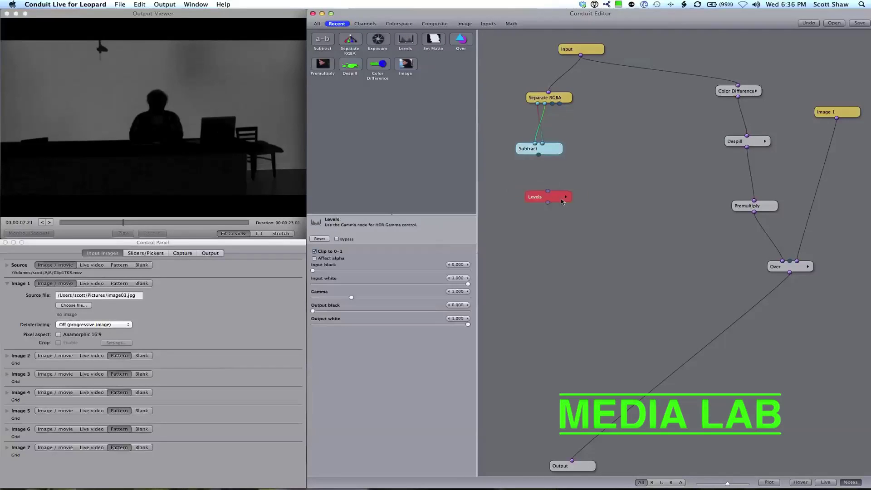
pyautogui.moveTo(538, 154); pyautogui.dragTo(565, 201)
pyautogui.moveTo(313, 271)
pyautogui.mouseDown()
pyautogui.moveTo(323, 271)
pyautogui.moveTo(313, 271)
pyautogui.mouseUp()
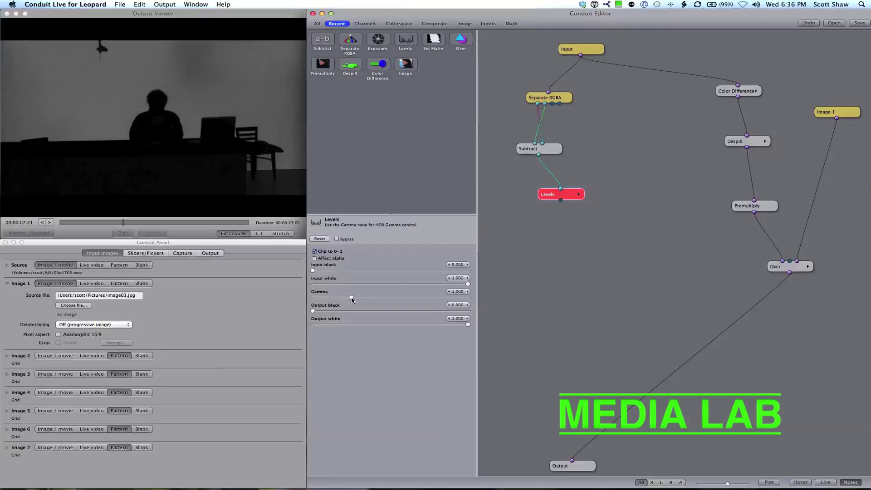
pyautogui.moveTo(352, 299); pyautogui.dragTo(388, 299)
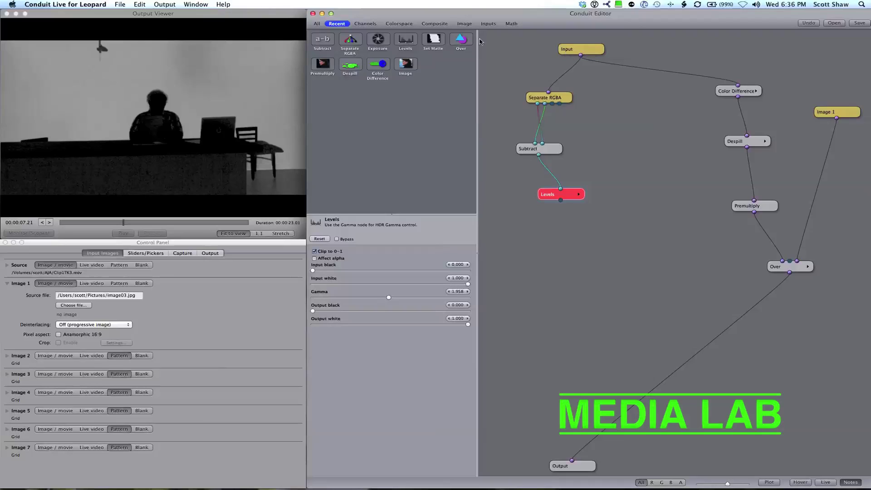
# Add a second Subtract node with Input as its first input and Levels as its second, and preview it
pyautogui.click(507, 25)
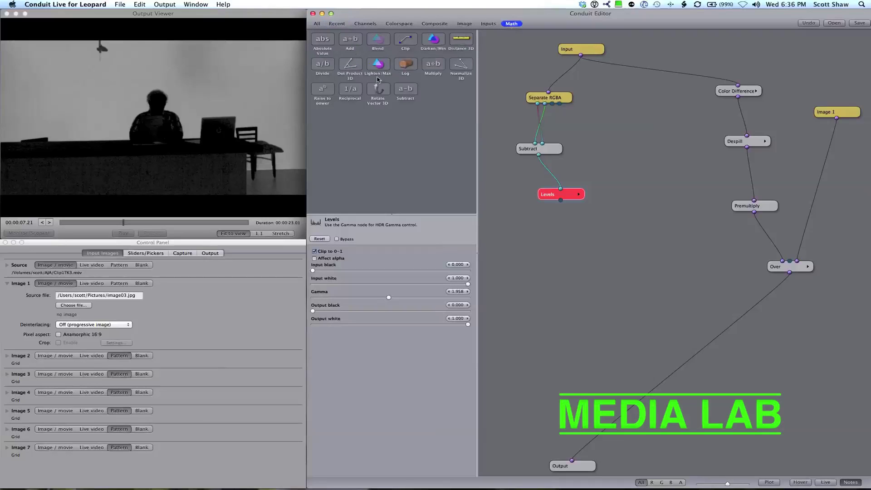
pyautogui.moveTo(412, 89); pyautogui.dragTo(601, 279)
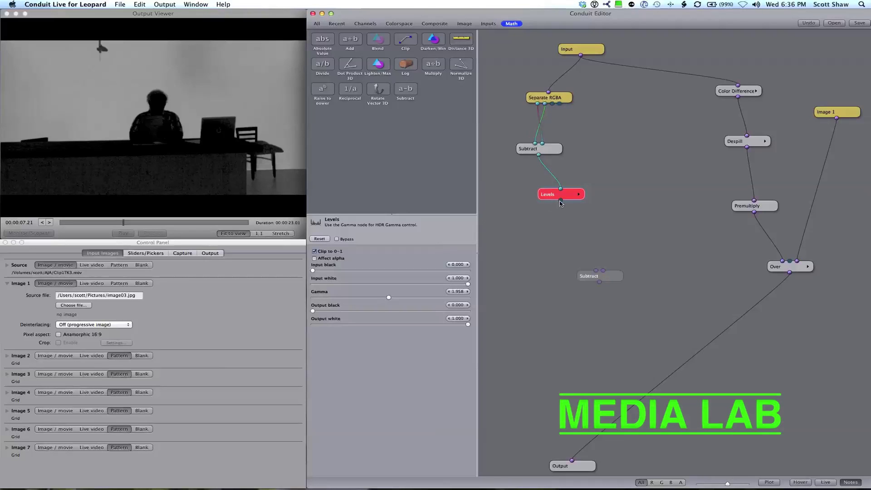
pyautogui.moveTo(561, 200); pyautogui.dragTo(604, 271)
pyautogui.moveTo(581, 57); pyautogui.dragTo(598, 273)
pyautogui.click(594, 275)
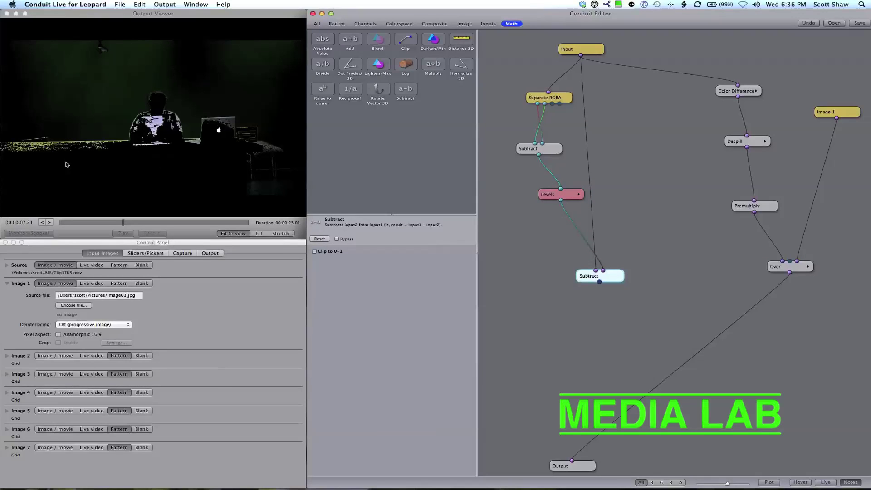
# Set the Levels node's input black to 0.088 and insert an Invert node between Levels and the second Subtract node
pyautogui.click(562, 194)
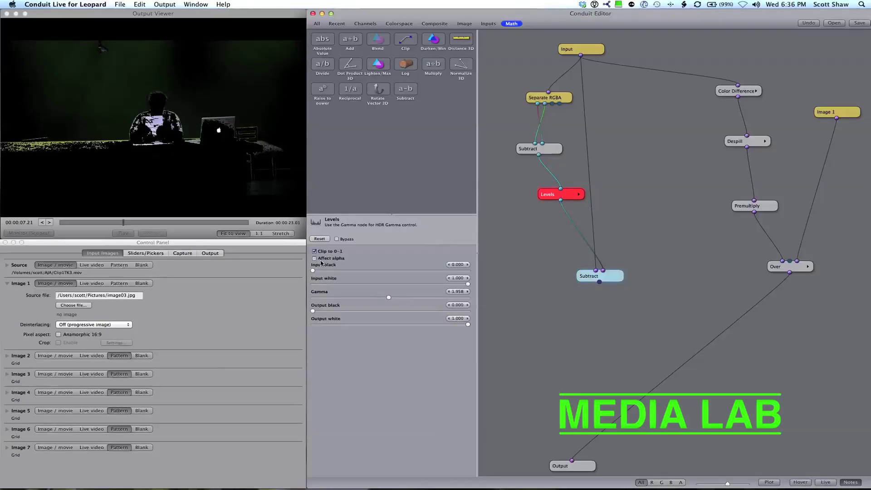
pyautogui.moveTo(313, 271); pyautogui.dragTo(327, 275)
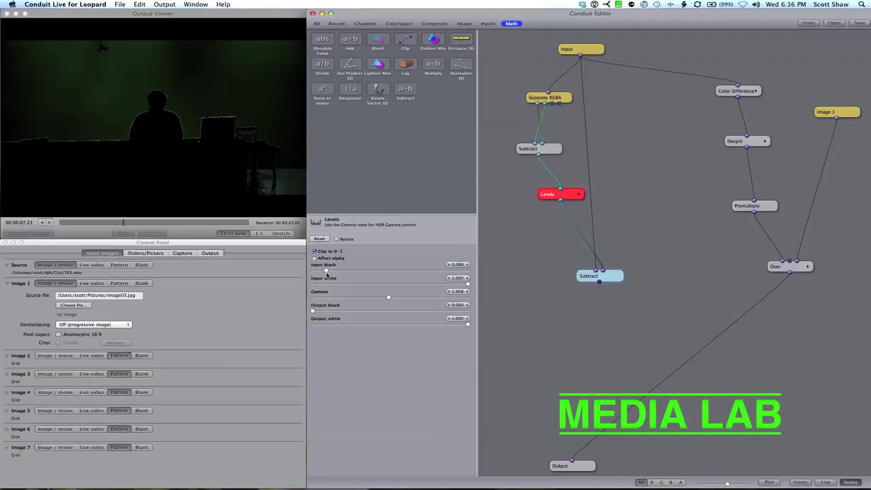
pyautogui.click(317, 24)
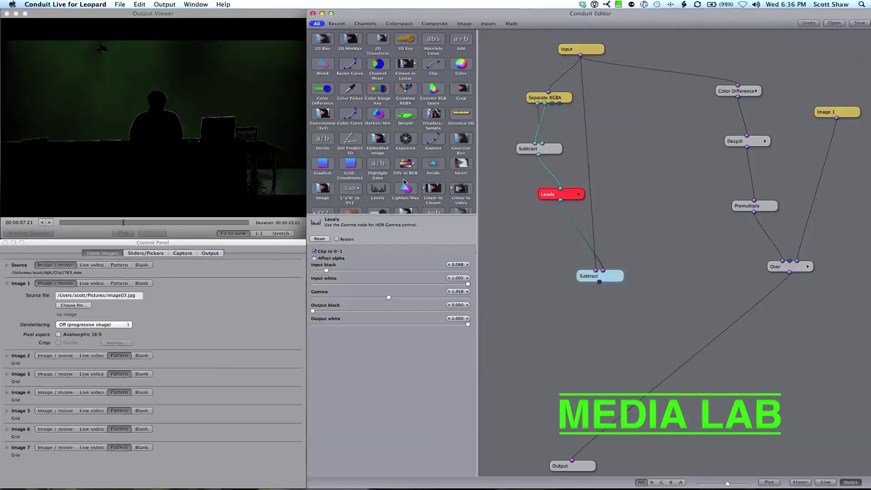
pyautogui.scroll(-1, 405, 180)
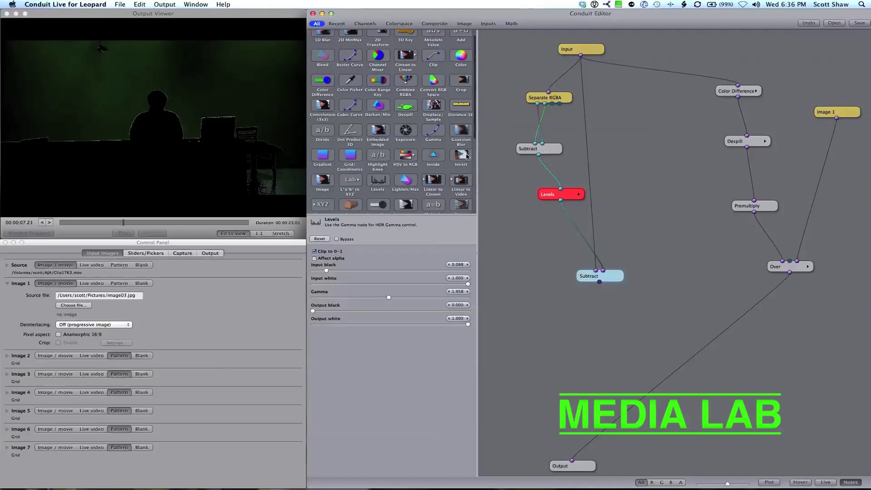
pyautogui.moveTo(461, 179); pyautogui.dragTo(549, 231)
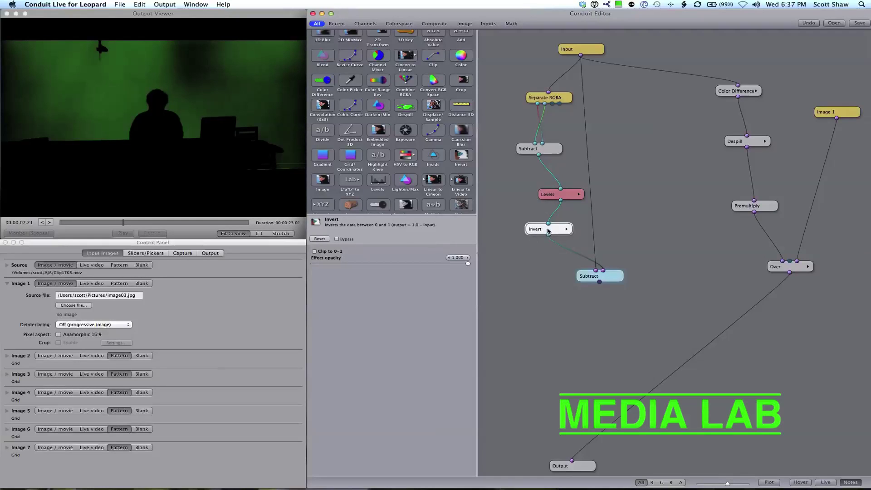
pyautogui.click(565, 195)
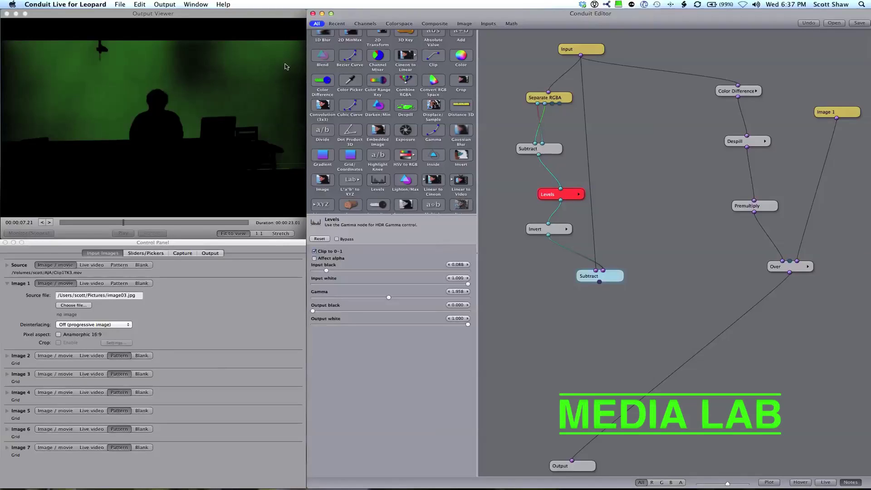
# Insert a Gaussian Blur node between Levels and Invert and set its blur amount to 39.82
pyautogui.moveTo(460, 132); pyautogui.dragTo(557, 215)
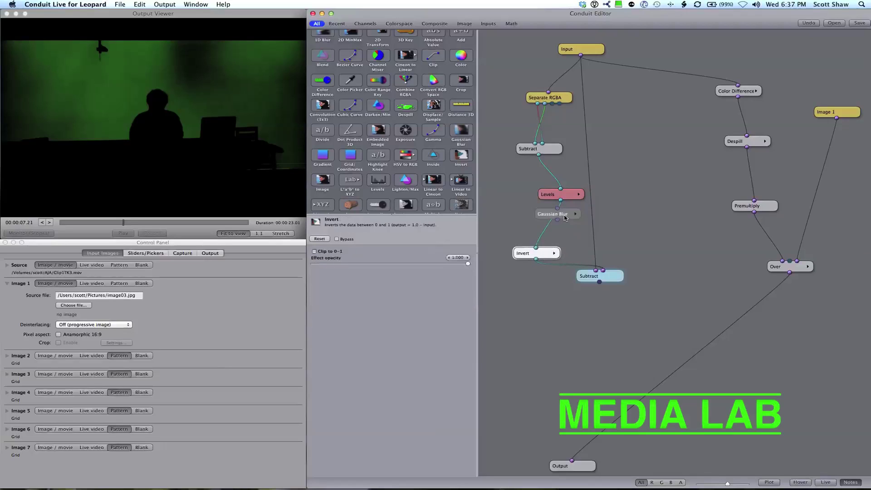
pyautogui.moveTo(564, 214); pyautogui.dragTo(553, 221)
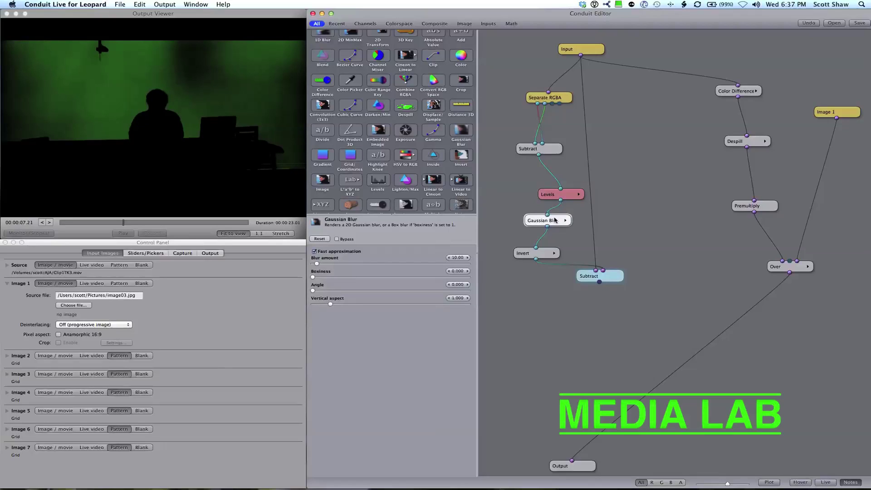
pyautogui.moveTo(316, 263); pyautogui.dragTo(362, 279)
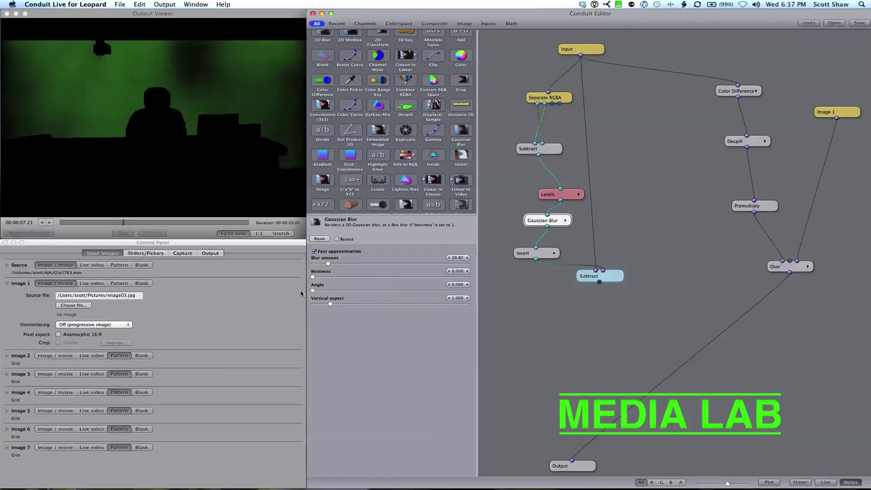
pyautogui.click(341, 291)
pyautogui.moveTo(341, 291); pyautogui.dragTo(296, 295)
pyautogui.click(543, 254)
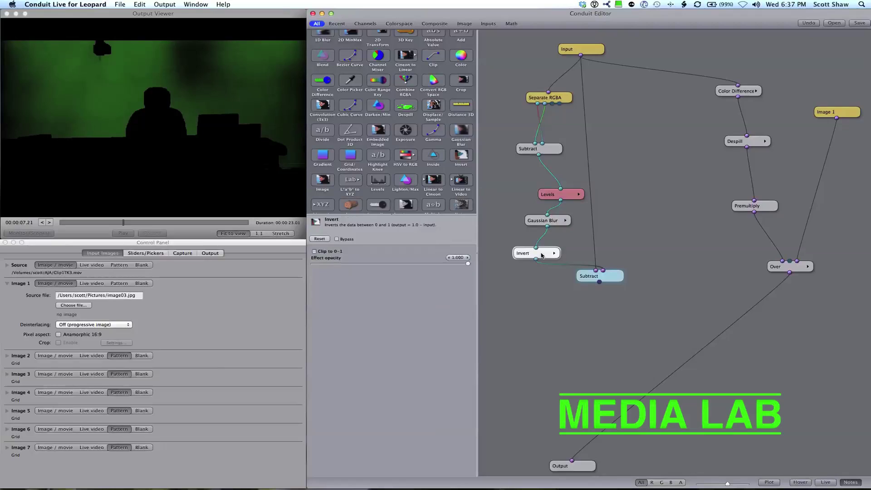
# Move the final Subtract node further below Invert and compare its preview with the Over node's composite
pyautogui.moveTo(607, 278); pyautogui.dragTo(605, 309)
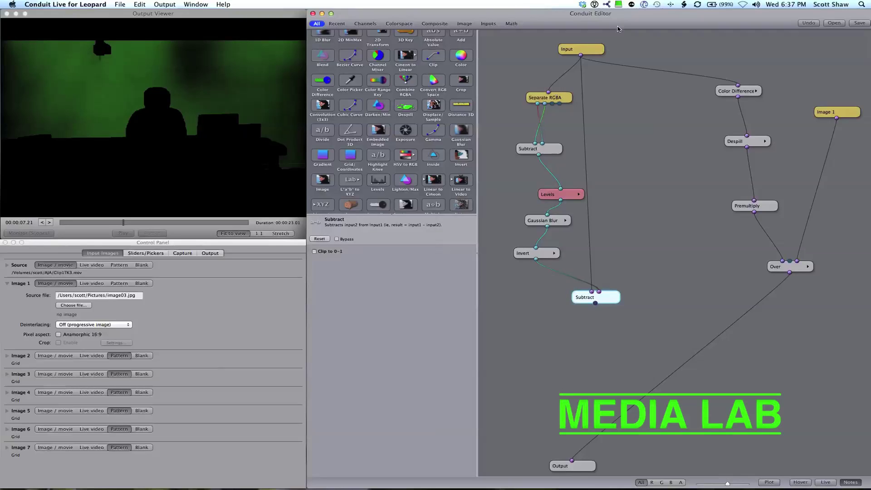
pyautogui.click(794, 268)
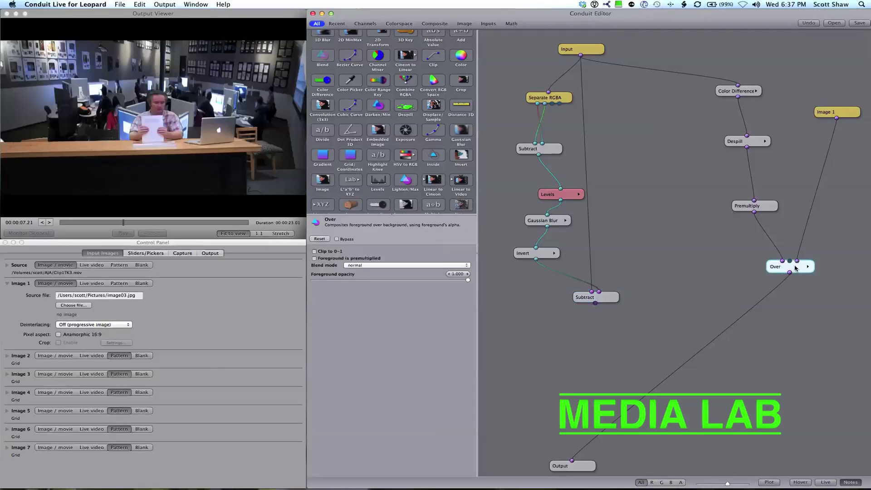
pyautogui.click(611, 302)
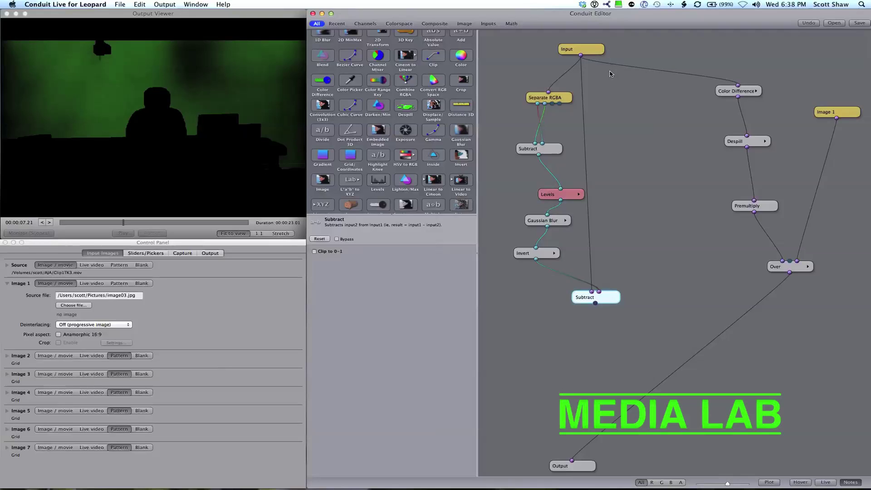
# Spread out the manual key chain by repositioning the Input, Separate RGBA, first Subtract and Levels nodes
pyautogui.click(591, 52)
pyautogui.moveTo(590, 54); pyautogui.dragTo(580, 51)
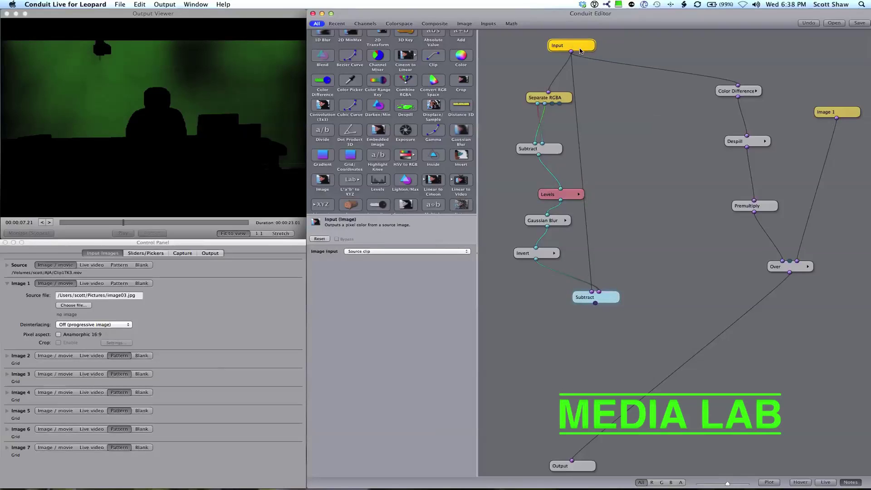
pyautogui.moveTo(549, 100); pyautogui.dragTo(535, 90)
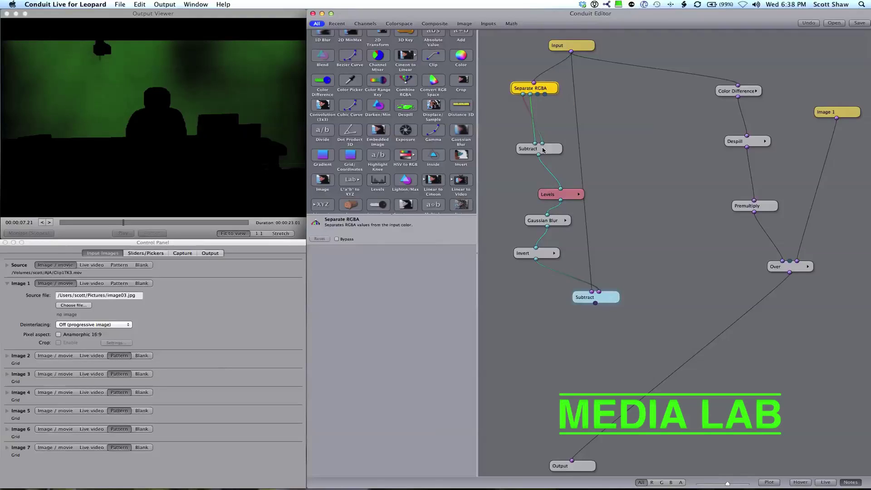
pyautogui.moveTo(543, 152); pyautogui.dragTo(525, 139)
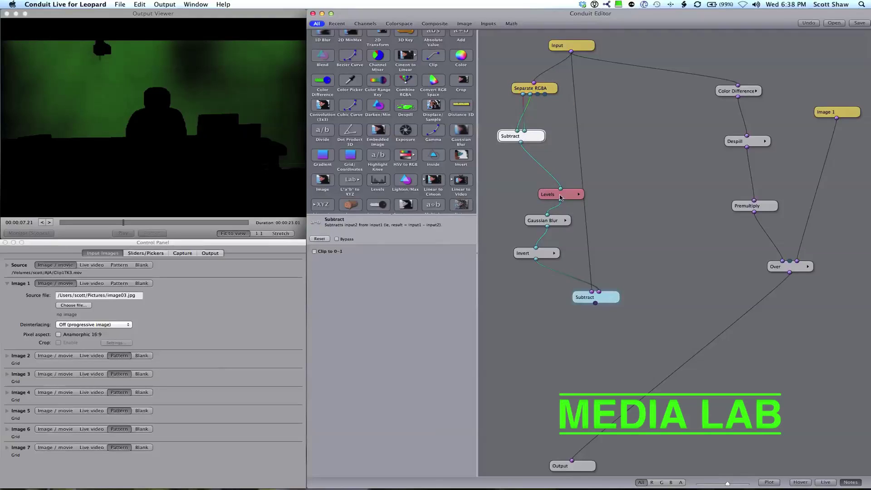
pyautogui.moveTo(561, 198); pyautogui.dragTo(536, 174)
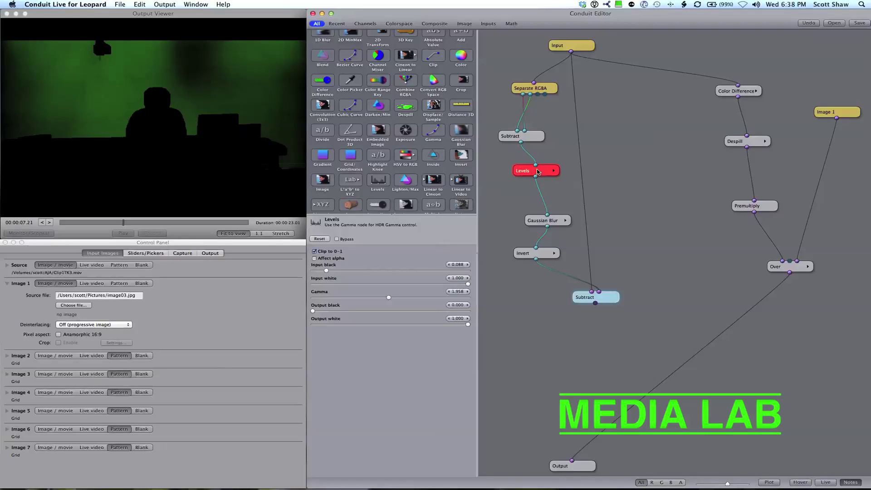
# Take Levels out of the chain and insert it between Separate RGBA's green output and the first Subtract node's first input
pyautogui.moveTo(538, 171); pyautogui.dragTo(644, 139)
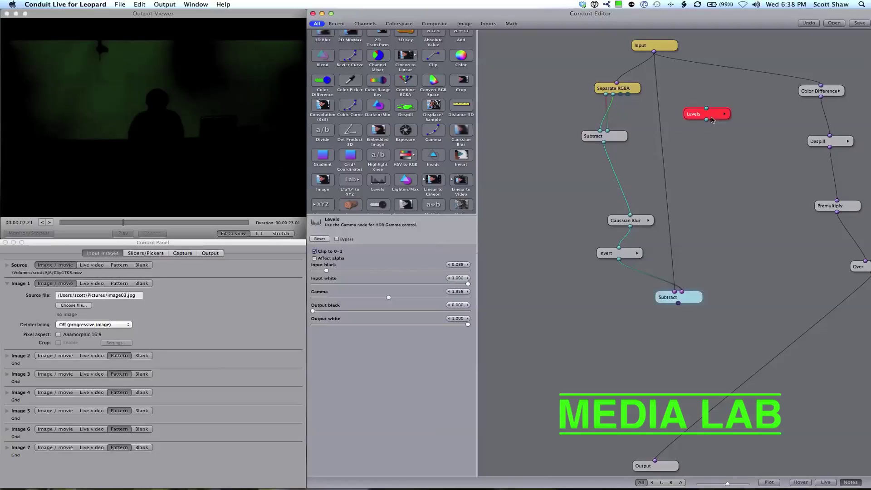
pyautogui.moveTo(721, 116); pyautogui.dragTo(644, 113)
pyautogui.hscroll(5, 644, 113)
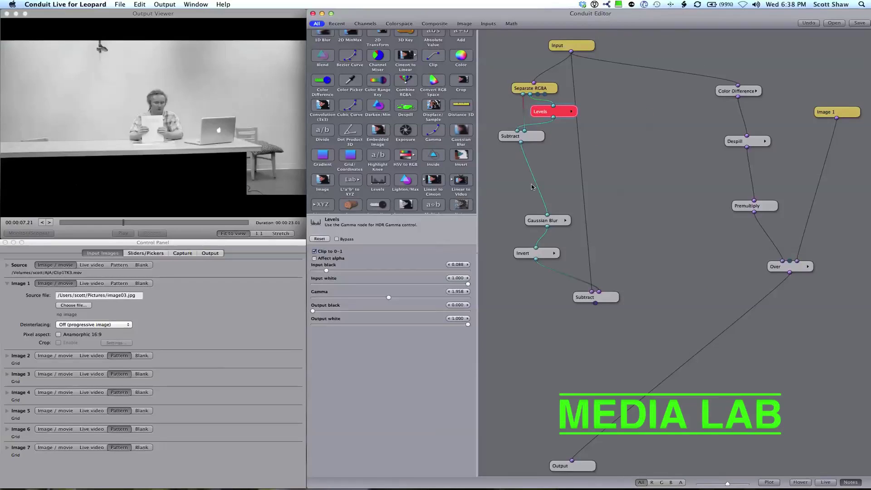
# Set the Levels node's input black to 0.000 and input white to 0.491, and compare the final Subtract preview with Over
pyautogui.moveTo(327, 271); pyautogui.dragTo(289, 278)
pyautogui.moveTo(467, 285); pyautogui.dragTo(405, 288)
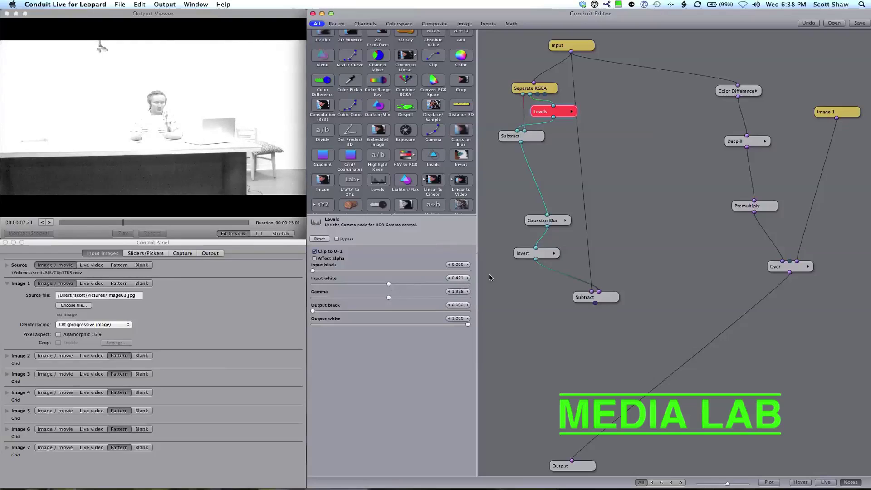
pyautogui.click(604, 299)
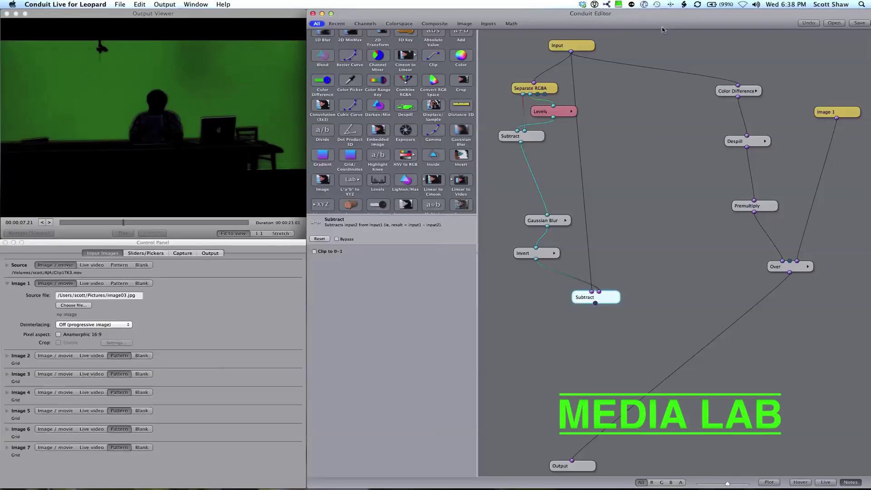
pyautogui.click(795, 268)
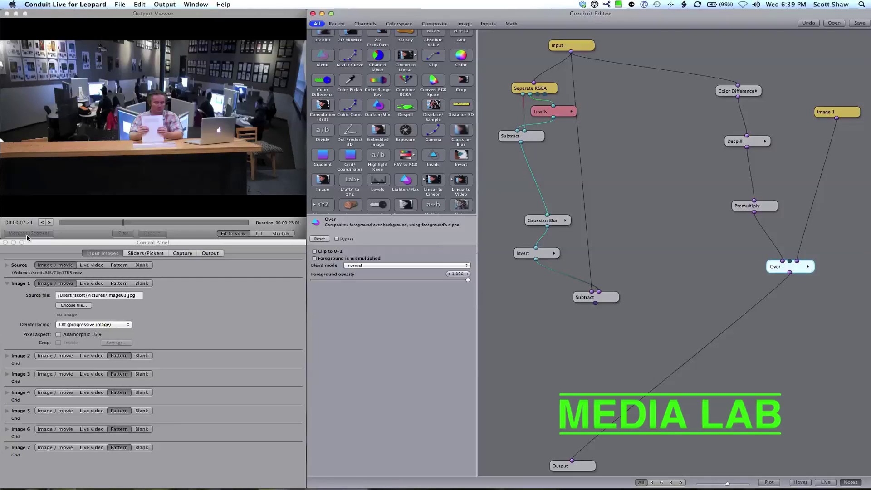
# Switch the Source input to live video from Built-in iSight, play the feed briefly and stop it
pyautogui.click(6, 265)
pyautogui.click(7, 265)
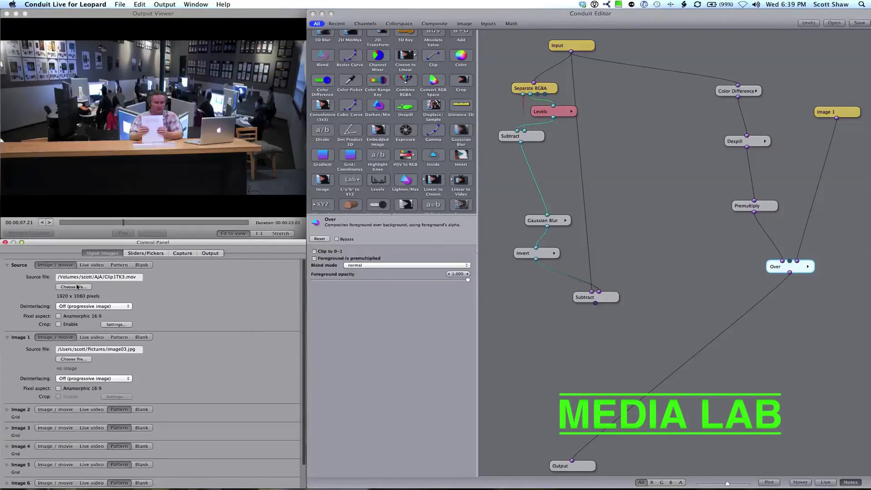
pyautogui.click(92, 265)
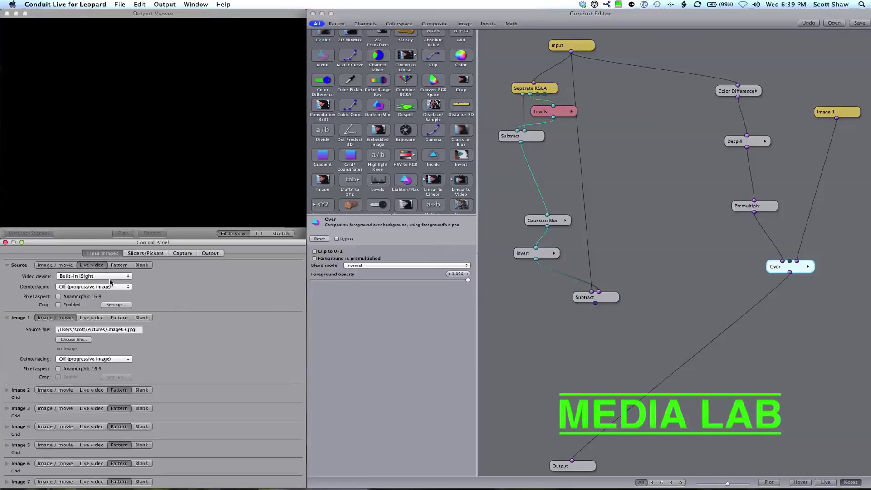
pyautogui.click(123, 234)
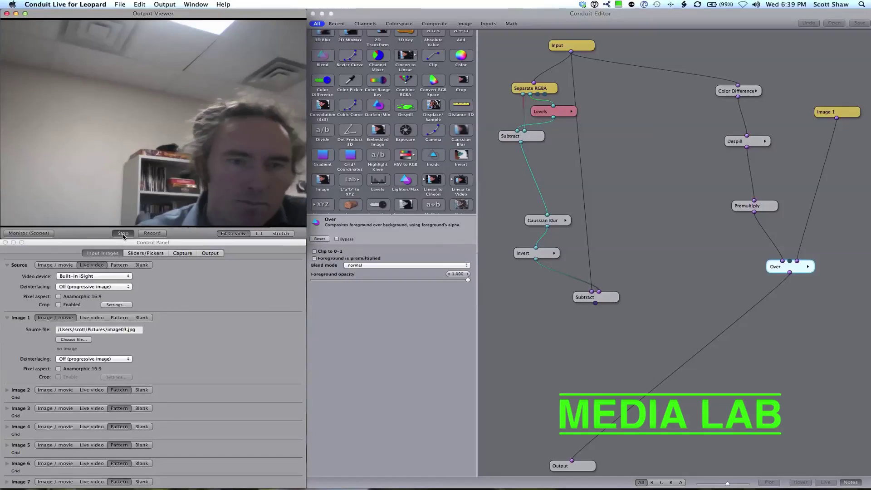
pyautogui.click(123, 234)
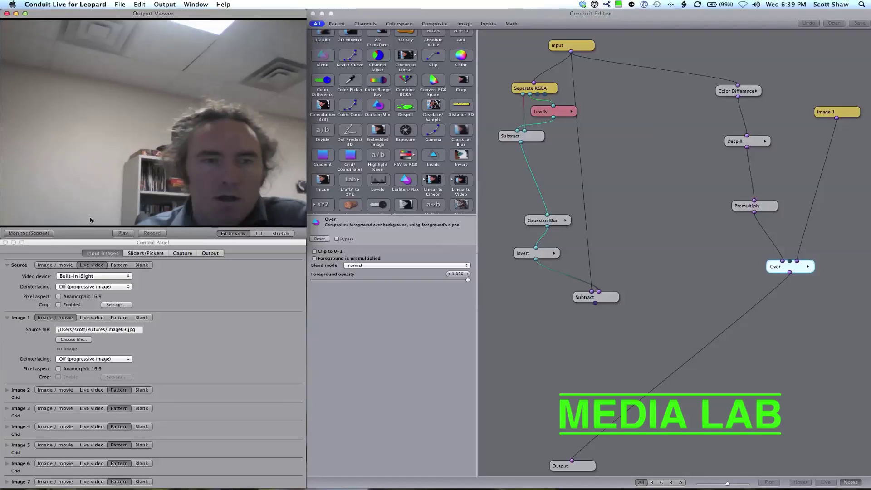
# Set Source back to a movie file, load Clip1ATK135.MOV from the AJA folder, and close the Output Viewer
pyautogui.click(54, 265)
pyautogui.click(78, 287)
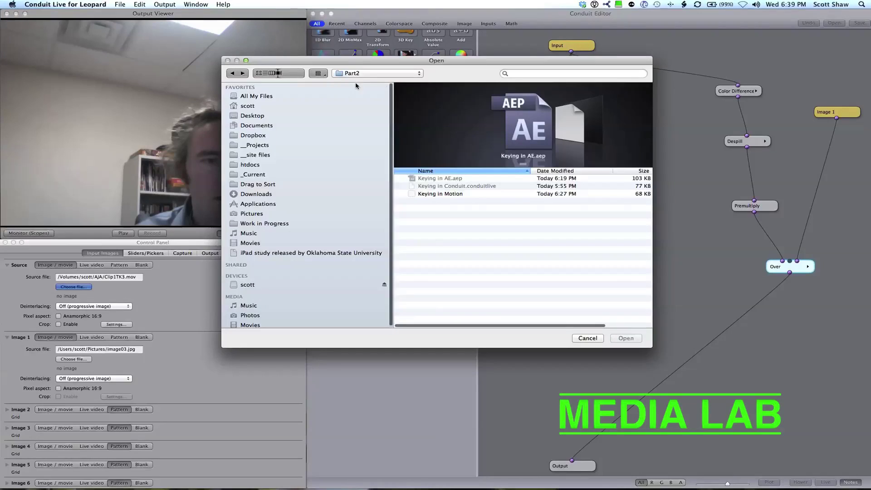
pyautogui.click(367, 73)
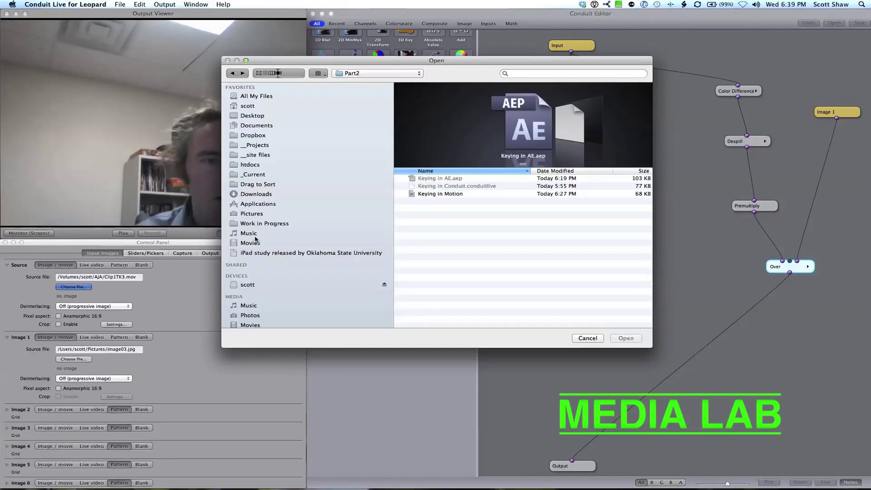
pyautogui.click(239, 286)
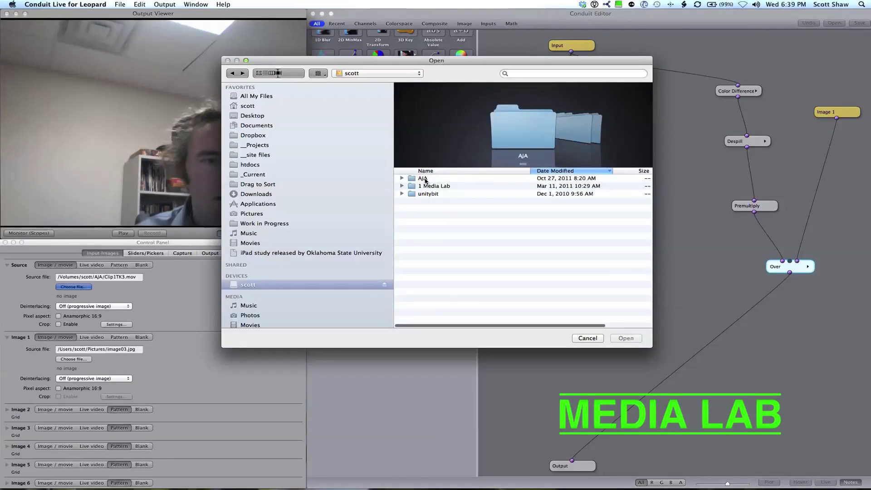
pyautogui.doubleClick(425, 180)
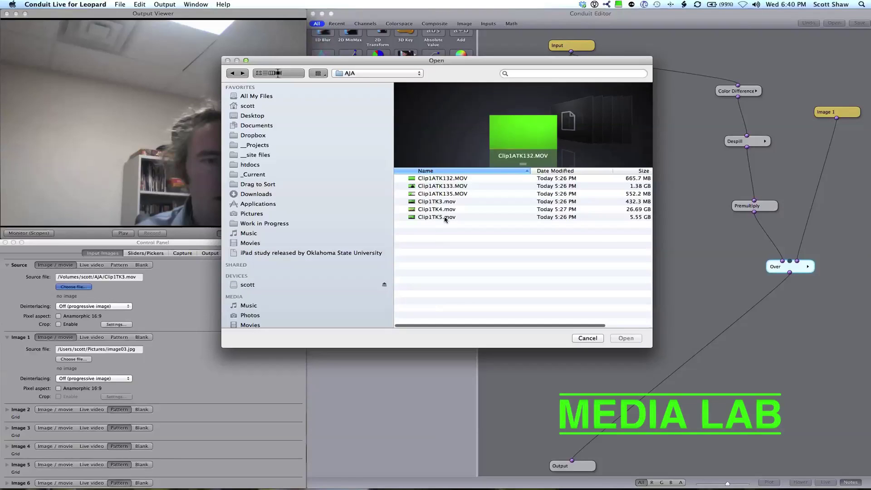
pyautogui.click(445, 219)
pyautogui.click(445, 178)
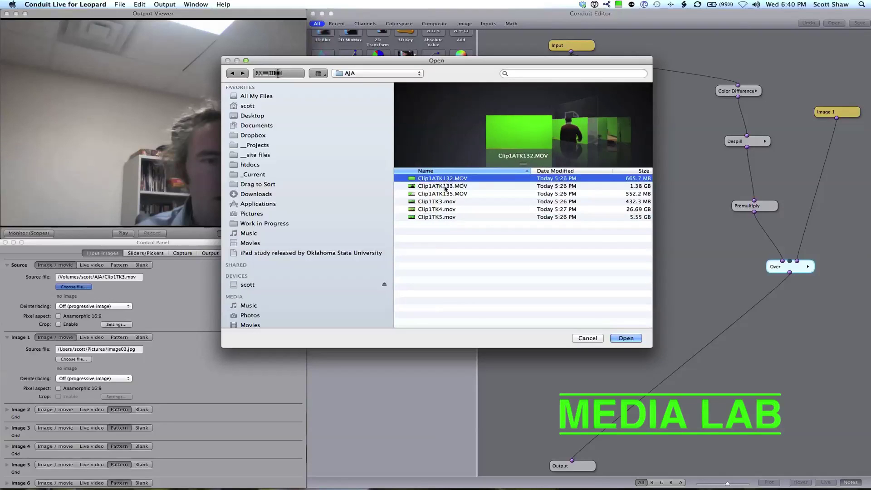
pyautogui.click(442, 194)
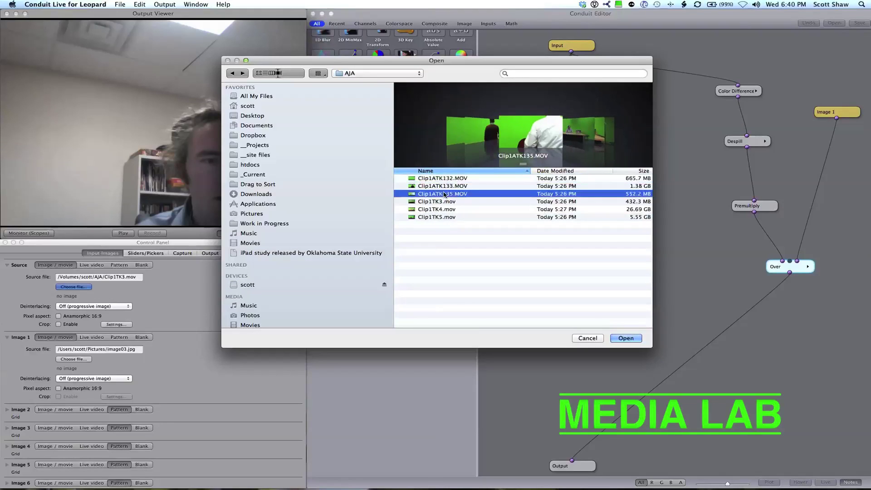
pyautogui.click(624, 338)
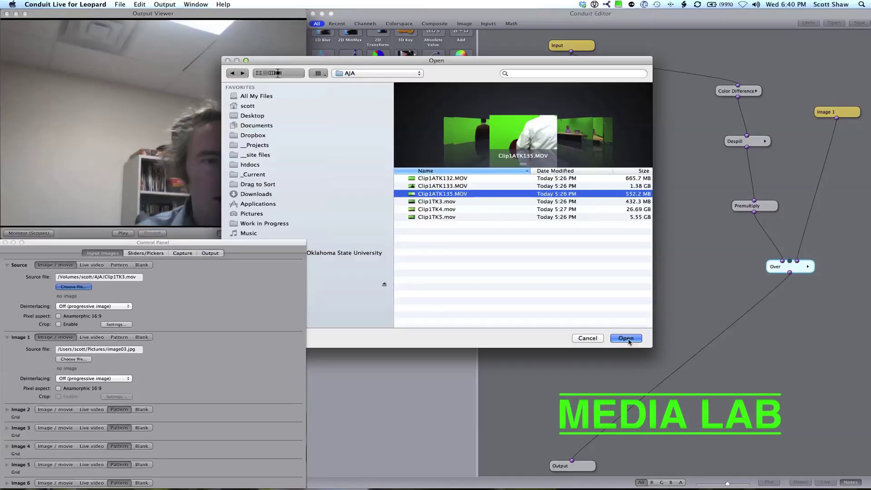
pyautogui.doubleClick(451, 195)
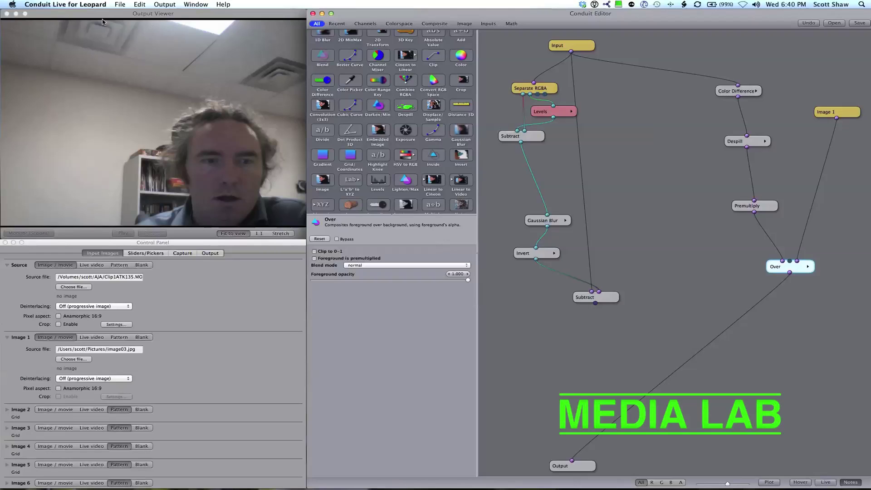
pyautogui.click(6, 14)
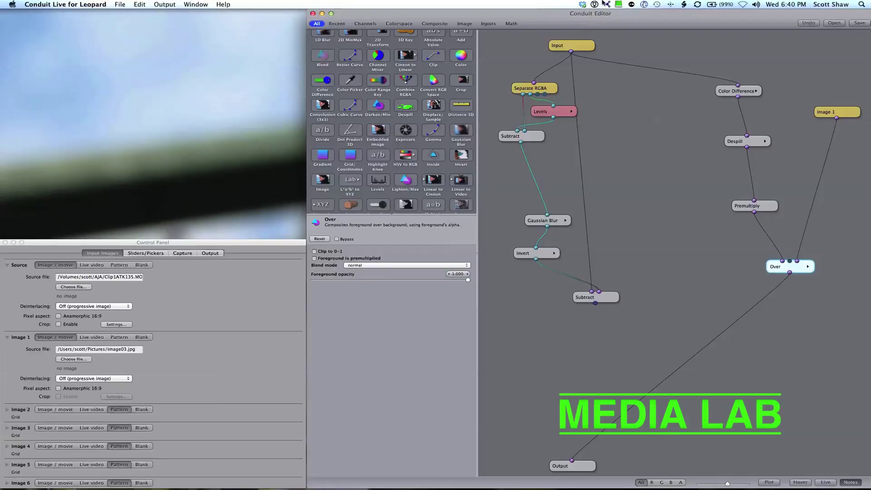